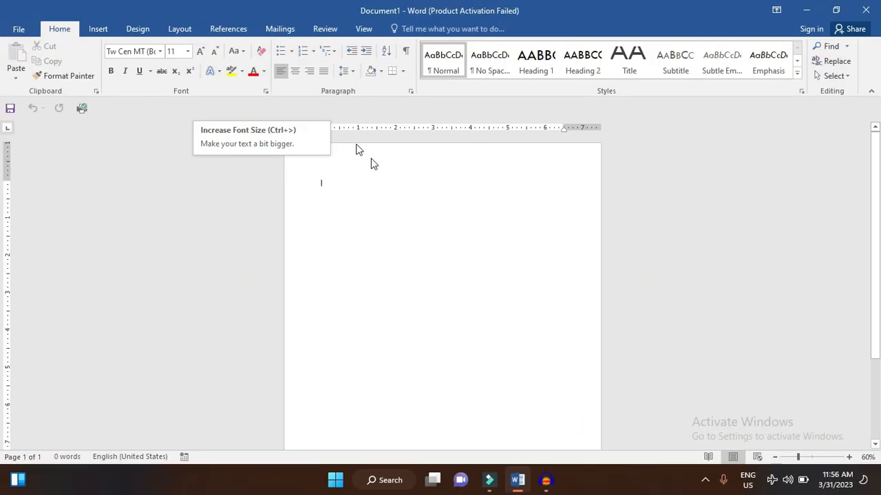
- Add the title "Computer Chapter 1" above the first paragraph and mark it as a Level 1 table of contents entry
left_click(223, 26)
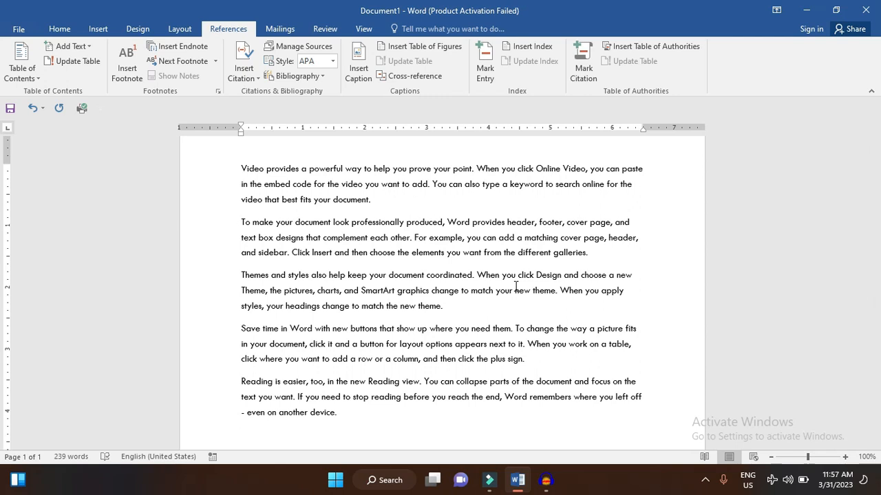
key("ctrl+Home")
key("Return")
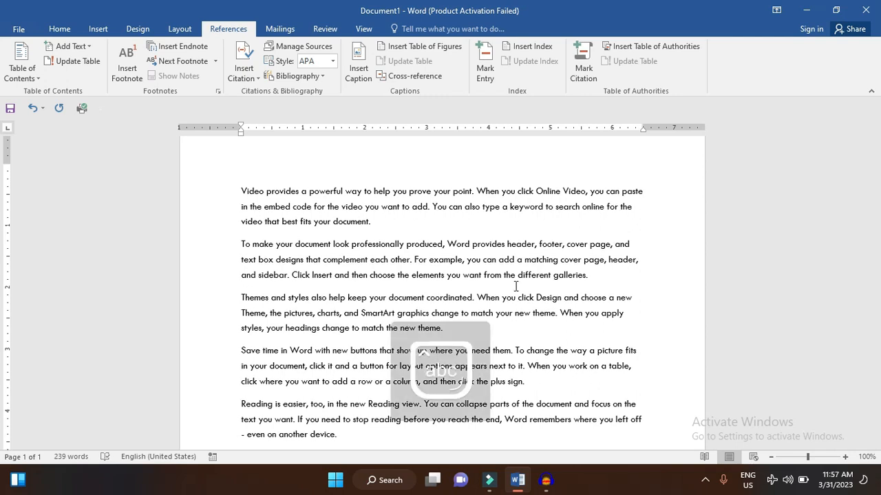
type("Computer Chapter")
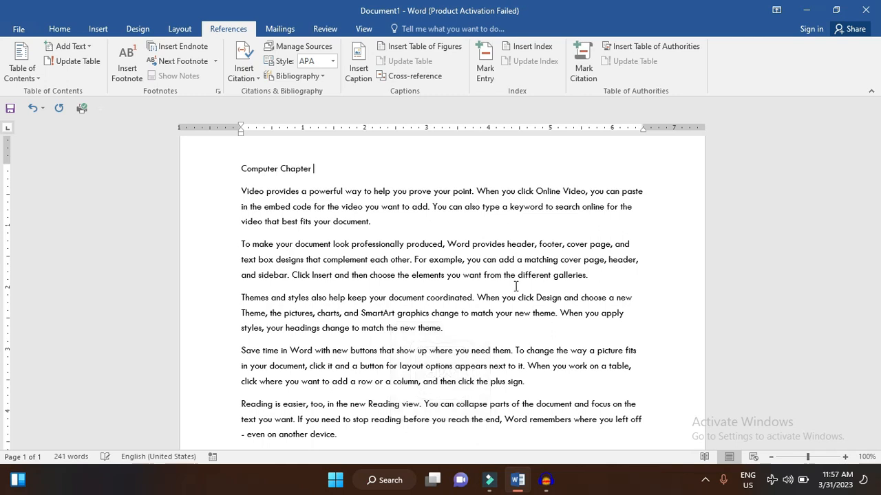
key("Num_Lock")
type("1")
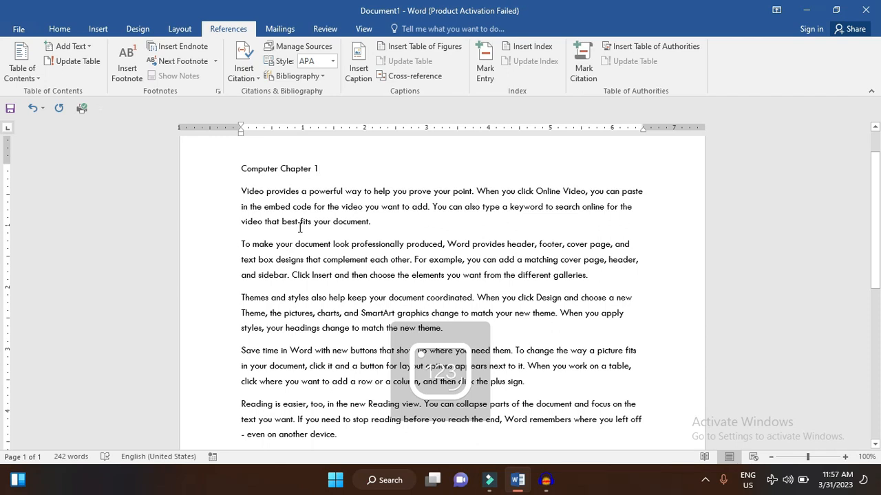
left_click(77, 46)
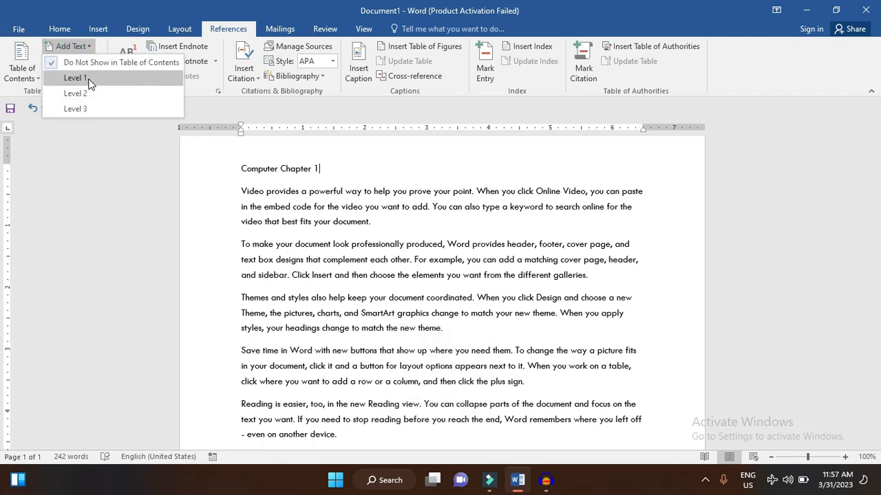
left_click(76, 78)
- Copy the whole chapter and paste it onto a new page at the end of the document
key("ctrl+a")
key("ctrl+c")
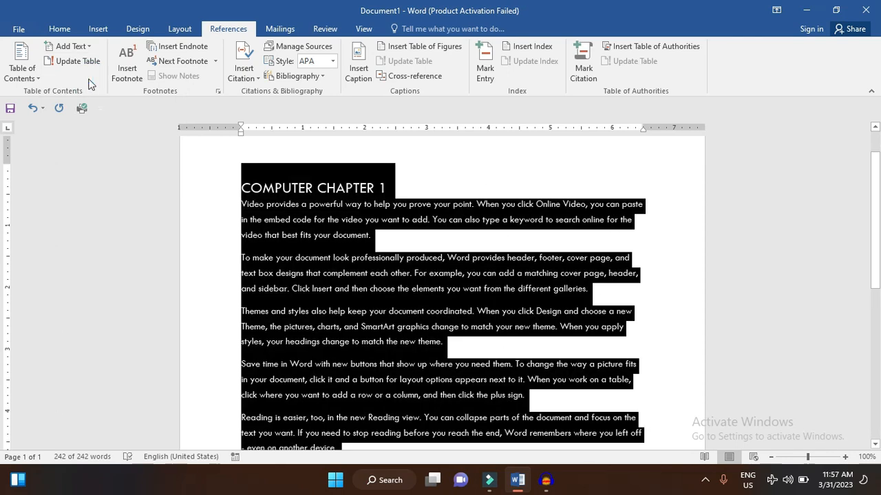
key("ctrl+End")
key("ctrl+Return")
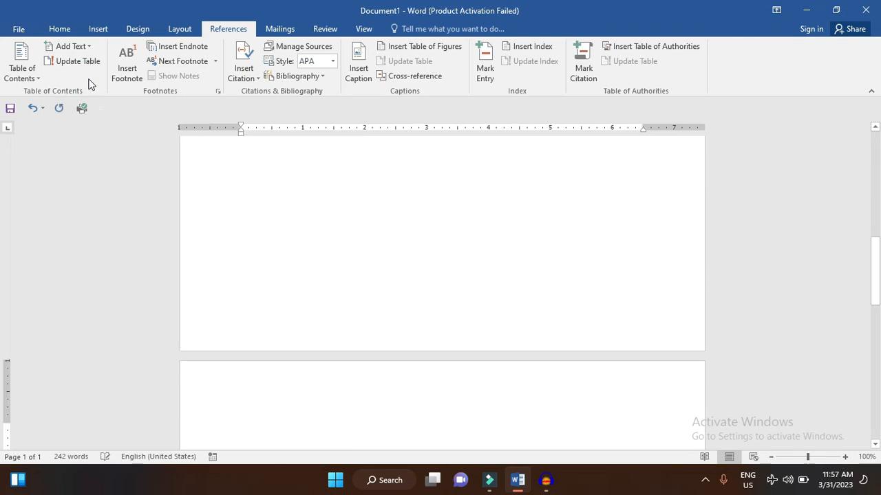
key("ctrl+v")
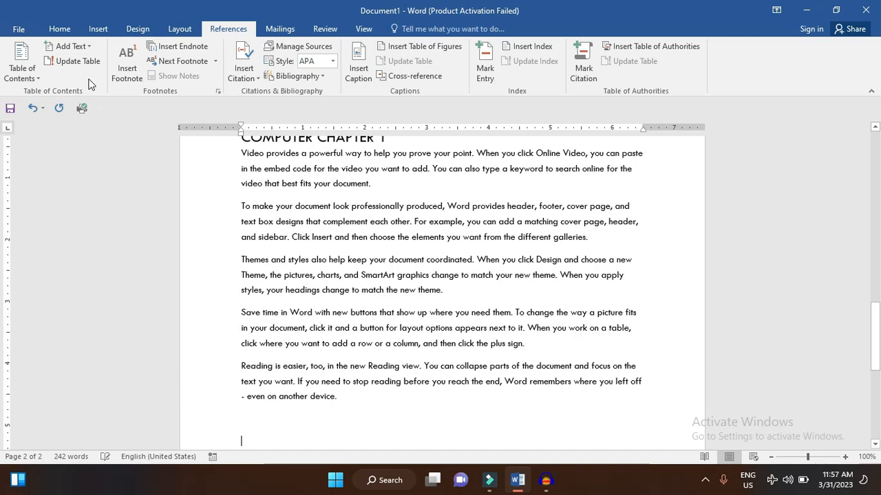
- Change the heading of the copied chapter on page 2 to "Computer Chapter 2"
left_click(180, 28)
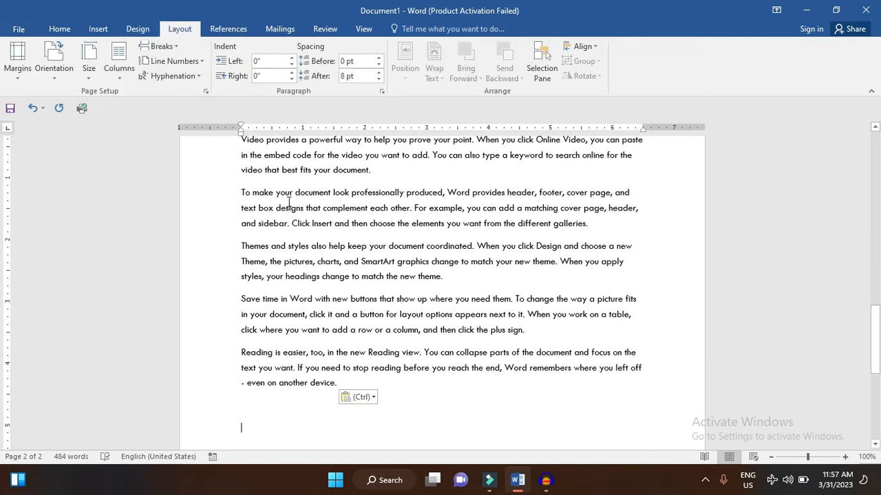
scroll(291, 199, "up", 2)
left_click(387, 178)
key("BackSpace")
type("2")
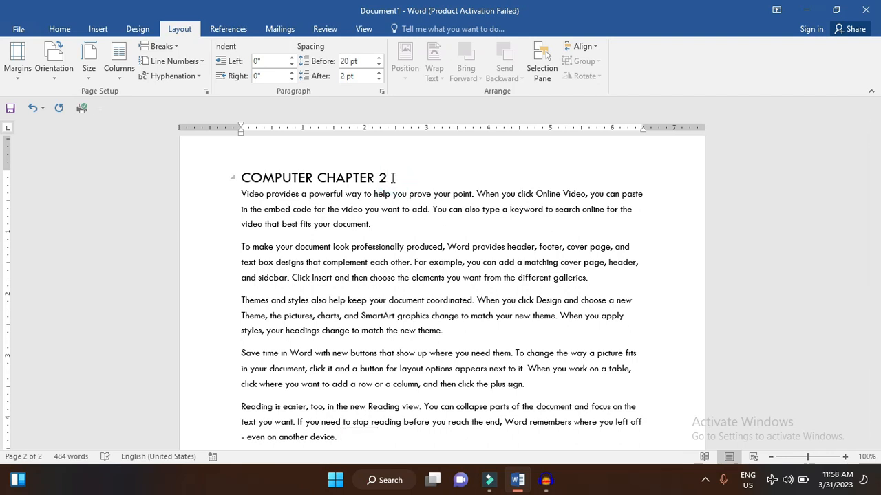
- Paste another copy of the chapter on a new last page and change its heading to "Computer Chapter 3"
key("ctrl+End")
key("ctrl+Return")
key("ctrl+v")
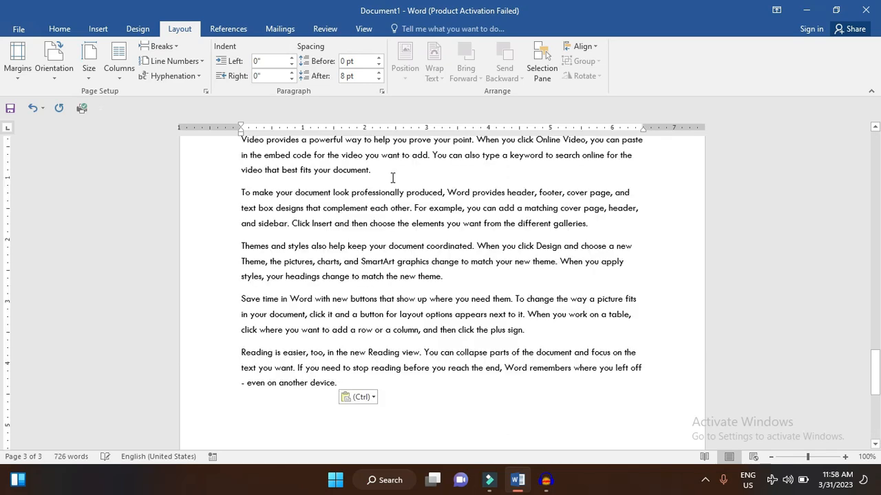
key("ctrl")
scroll(392, 178, "up", 2)
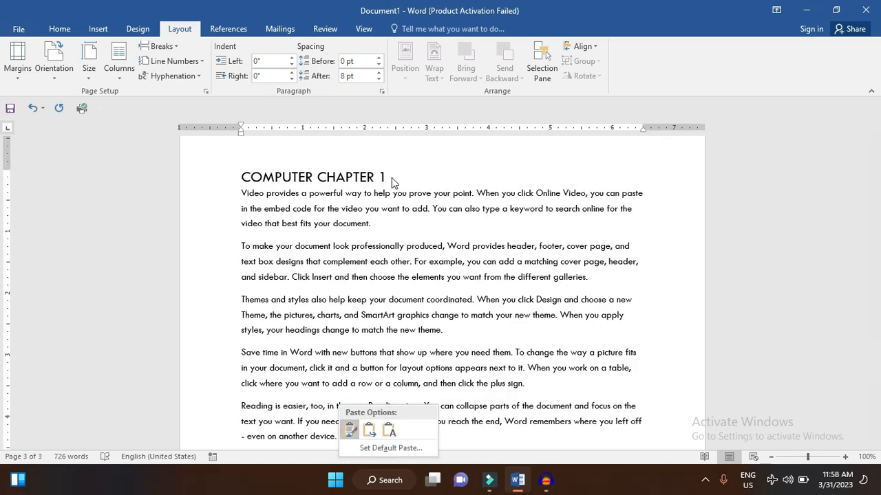
left_click(392, 178)
key("BackSpace")
type("3")
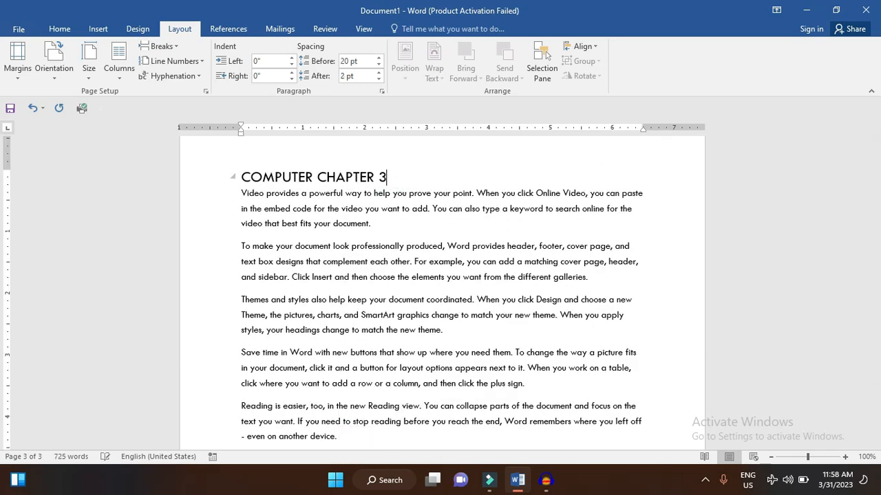
- Insert a page break before the Computer Chapter 1 heading to create a blank first page
scroll(392, 177, "up", 15)
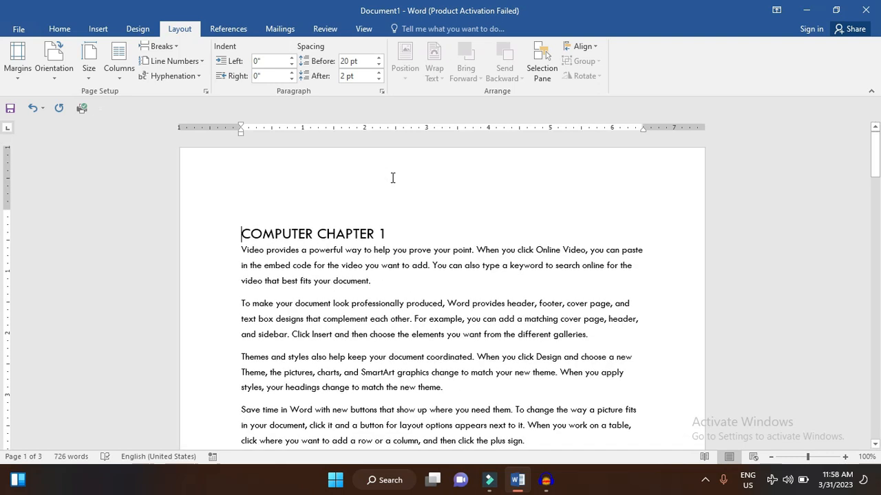
key("ctrl+Return")
scroll(392, 178, "up", 5)
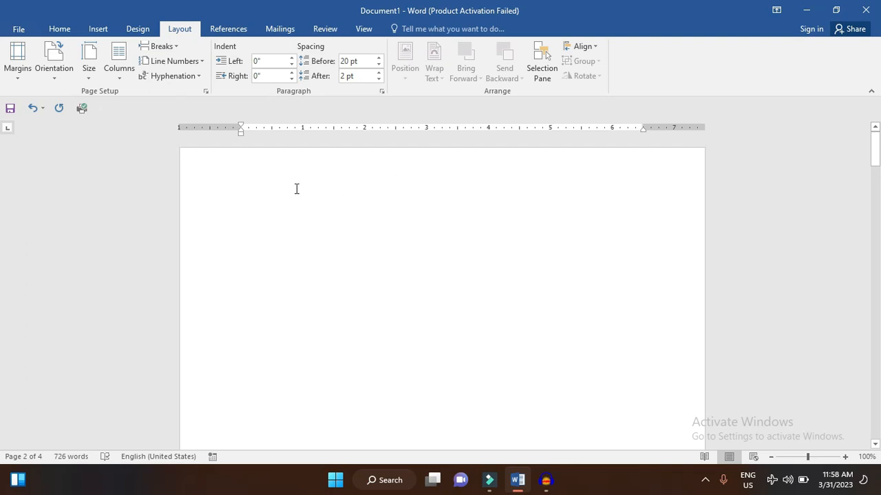
- Insert the Automatic Table 1 table of contents on the blank first page
left_click(272, 188)
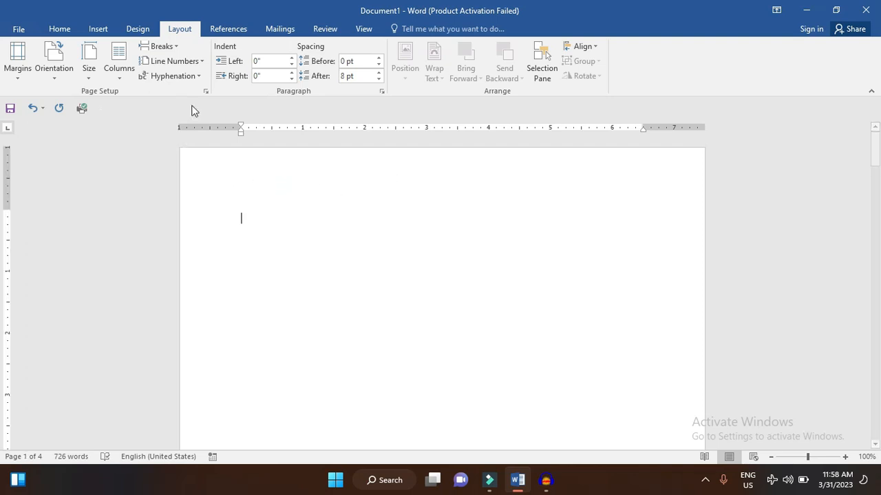
left_click(230, 29)
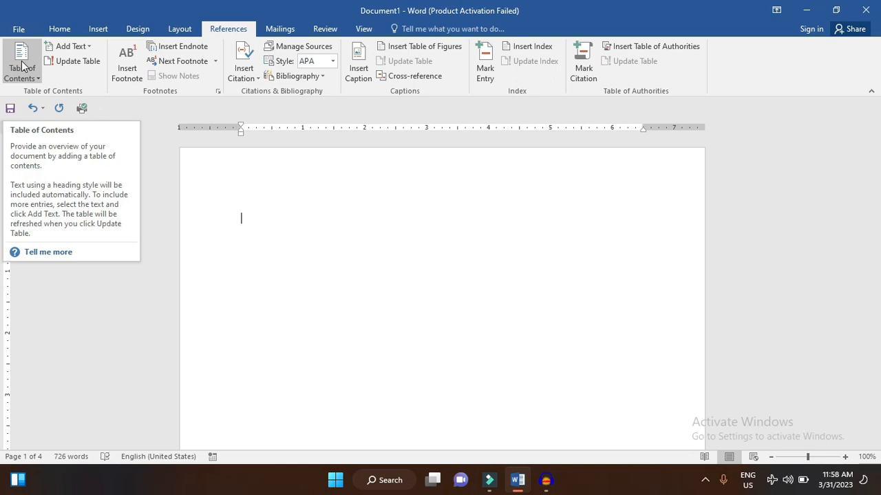
left_click(22, 66)
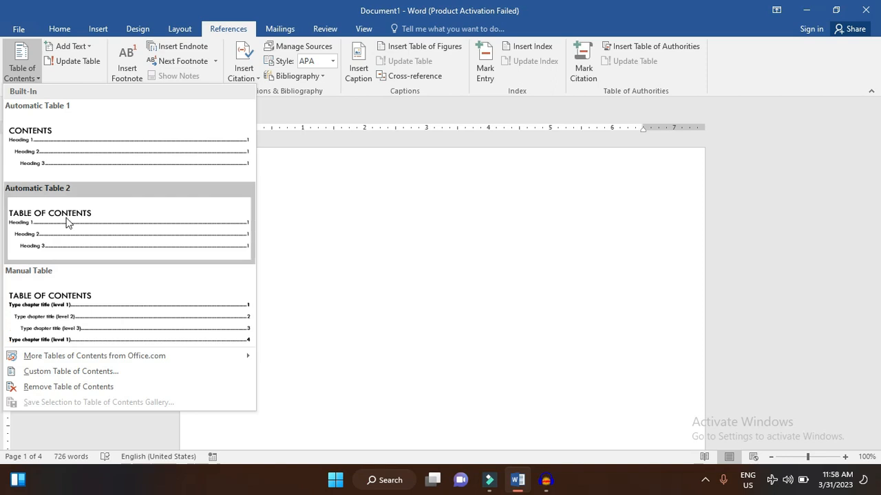
left_click(73, 168)
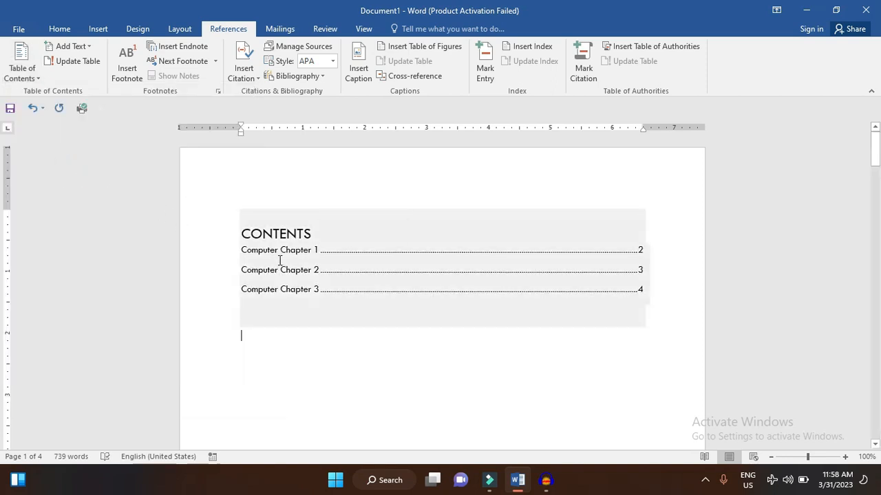
- Add the line "Part I" above the third paragraph of Computer Chapter 2 and mark it as a Level 2 entry
left_click(319, 268, "ctrl")
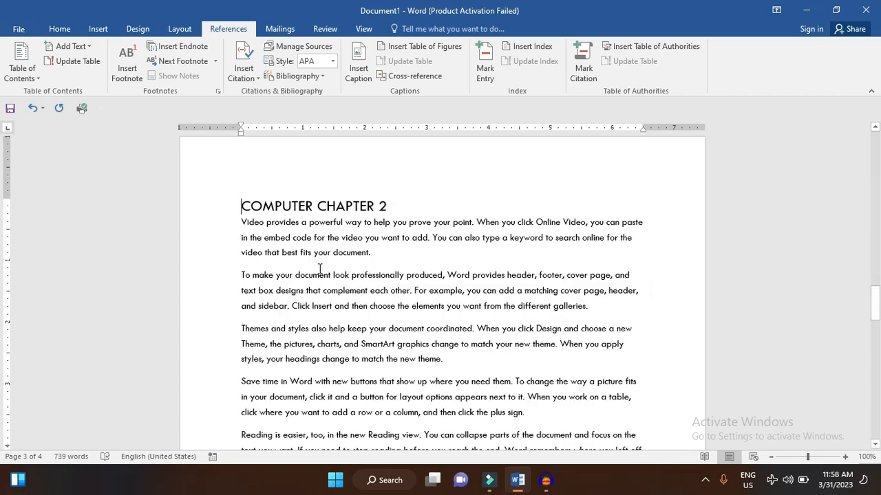
left_click(241, 328)
key("Return")
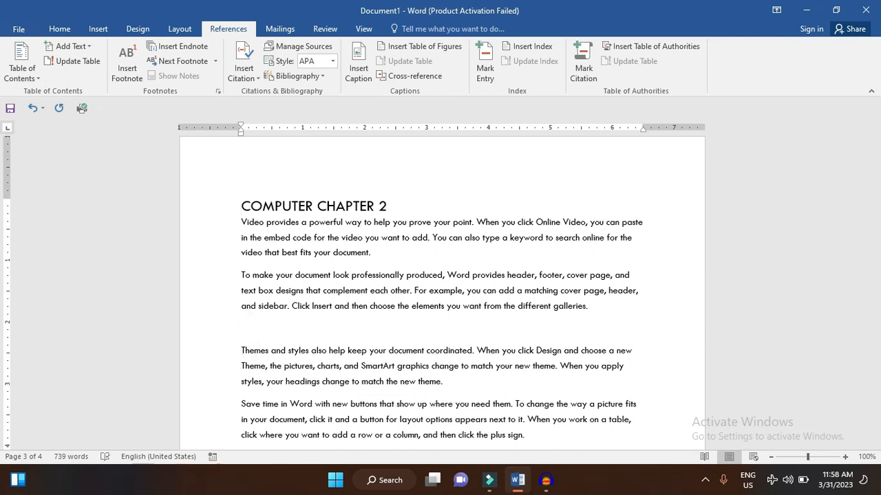
type("part I")
left_click(88, 48)
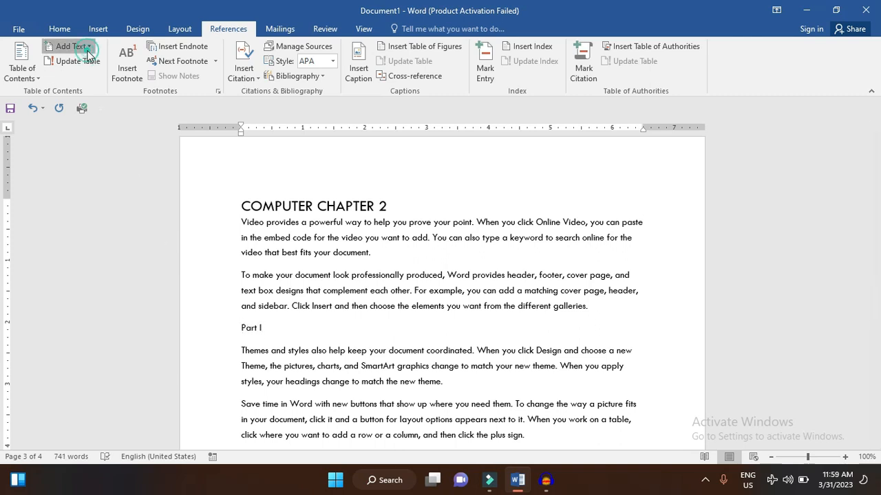
left_click(87, 93)
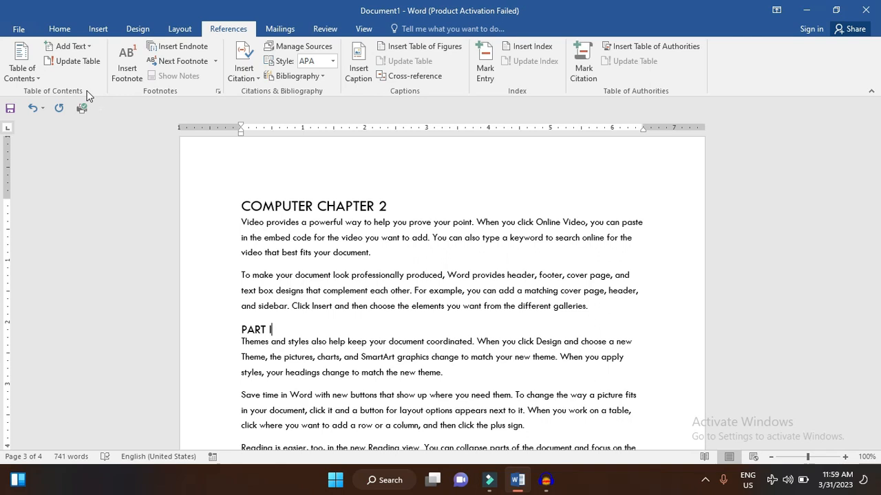
- Update the entire table of contents and follow its Part I entry to the heading
key("ctrl+Home")
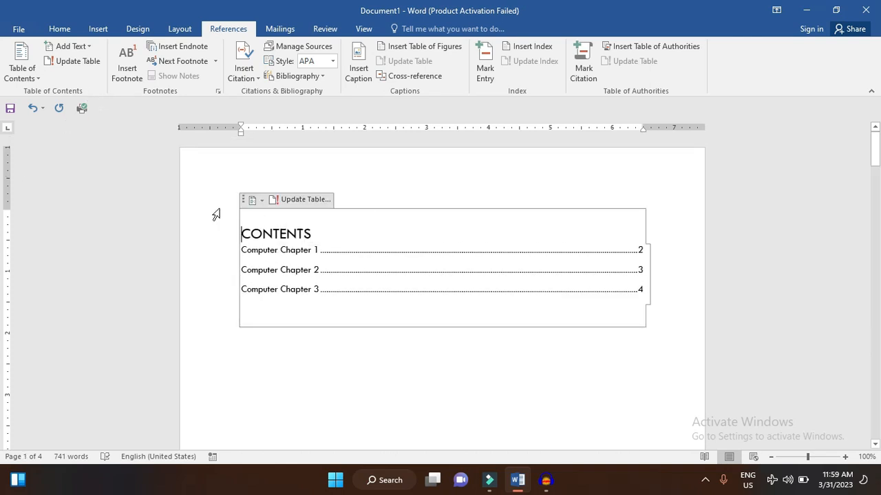
left_click(86, 68)
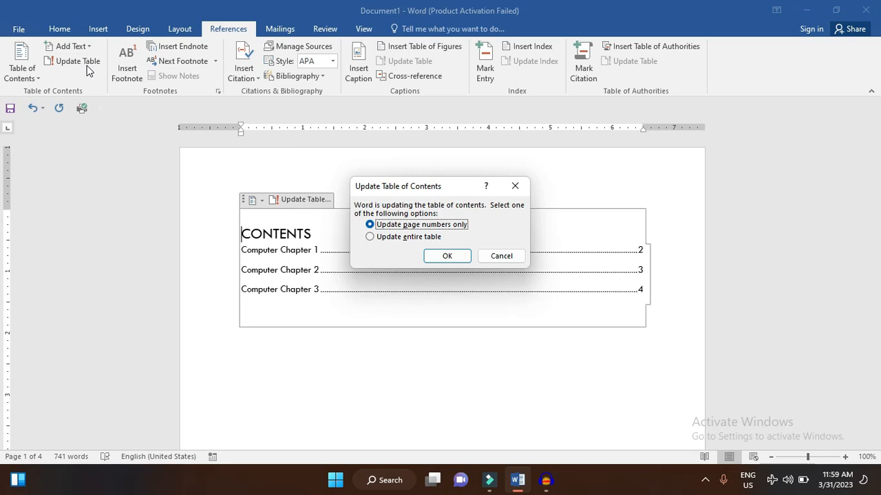
left_click(372, 238)
left_click(427, 258)
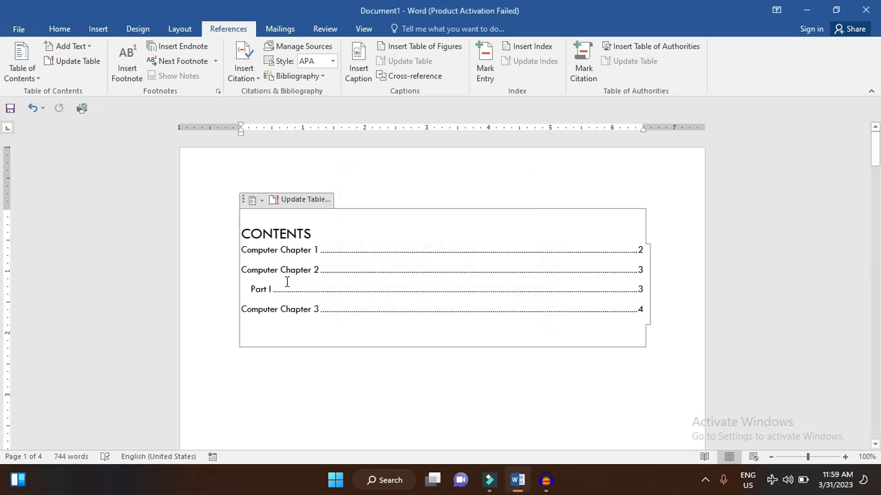
left_click(282, 289, "ctrl")
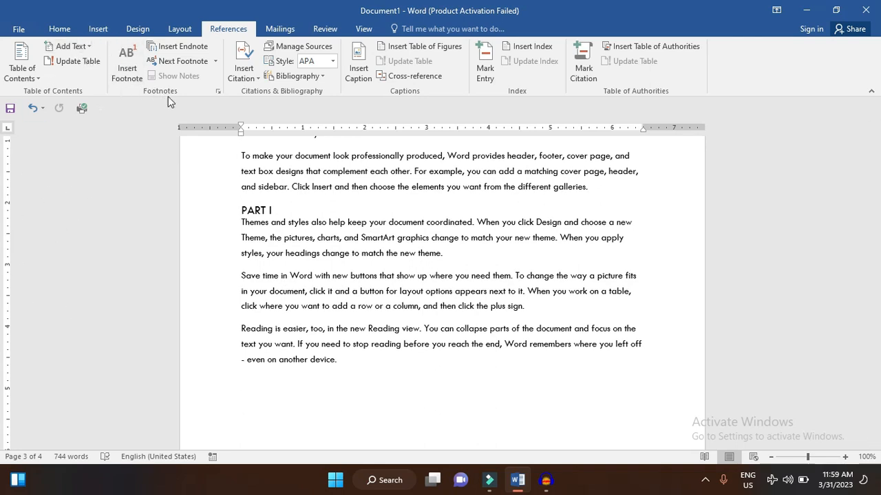
- Insert a footnote at the word "device" at the end of Computer Chapter 1's last paragraph
scroll(295, 169, "up", 4)
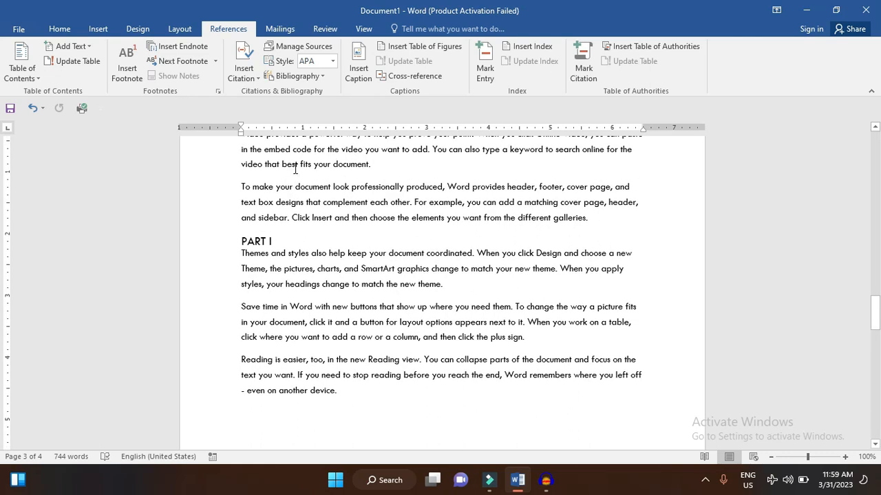
scroll(295, 168, "up", 1)
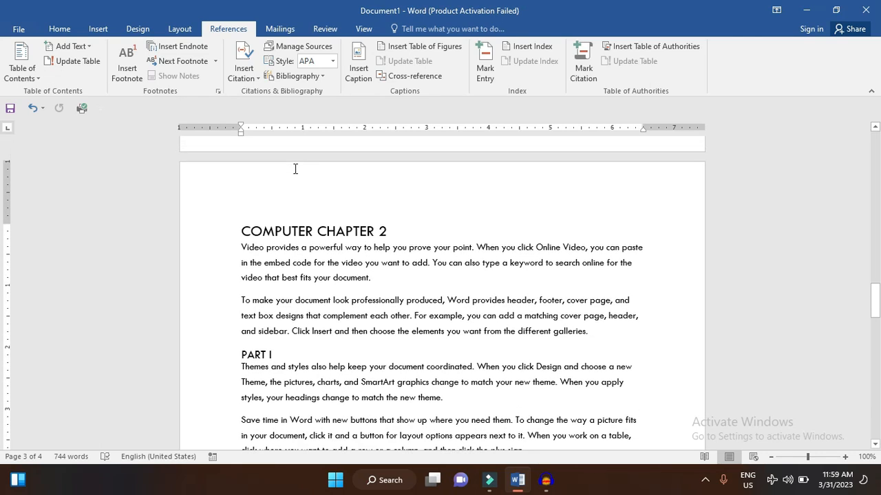
scroll(295, 168, "up", 2)
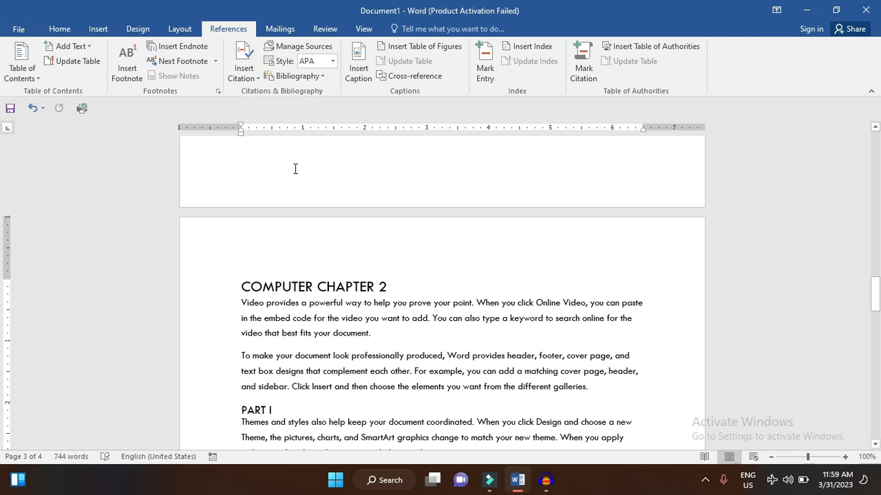
scroll(295, 169, "up", 12)
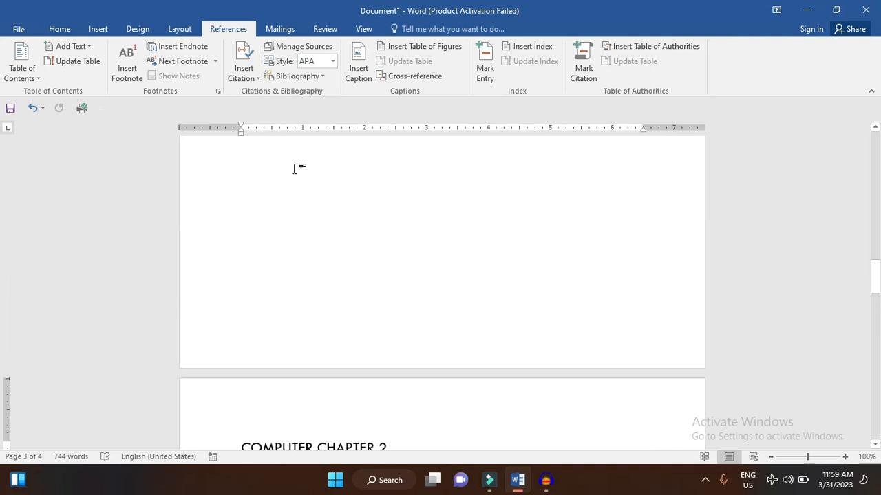
scroll(296, 168, "up", 3)
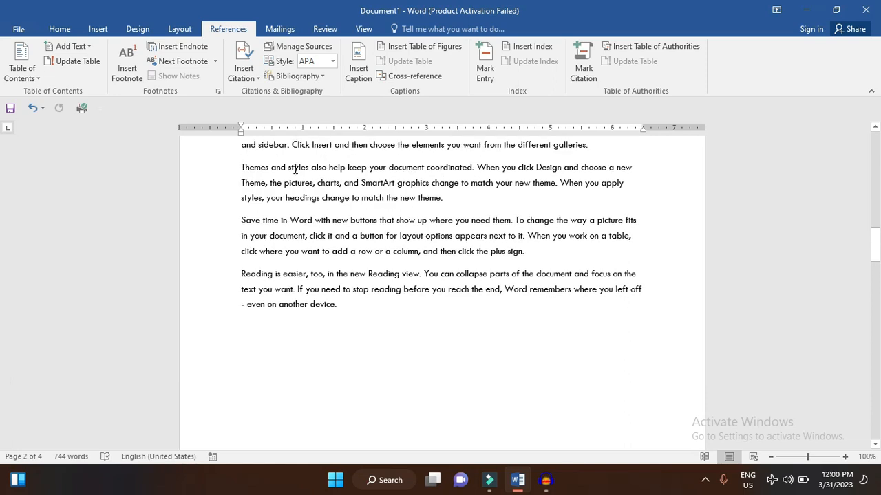
scroll(295, 169, "up", 5)
left_click(310, 439)
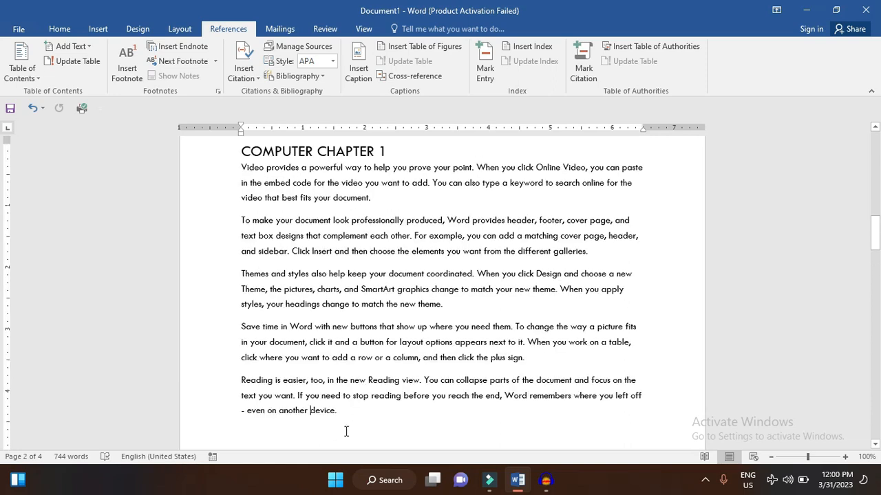
key("ctrl+shift+Right")
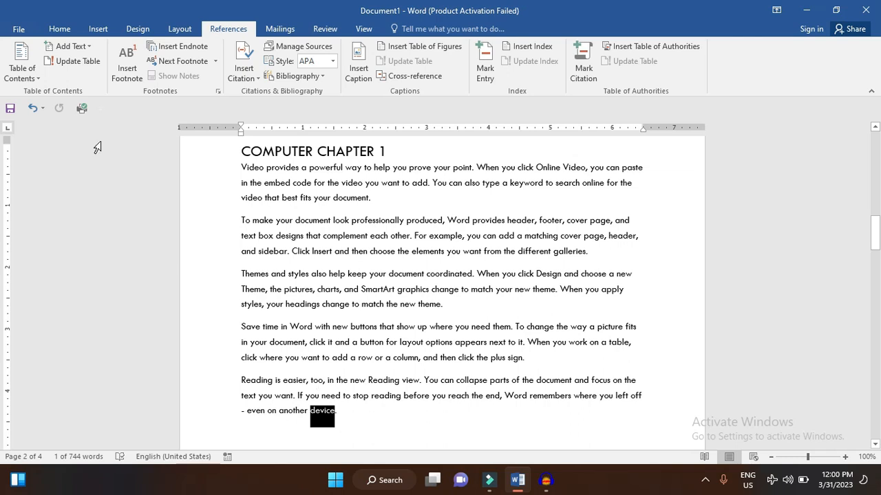
left_click(119, 79)
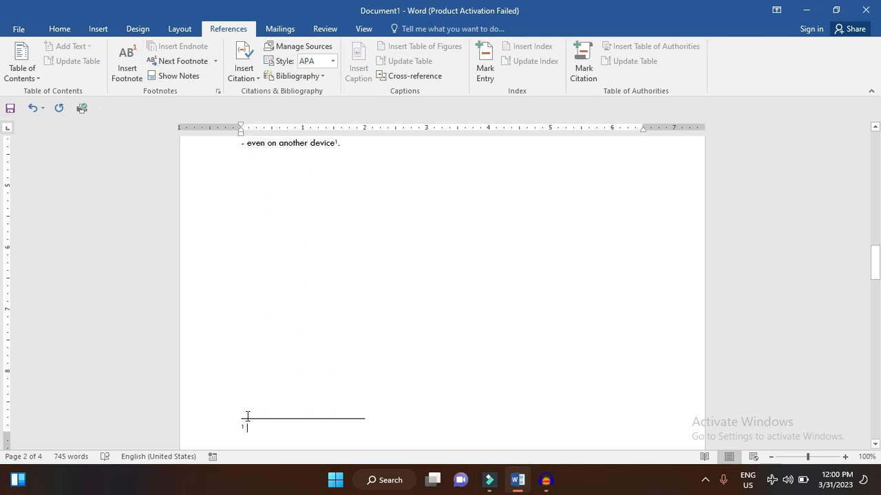
- Write "My computer has no external device." as the text of the Computer Chapter 1 footnote
type("My como")
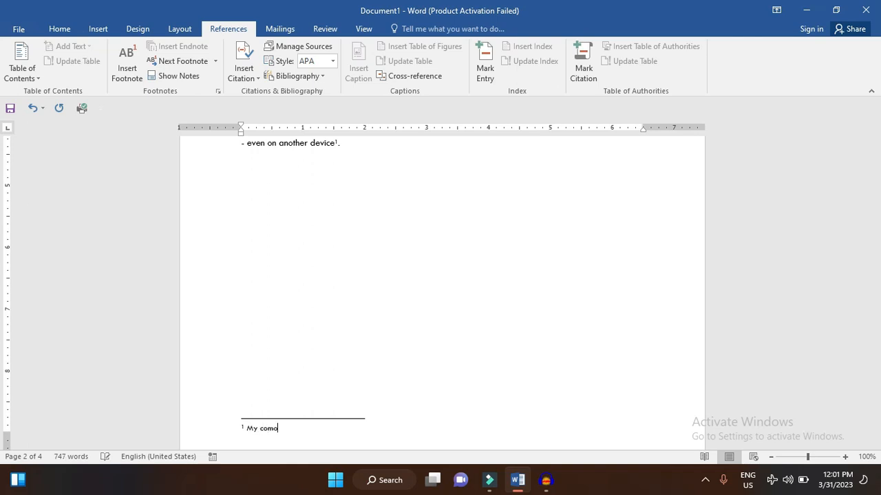
key("BackSpace")
type("puter has no external di")
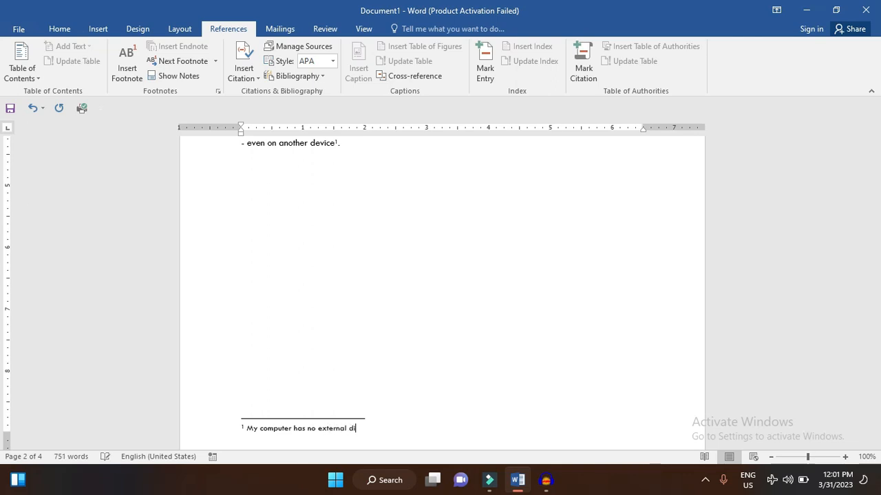
key("BackSpace")
type("evicee")
key("BackSpace")
type(".")
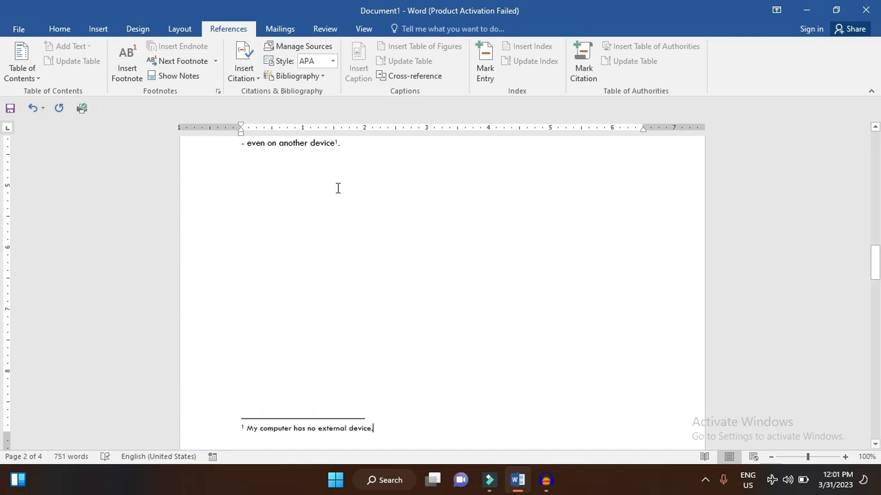
- Add a footnote to "SmartArt" in the paragraph under Part I, reading "The smartart option is located in insert tab."
scroll(337, 188, "up", 12)
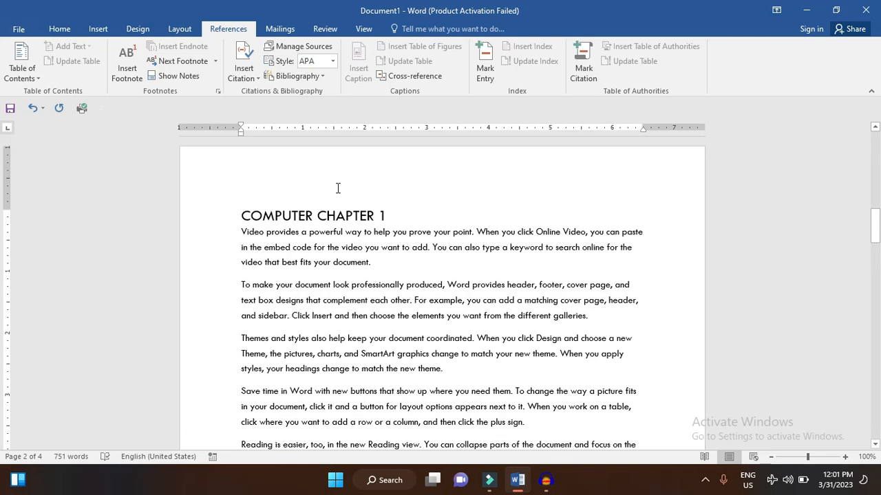
scroll(337, 188, "down", 10)
scroll(338, 188, "up", 7)
scroll(337, 188, "down", 1)
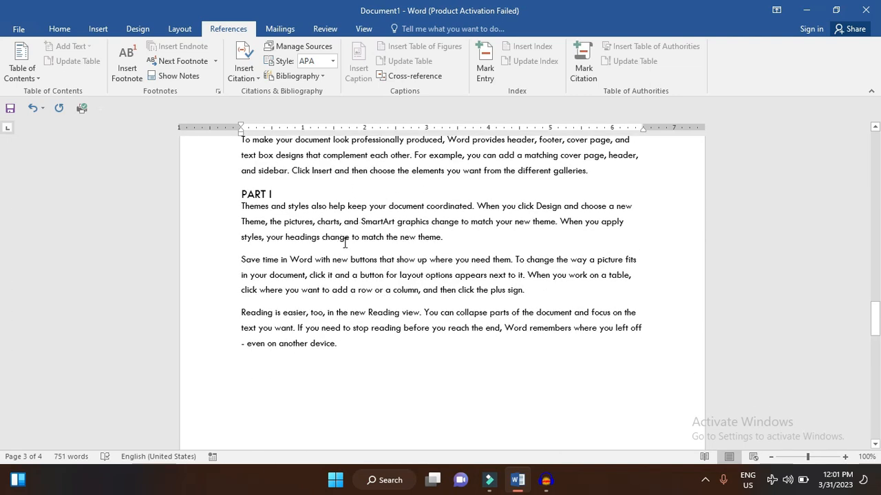
left_click(364, 225)
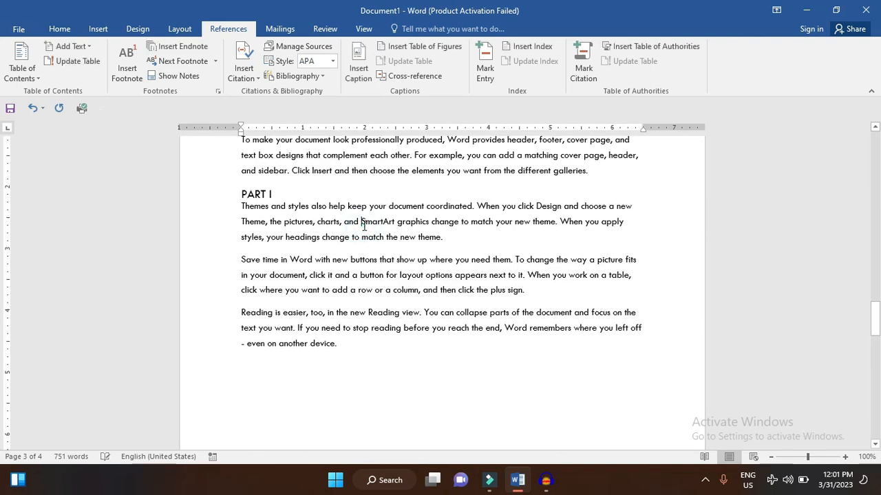
double_click(364, 222)
left_click(128, 72)
type("The smartart option is located in insert tab.")
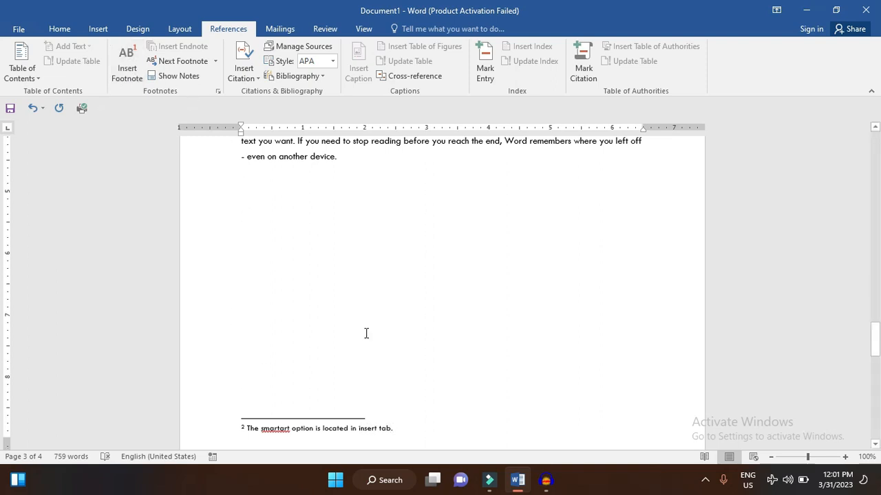
- Add an endnote to "Save" in Part I's second paragraph, reading "To save a document ctrl + s is the shortcut."
scroll(366, 333, "down", 3)
scroll(366, 333, "up", 5)
scroll(366, 334, "up", 3)
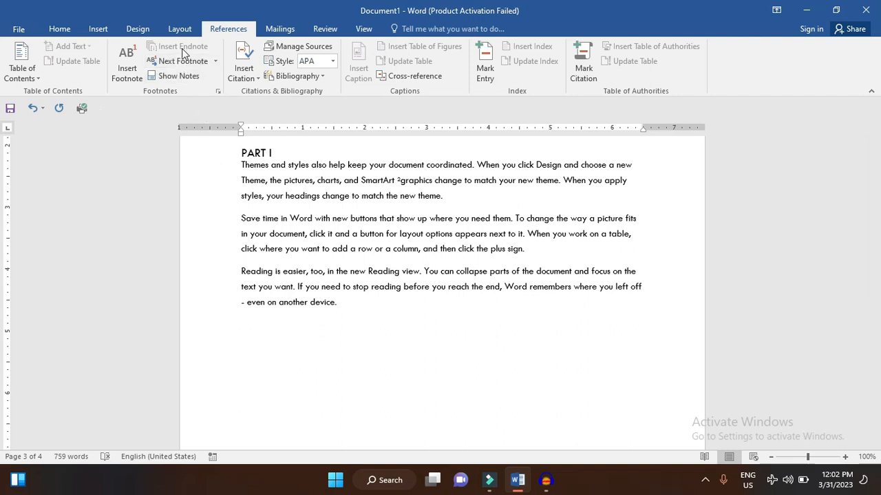
left_click(467, 214)
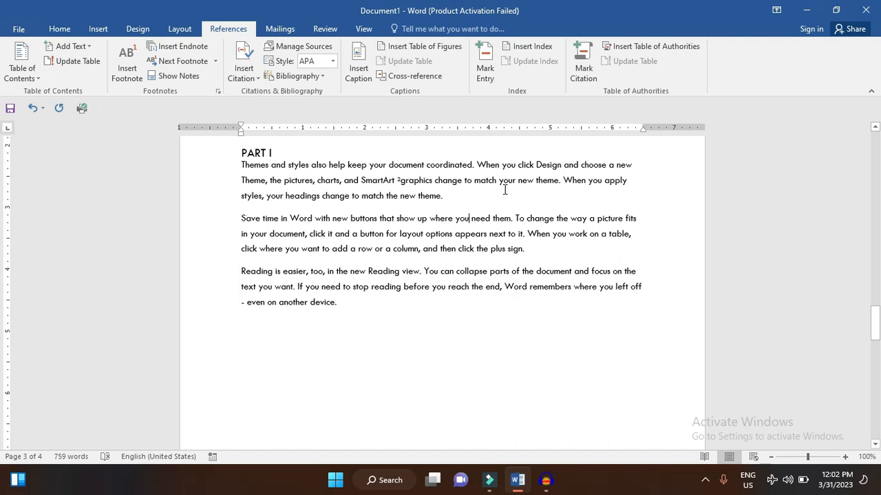
left_click(258, 218)
double_click(258, 218)
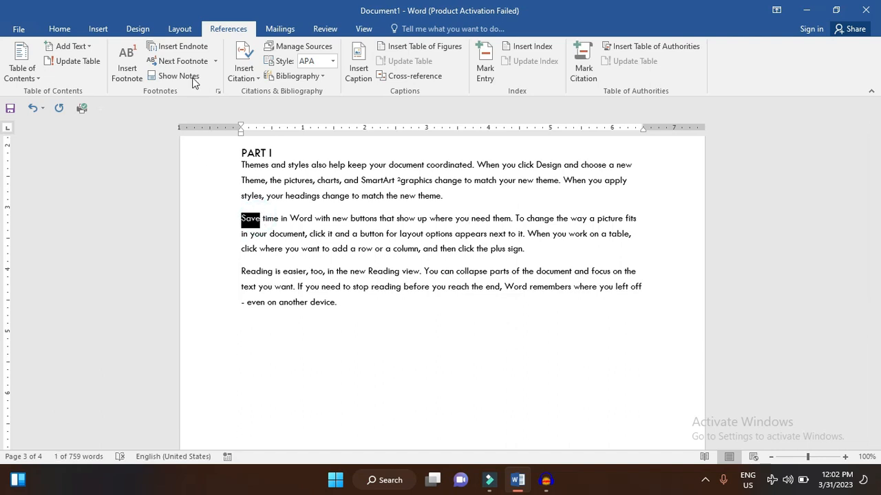
left_click(190, 50)
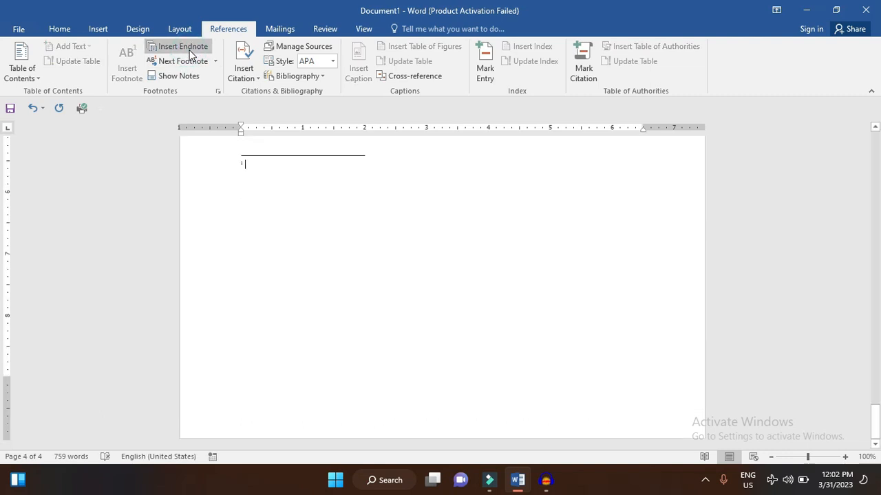
type("To so")
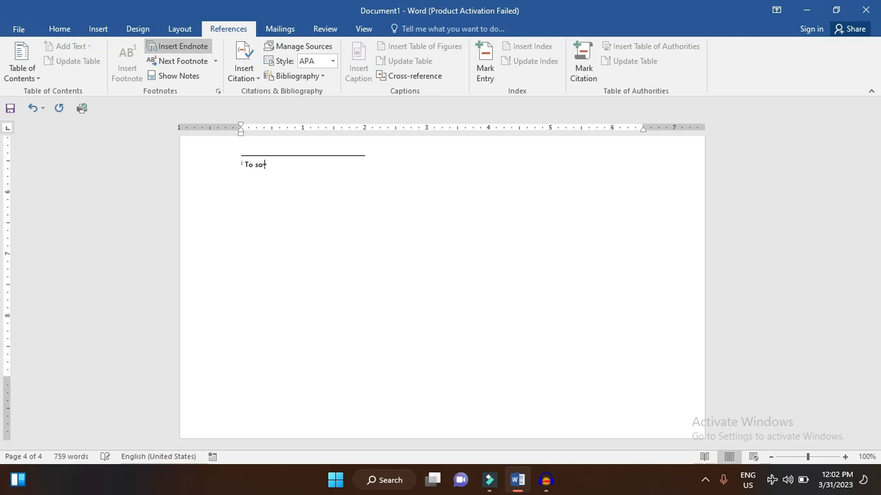
key("BackSpace")
type("ave a document ctrl + s is the shortcut.")
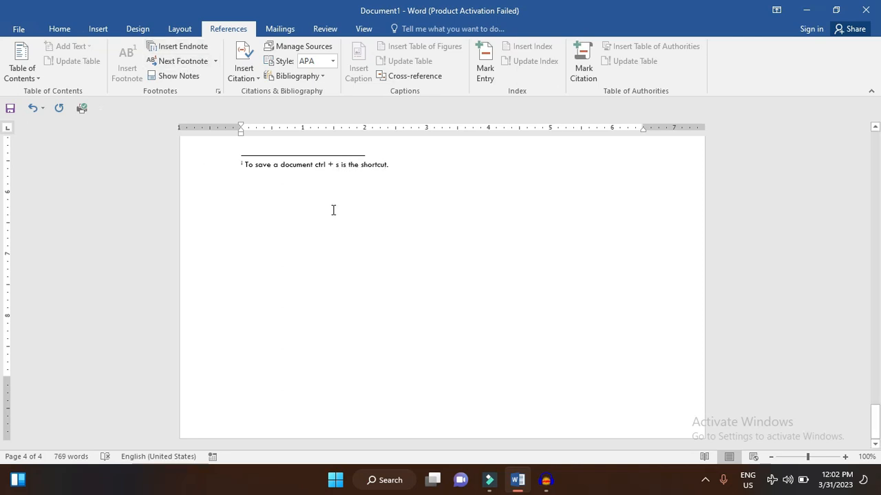
- Examine where the second footnote and the endnote sit on the Chapter 2 and Chapter 3 pages
scroll(480, 273, "up", 10)
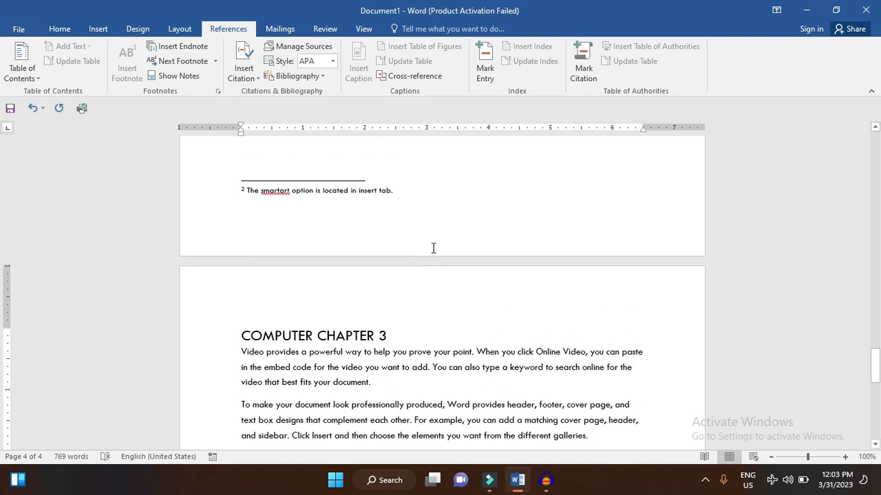
scroll(427, 321, "down", 5)
scroll(426, 321, "down", 9)
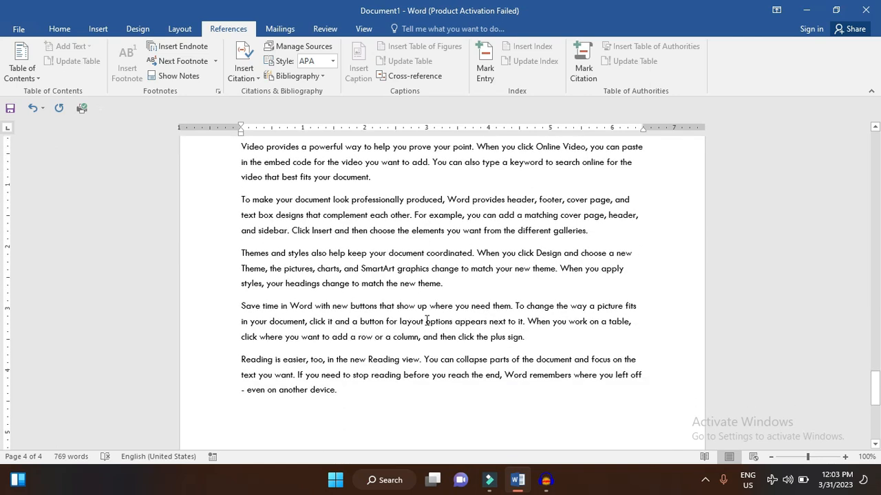
scroll(427, 320, "down", 2)
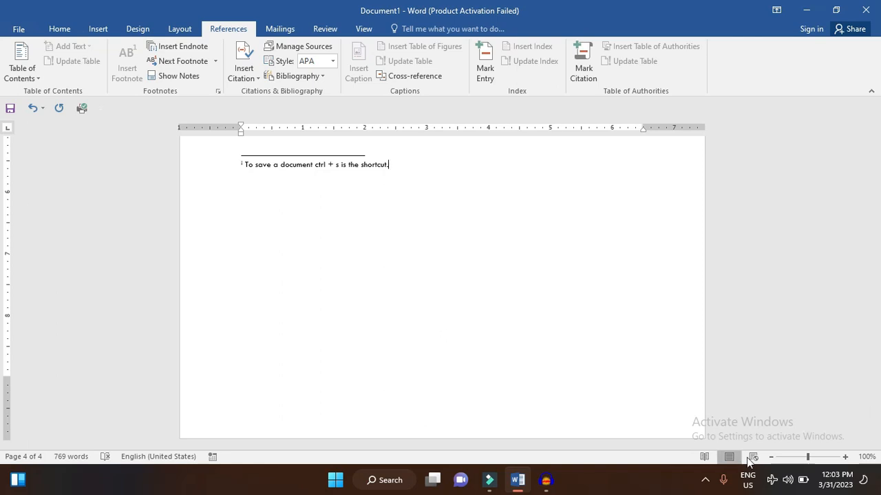
left_click(769, 457)
left_click(769, 456)
left_click(769, 457)
left_click(769, 456)
left_click(769, 457)
left_click(770, 457)
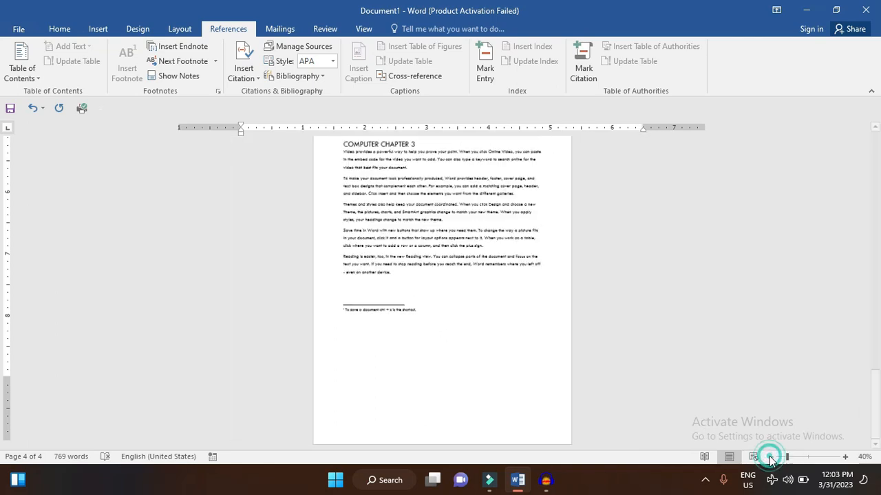
left_click(769, 457)
left_click(769, 457)
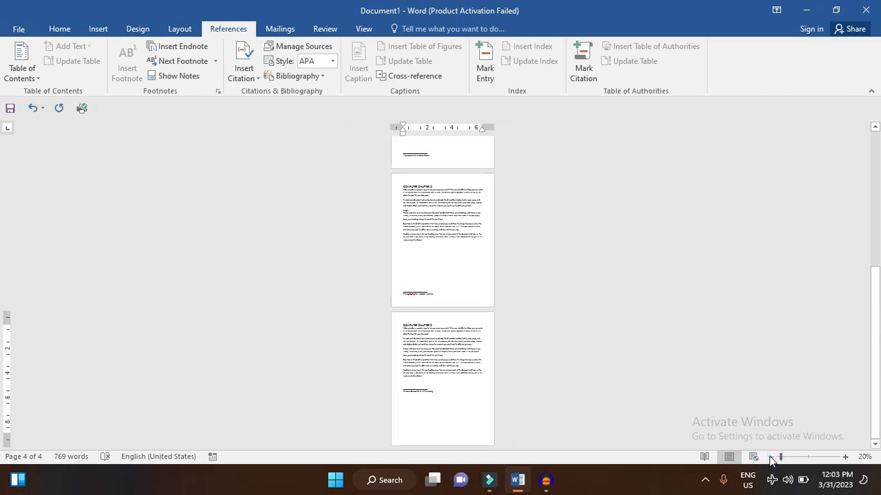
- Display multiple pages side by side and compare the placement of the footnotes and the endnote
left_click(364, 31)
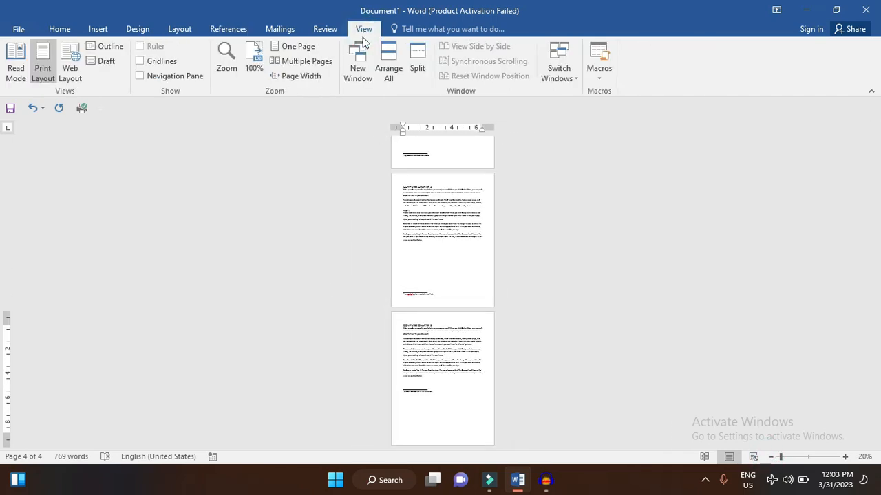
left_click(318, 65)
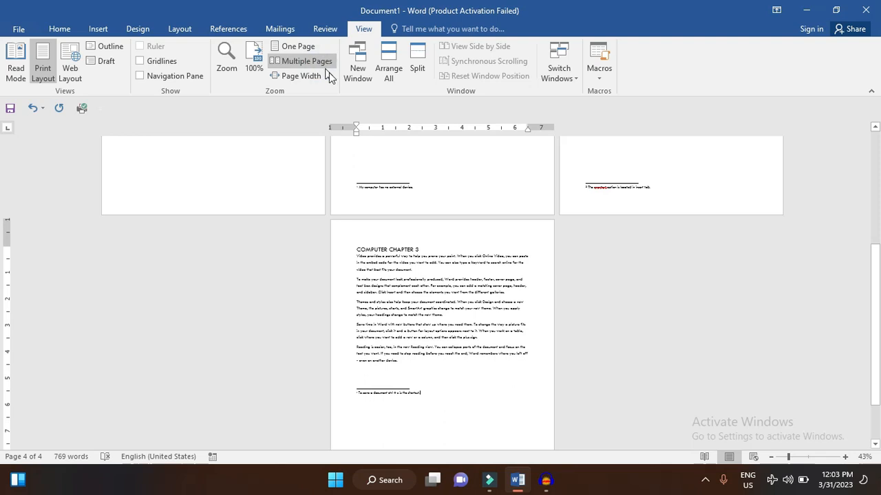
scroll(513, 233, "up", 5)
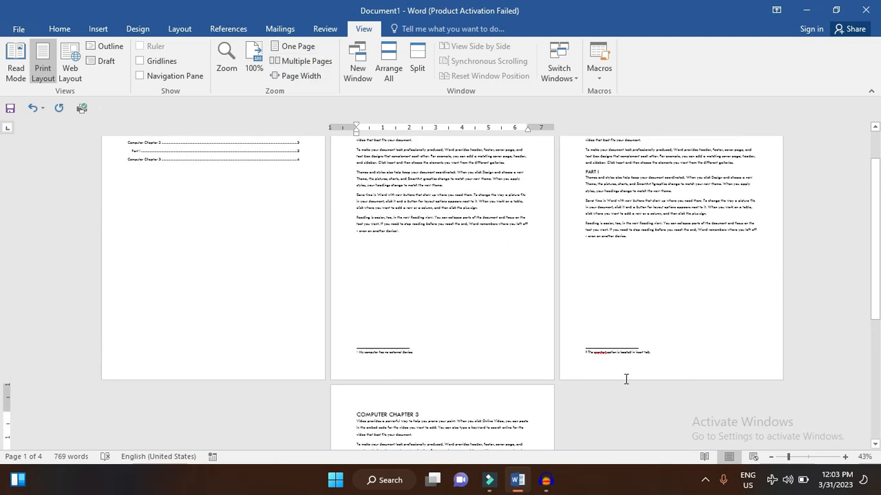
scroll(629, 379, "down", 1)
scroll(629, 380, "down", 4)
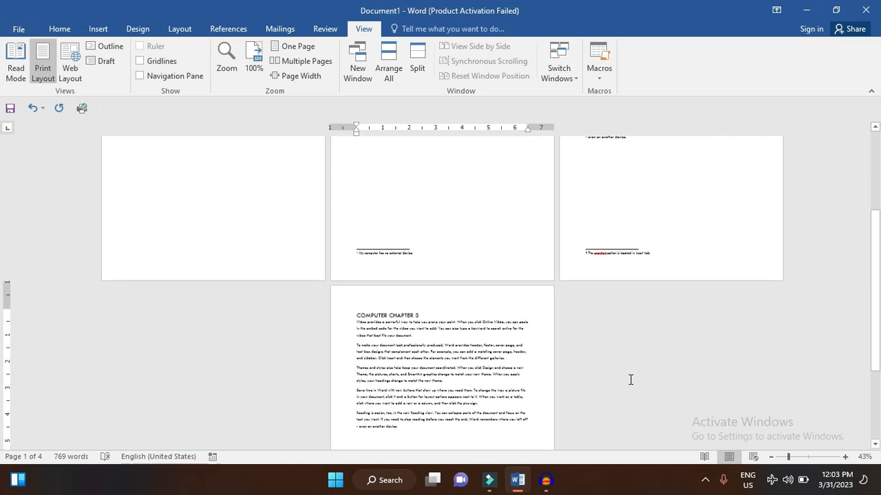
left_click(442, 412)
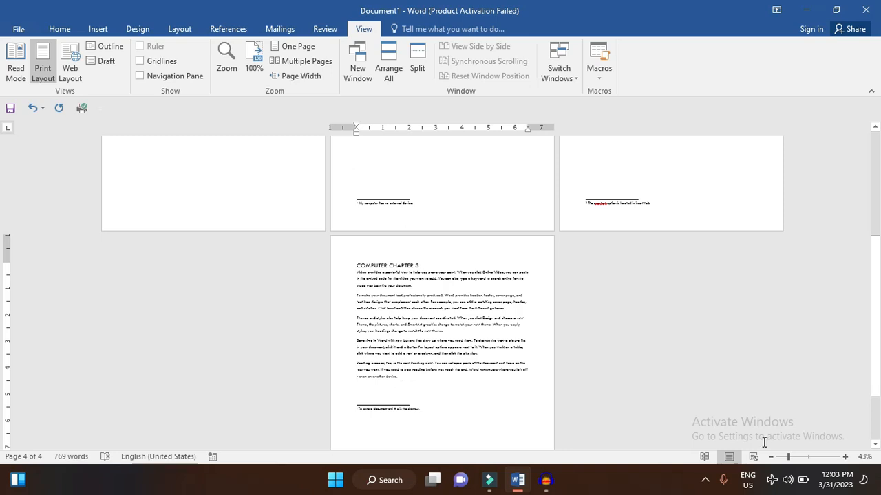
- Use Show Notes to view the footnote area from the Computer Chapter 1 page
left_click(806, 457)
scroll(672, 350, "up", 15)
left_click(233, 30)
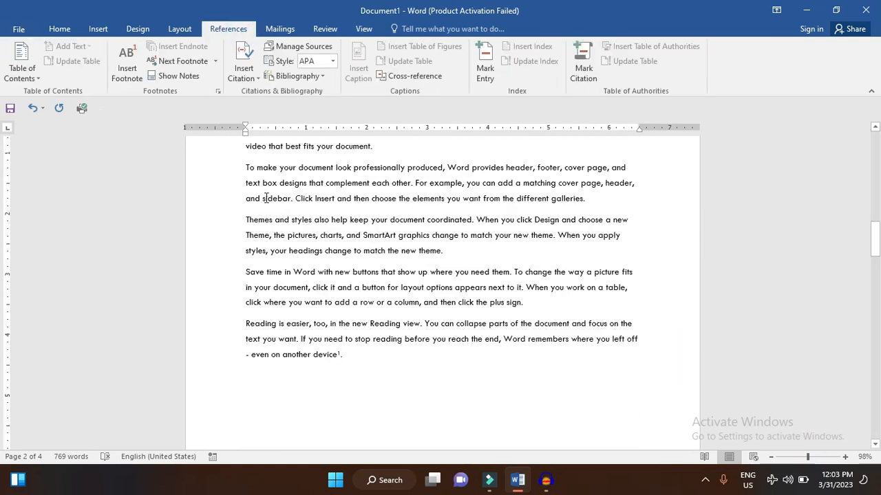
left_click(183, 77)
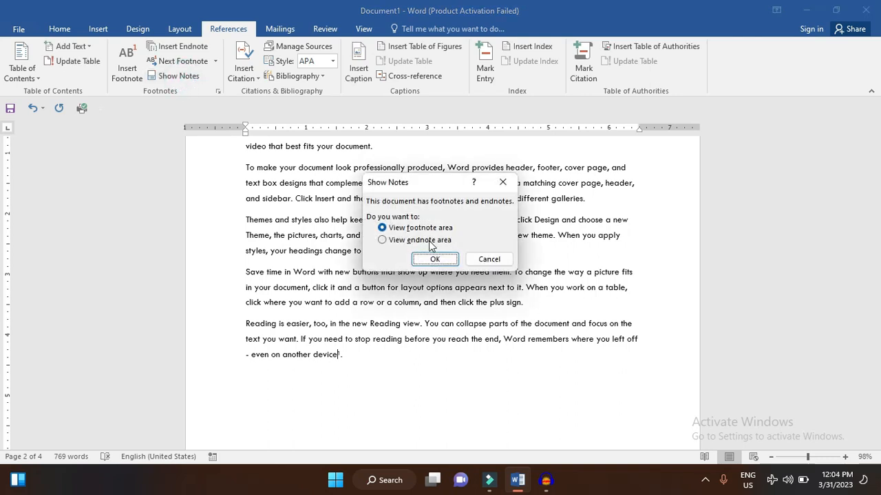
left_click(416, 229)
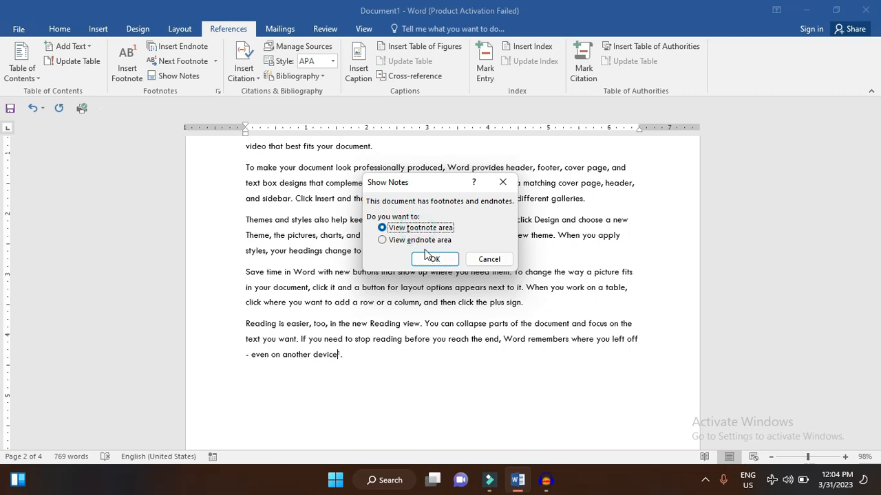
left_click(427, 256)
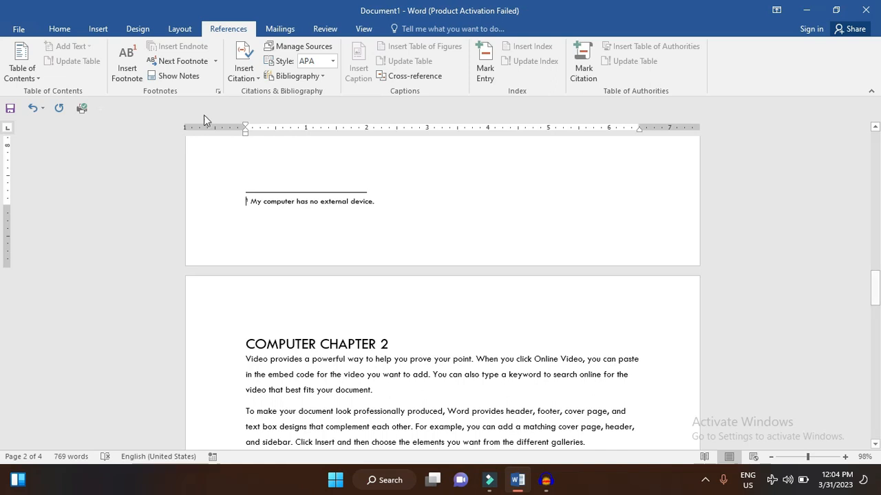
- Return from the first footnote's text to its reference mark, and jump to the next footnote to read its note
left_click(192, 80)
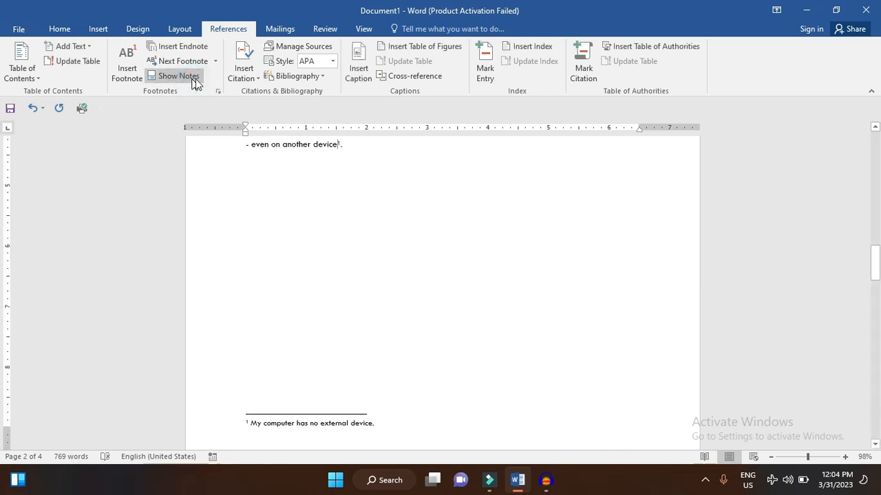
mouse_move(331, 147)
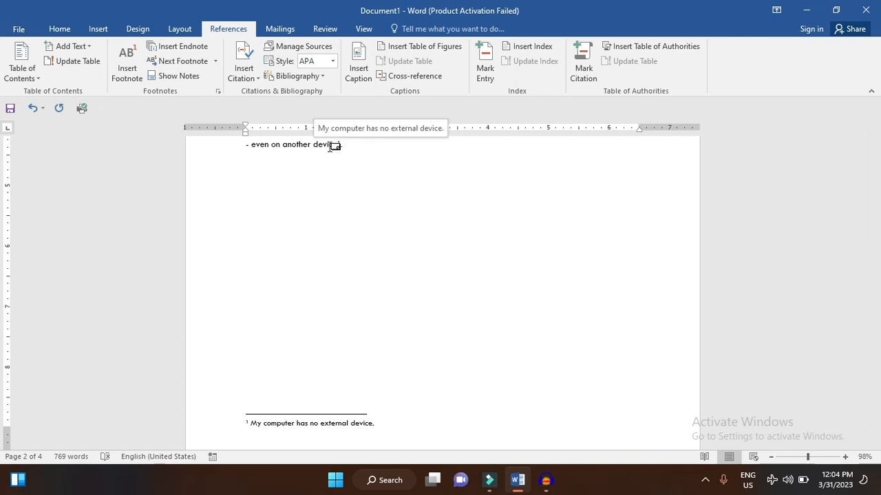
left_click(217, 66)
left_click(217, 82)
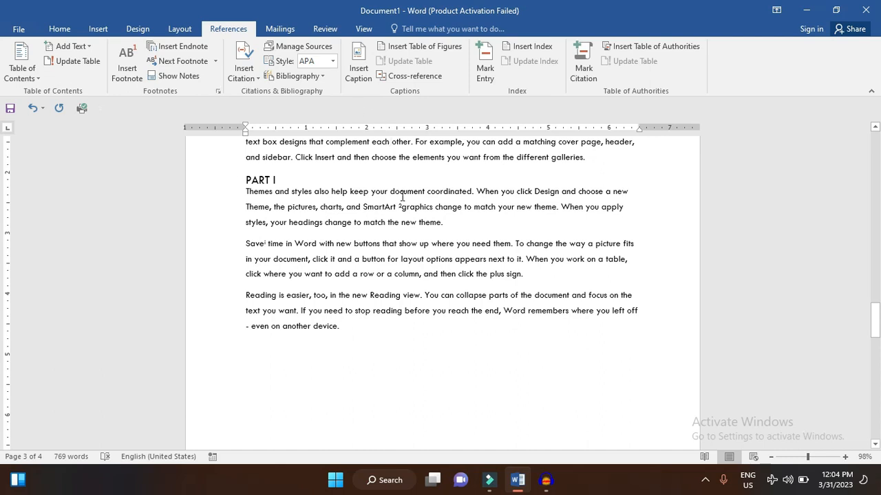
mouse_move(401, 205)
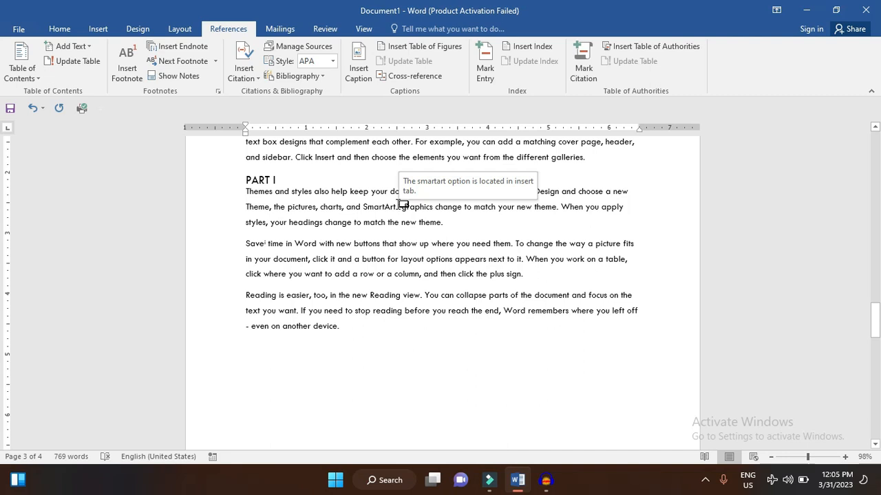
- Jump to the next endnote reference in Part I and examine its mark
left_click(216, 61)
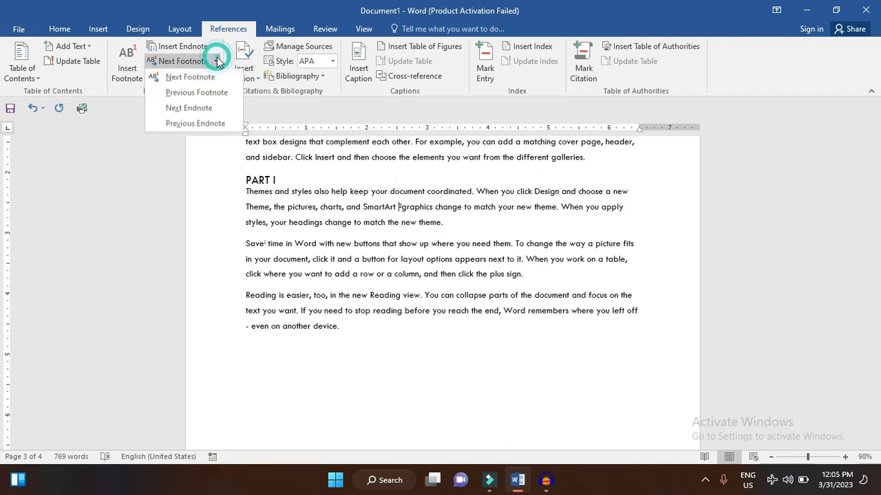
left_click(206, 104)
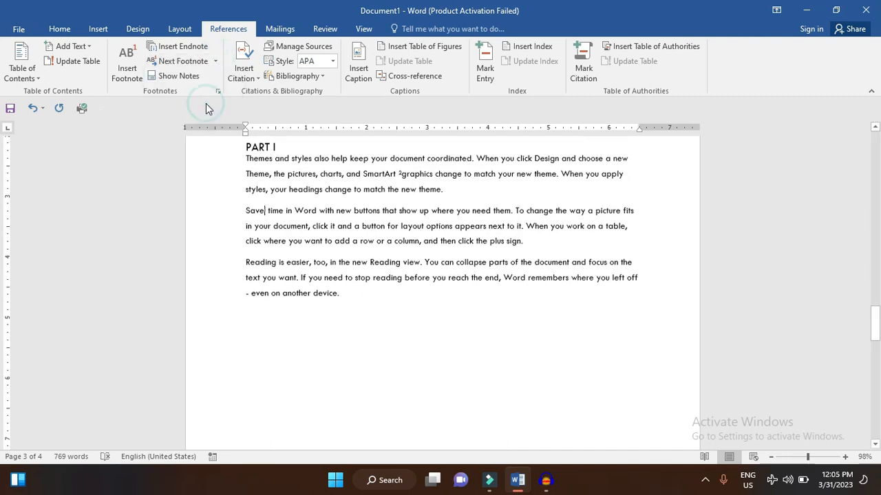
mouse_move(266, 206)
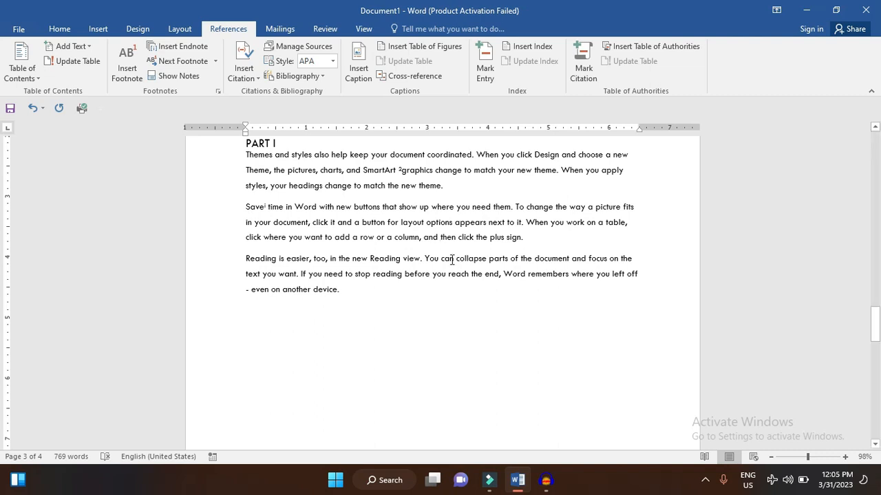
- Start a new citation source of type Book on the blank line below Chapter 3's last paragraph
scroll(450, 257, "up", 3)
scroll(450, 258, "down", 5)
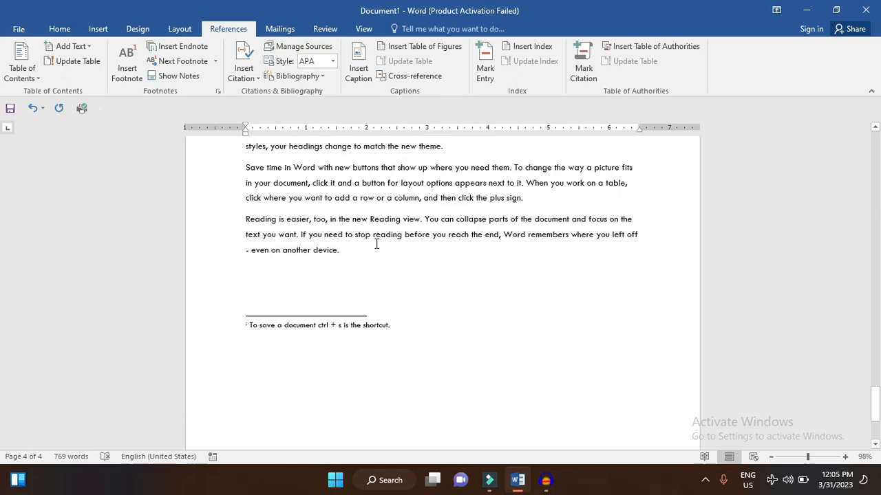
left_click(277, 289)
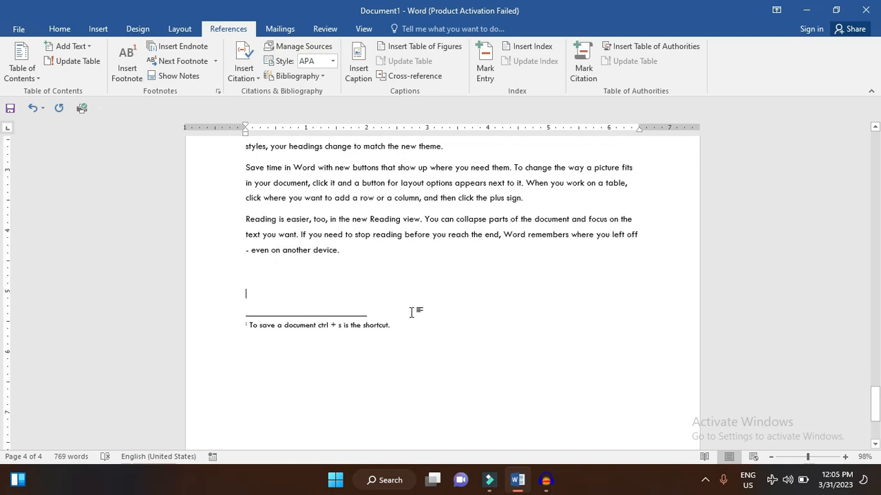
left_click(237, 47)
left_click(260, 95)
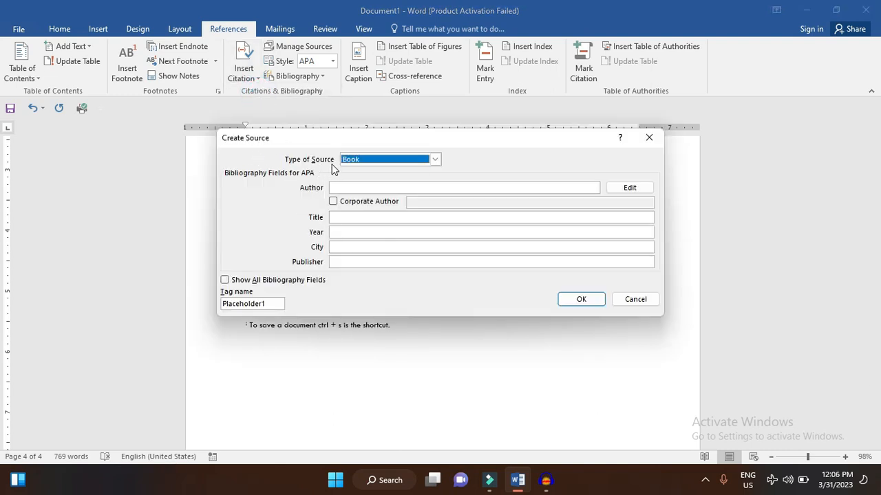
left_click(434, 160)
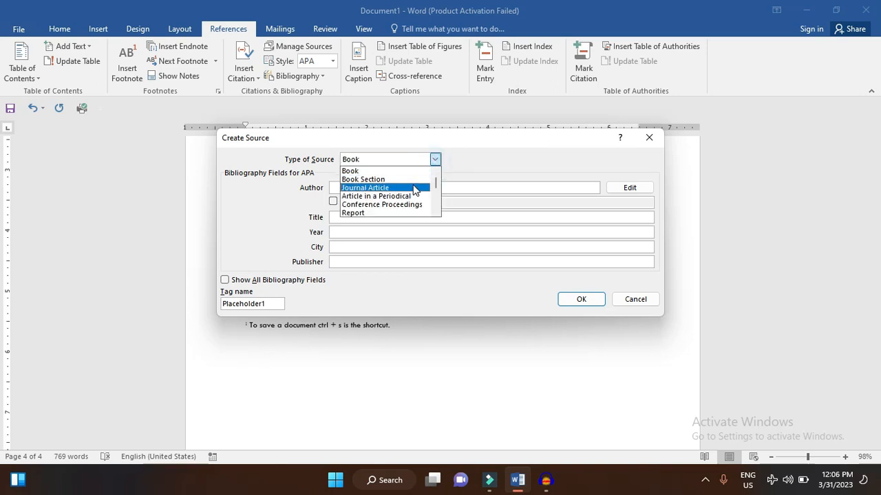
left_click(433, 203)
left_click(433, 203)
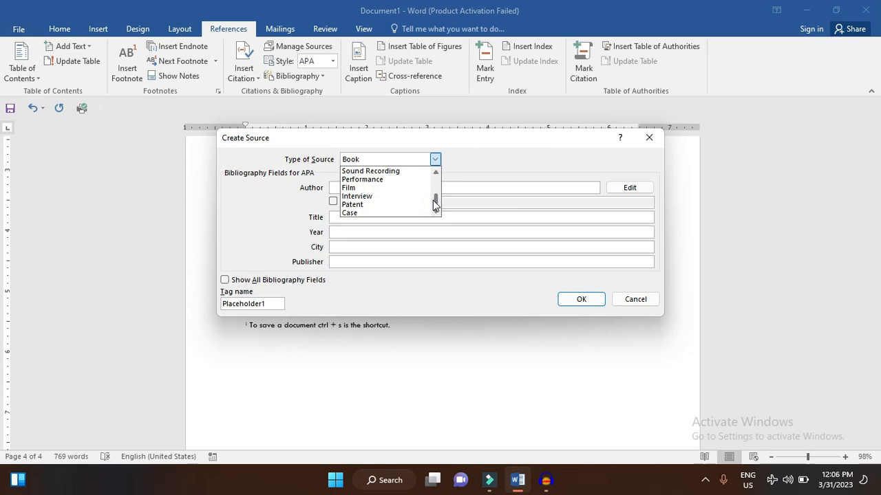
left_click(436, 190)
left_click(436, 180)
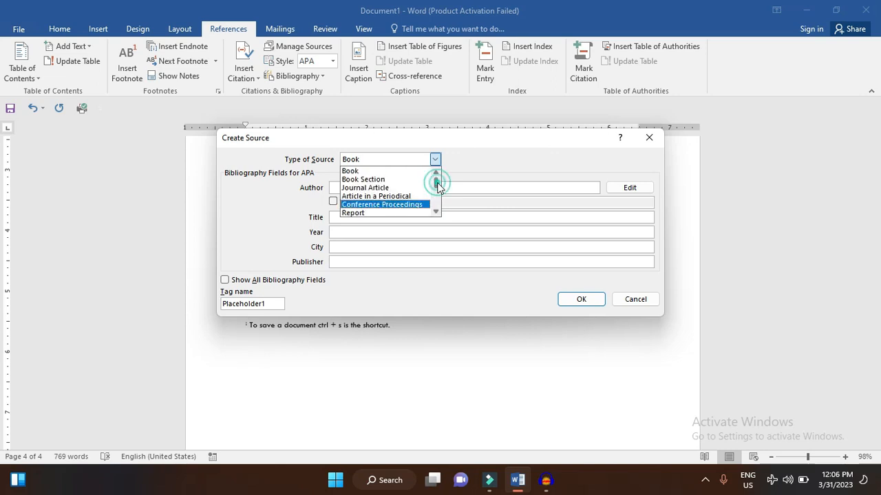
left_click(401, 169)
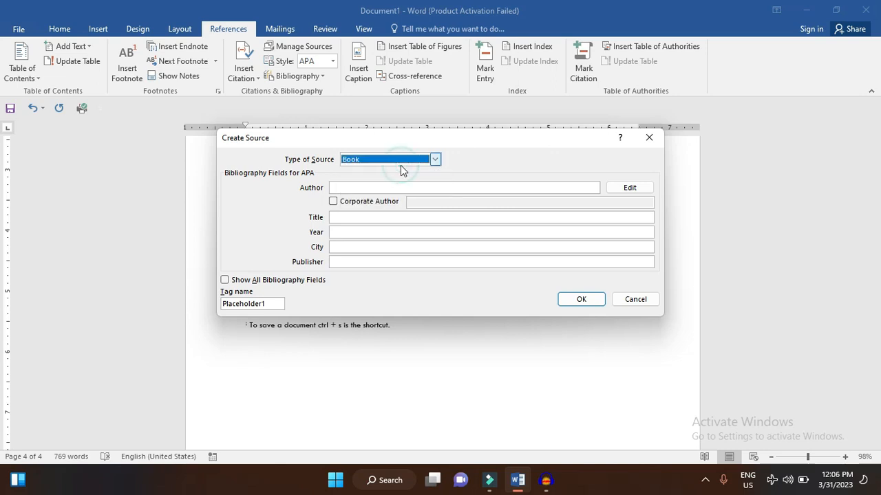
- Fill in the source with the author's name, title "Computer Gyan", year 2020, city Noida and publisher "Ecc", and insert its citation
left_click(390, 187)
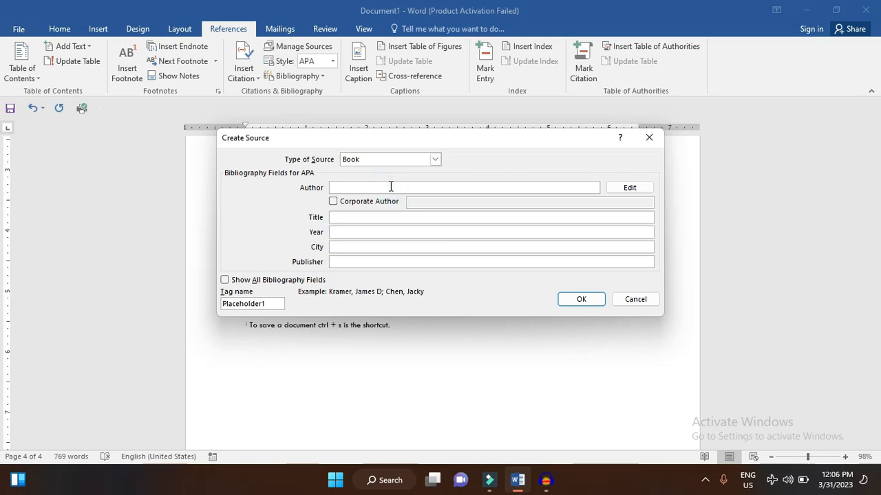
type("Rahul")
left_click(382, 217)
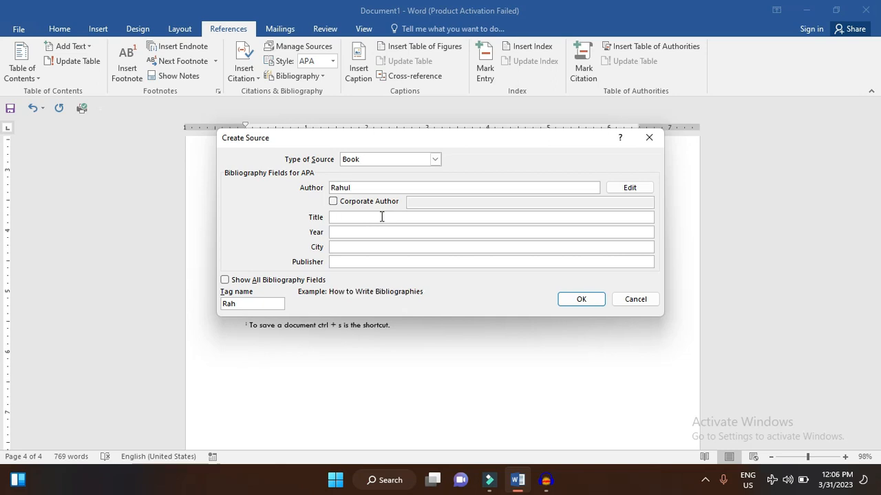
type("Coomputer Gyan")
left_click(334, 218)
key("Delete")
left_click(339, 232)
type("2020")
left_click(340, 246)
type("Noida")
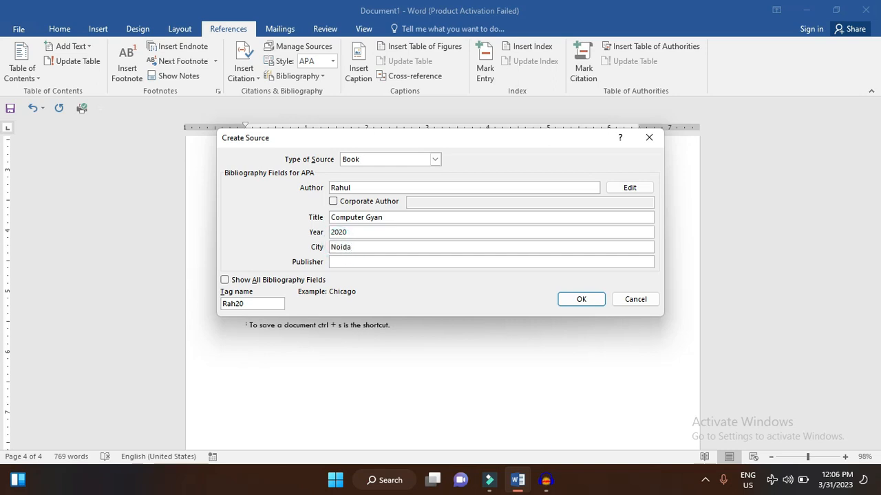
left_click(338, 263)
left_click(578, 303)
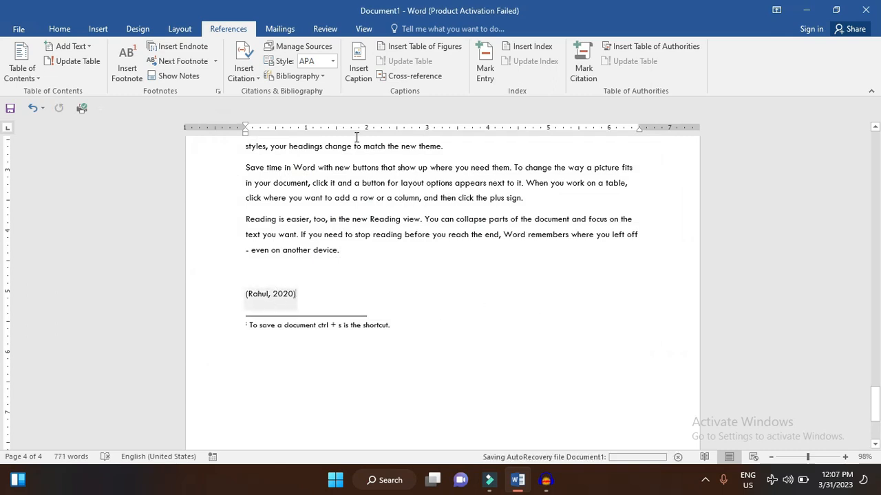
- Insert the built-in Bibliography below the citation
left_click(308, 77)
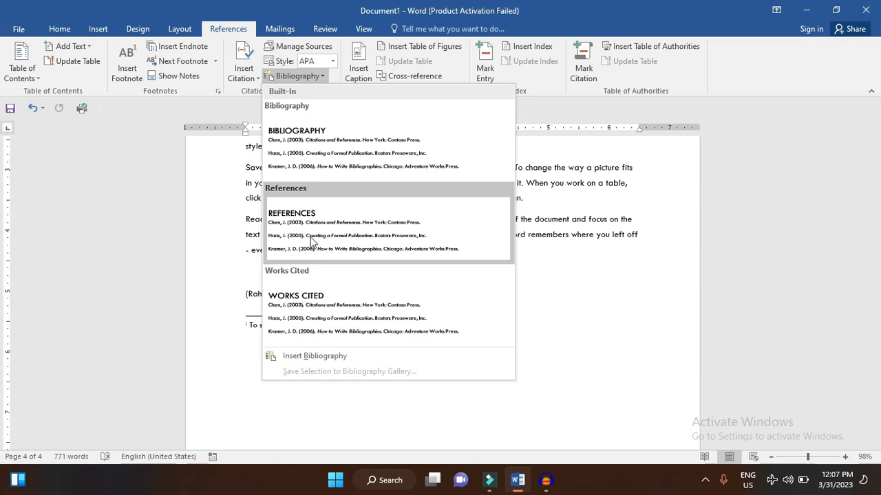
left_click(310, 145)
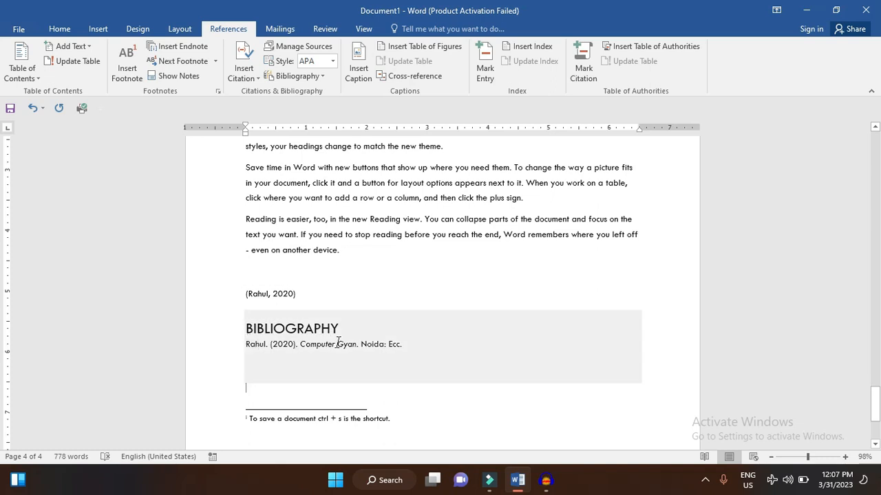
- Edit the Computer Gyan source in the document's current source list, setting its publisher to "An Educational Hub"
left_click(328, 48)
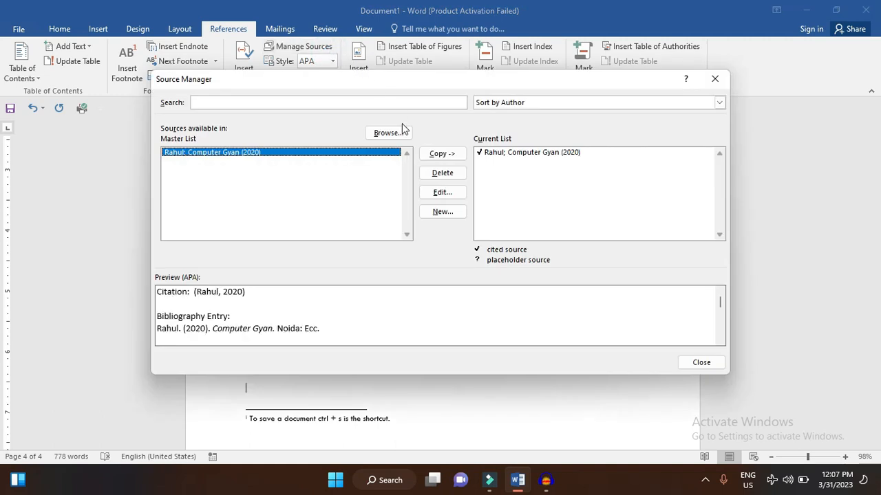
left_click(502, 154)
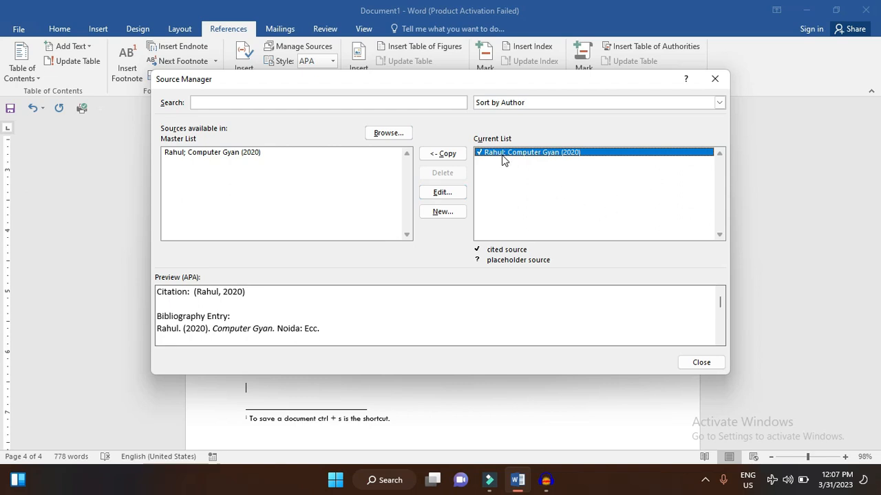
left_click(456, 198)
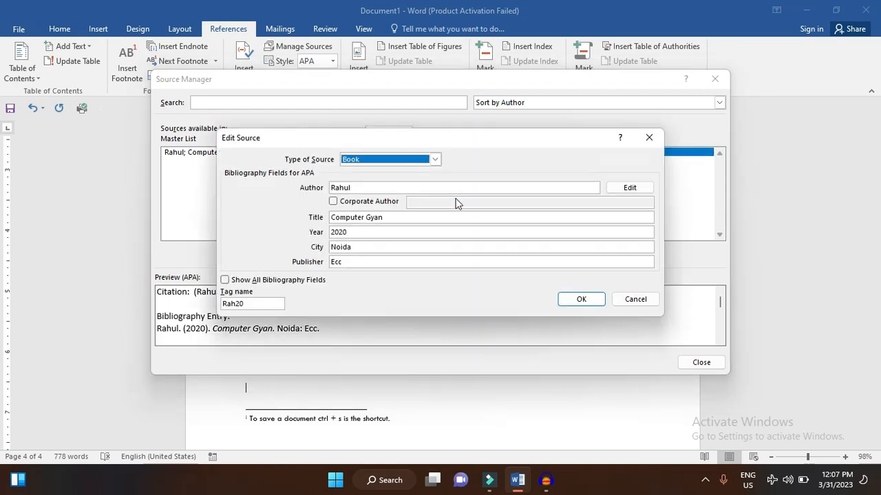
left_click(425, 262)
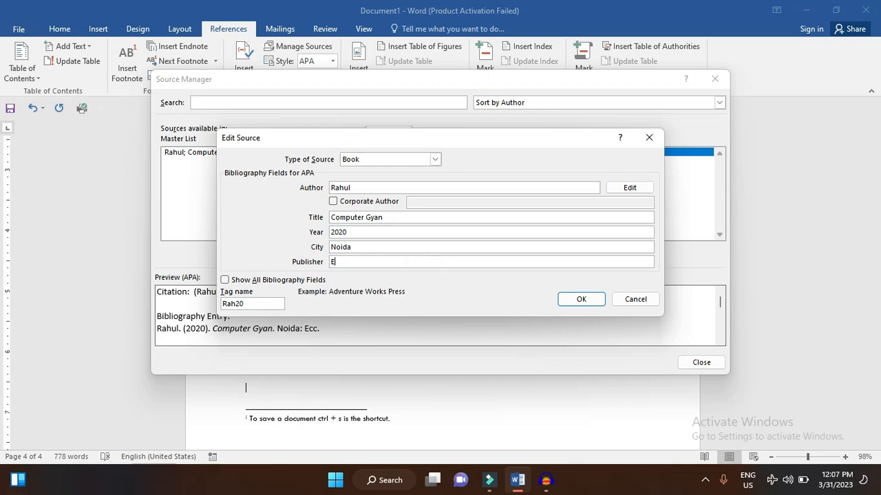
type("An Educational Hub")
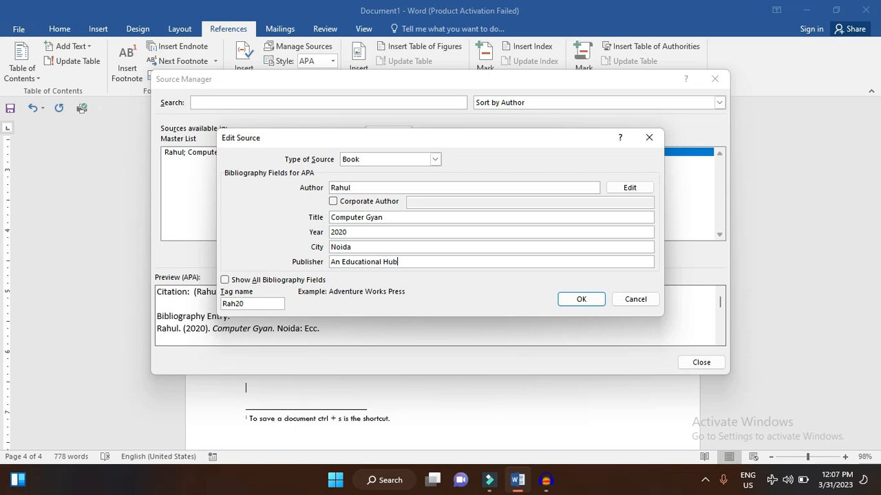
left_click(582, 300)
left_click(392, 273)
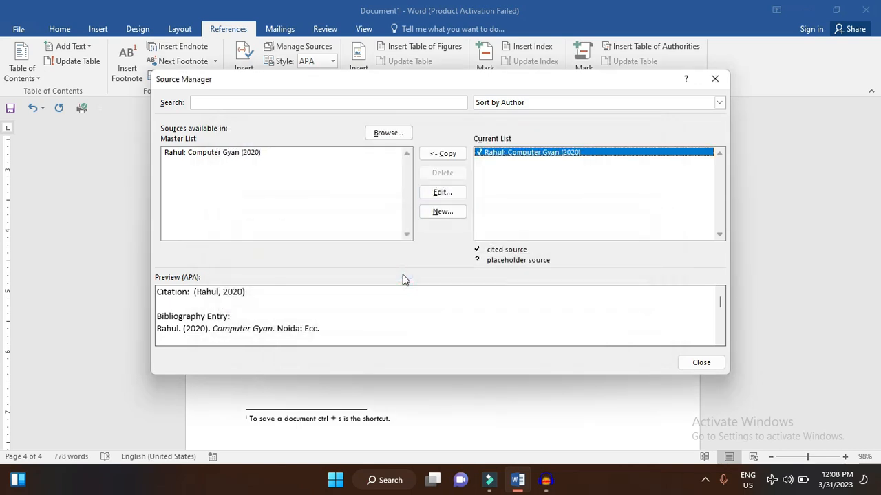
left_click(696, 366)
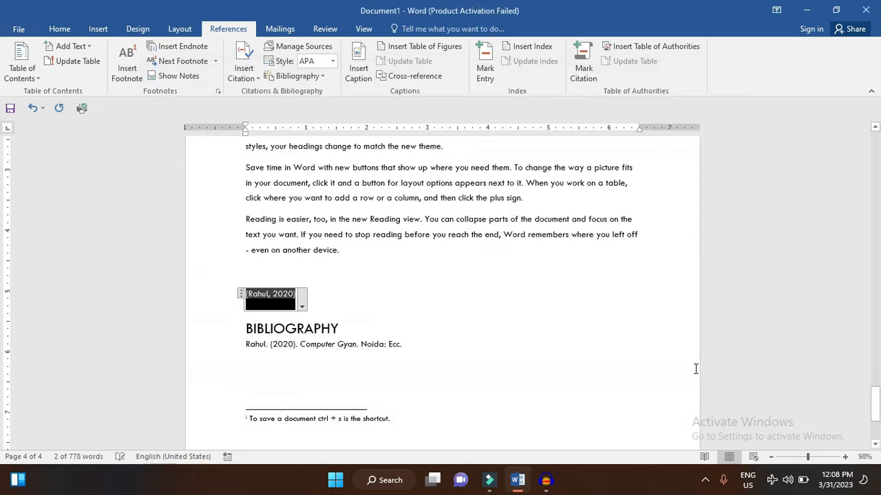
- Update the citations and bibliography from the edited source, and set the citation style to GOST - Title Sort
left_click(394, 345)
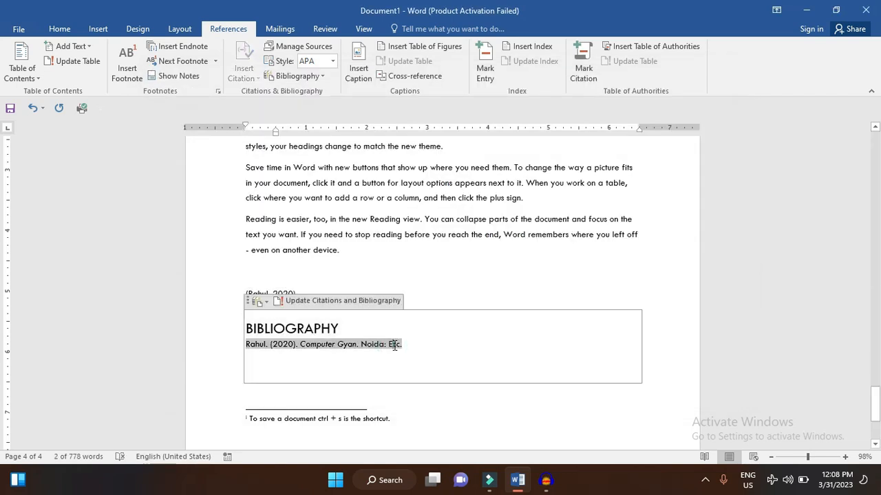
left_click(298, 308)
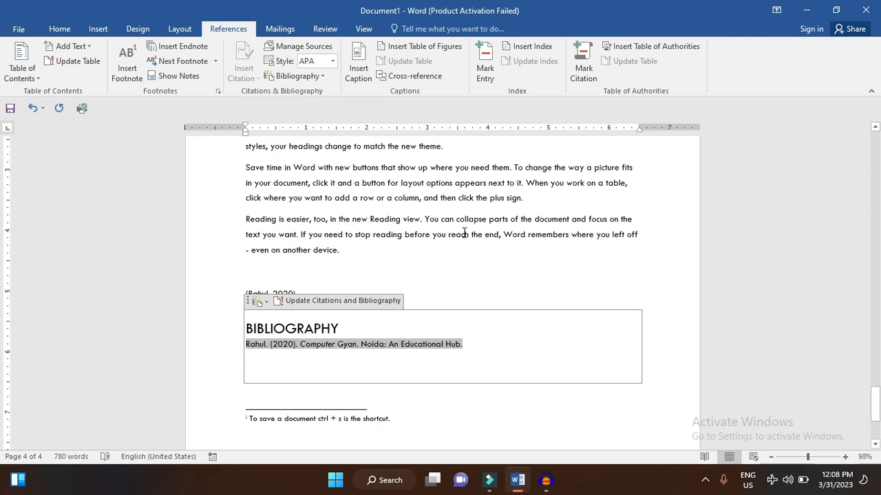
left_click(333, 61)
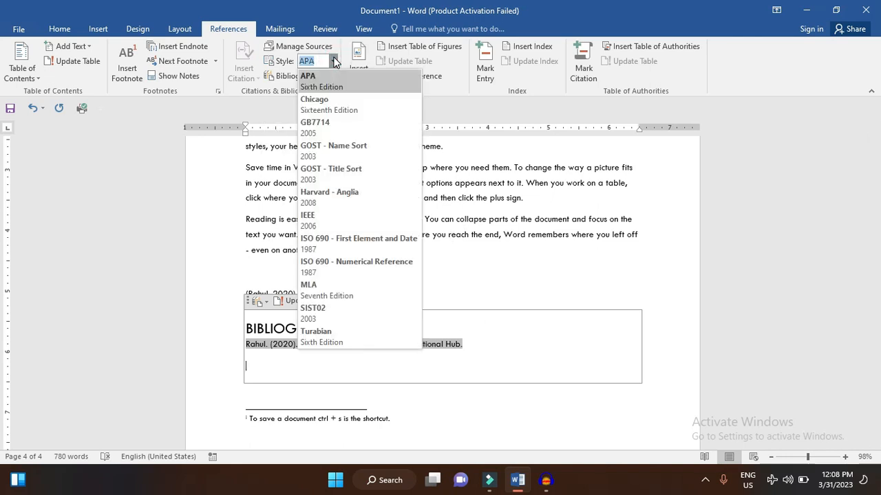
left_click(339, 177)
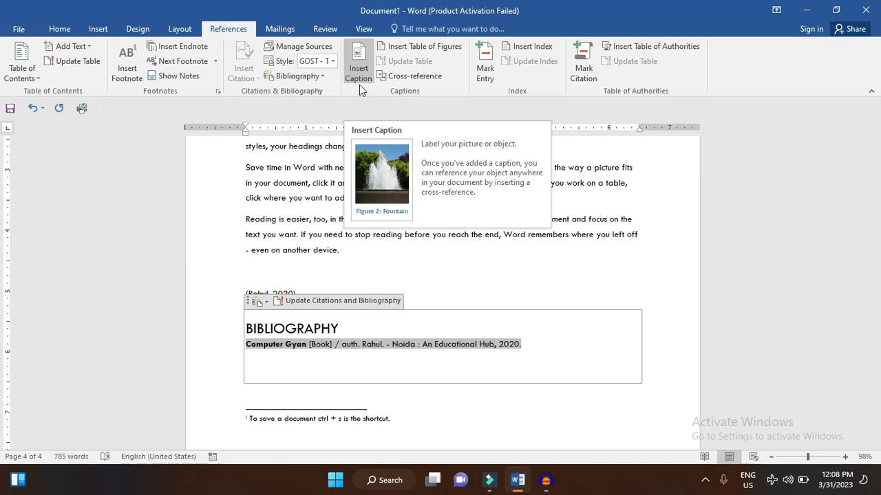
- Insert the "commment" picture from Downloads on a new line below the first paragraph of Computer Chapter 3
left_click(301, 174)
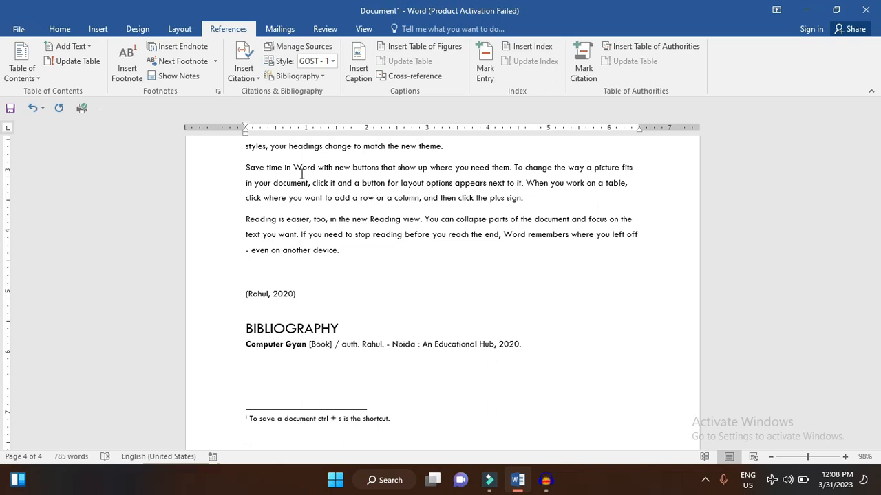
scroll(302, 179, "up", 5)
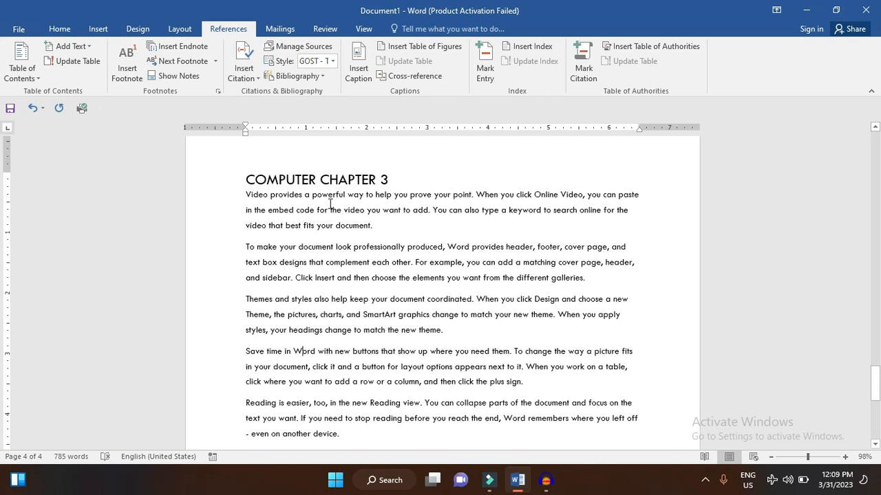
left_click(377, 227)
key("Return")
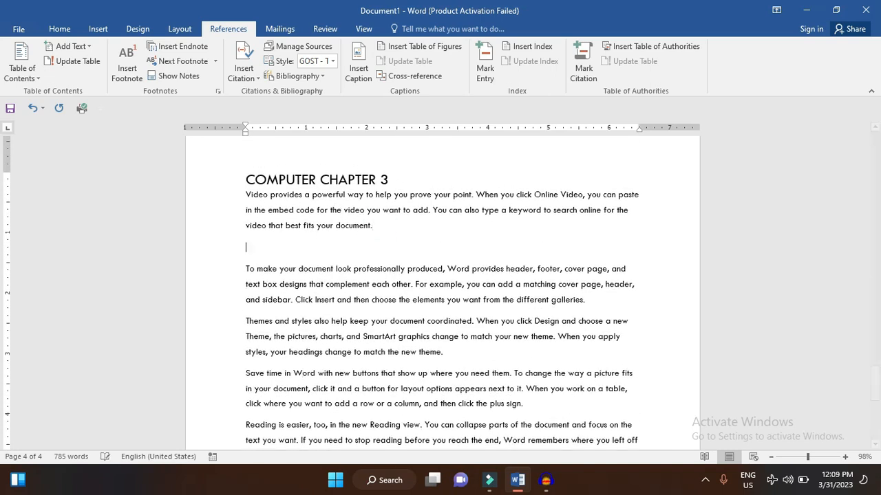
left_click(98, 29)
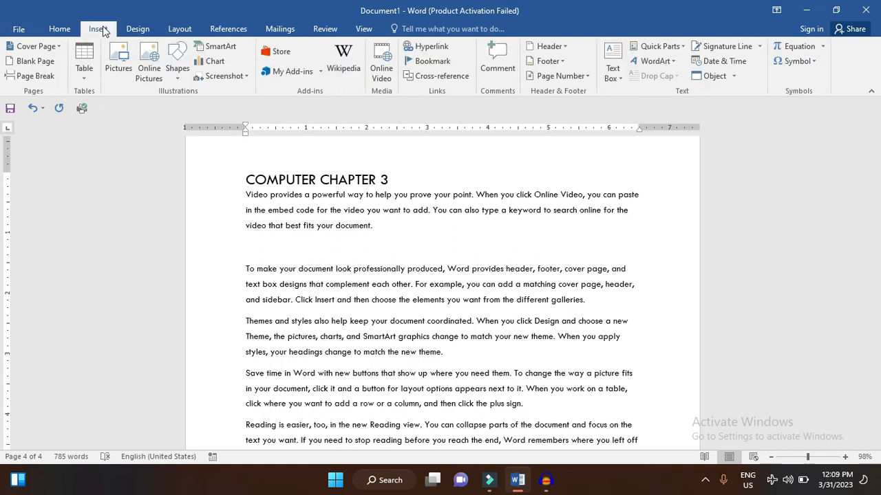
left_click(121, 58)
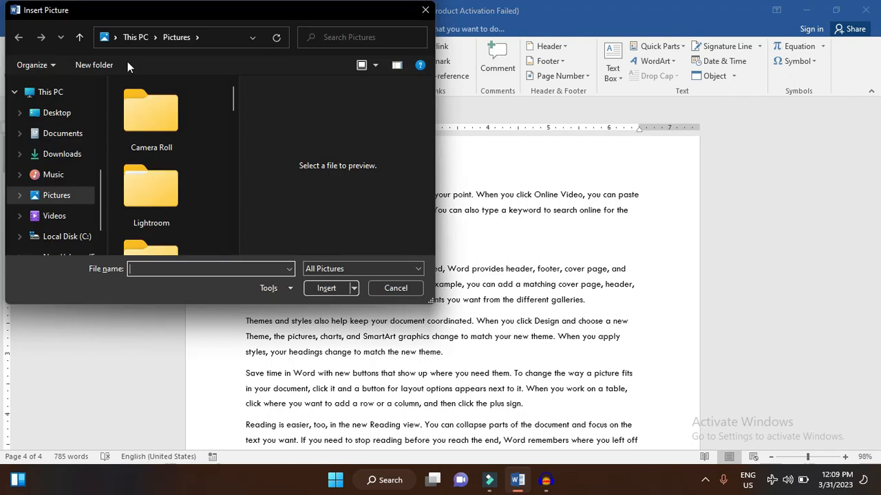
left_click(67, 152)
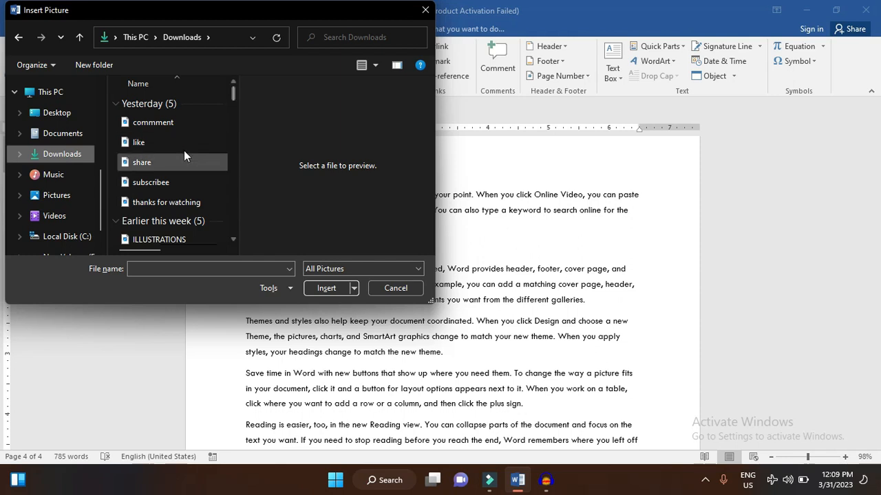
left_click(165, 126)
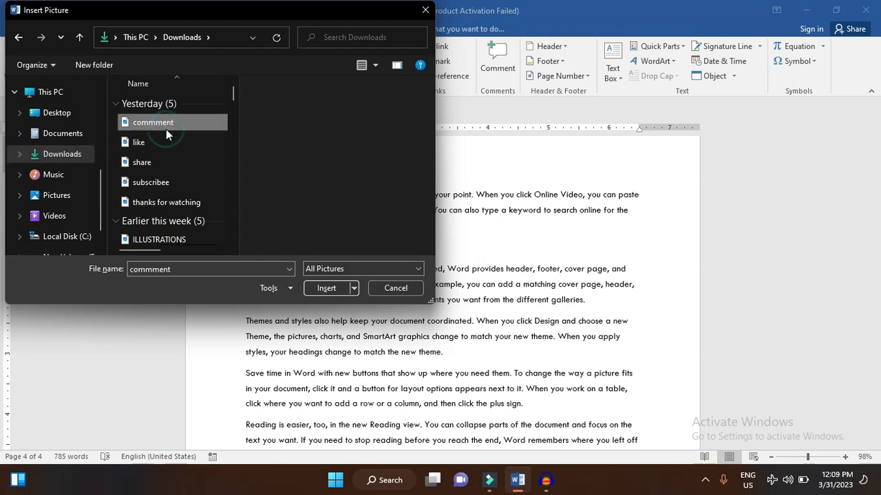
left_click(326, 287)
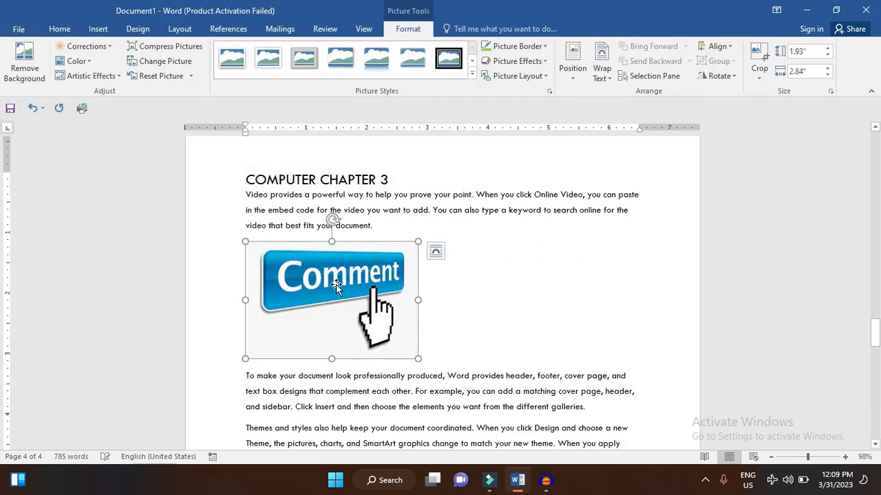
- Caption the Comment picture below the image, using a new caption label named "Promotion Pic"
left_click(243, 30)
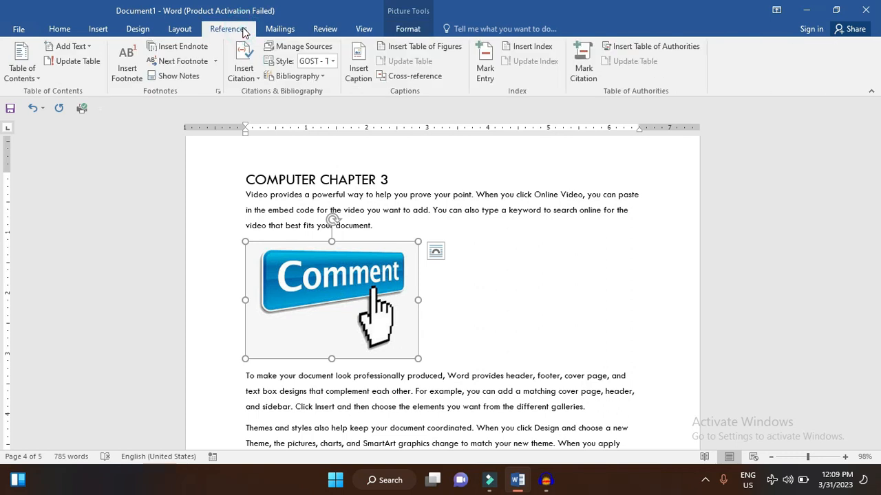
left_click(357, 71)
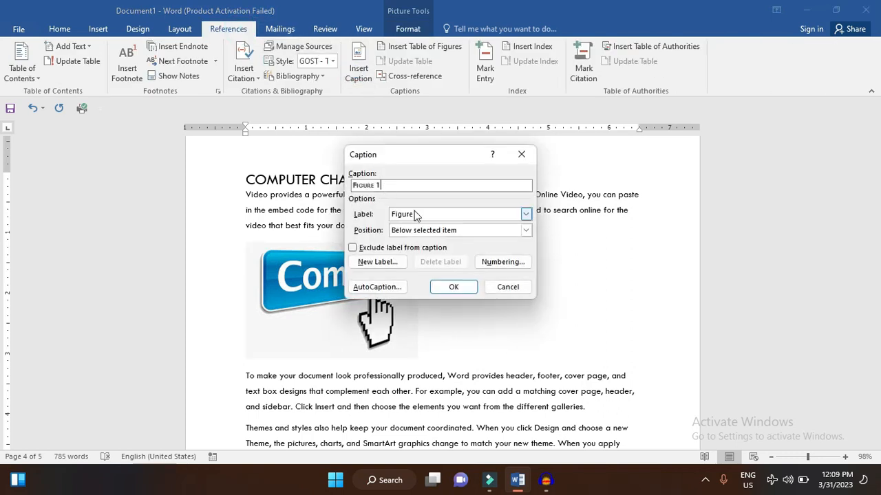
left_click(418, 215)
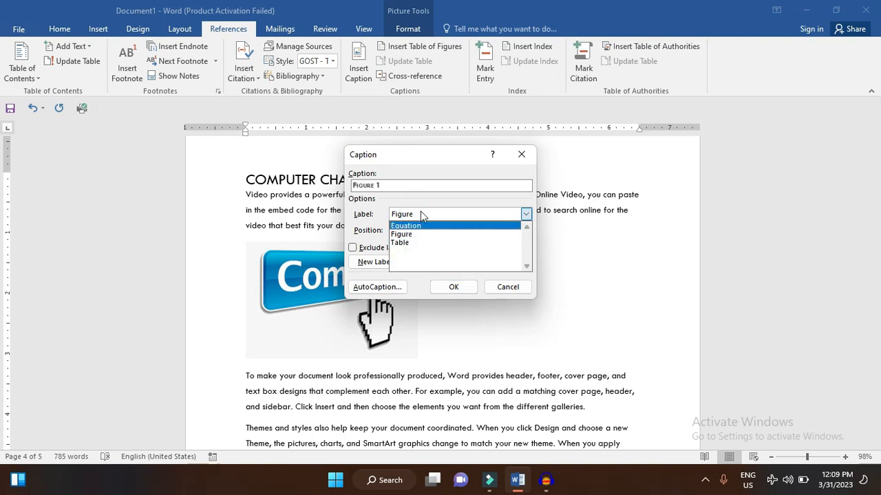
left_click(419, 197)
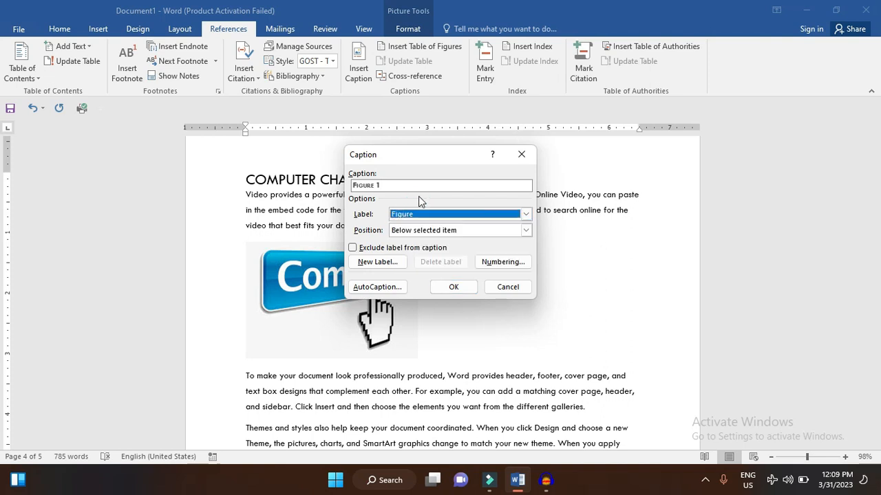
left_click(377, 263)
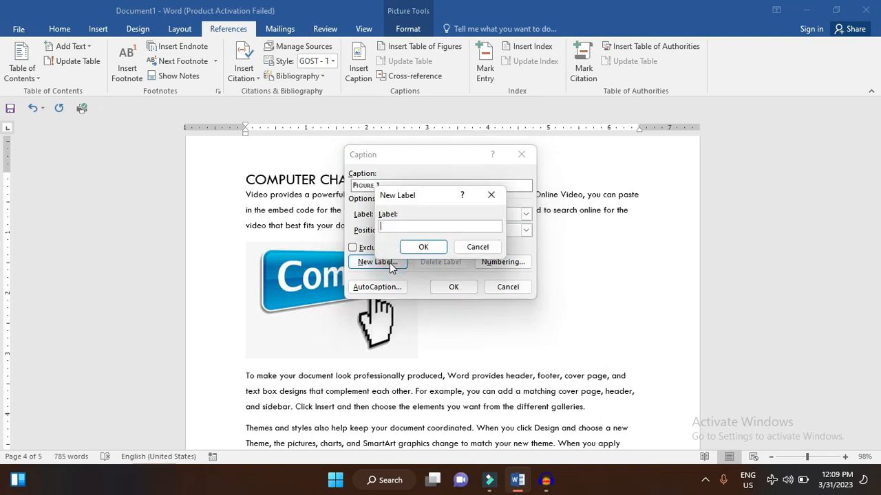
type("Promotion Pic")
left_click(422, 247)
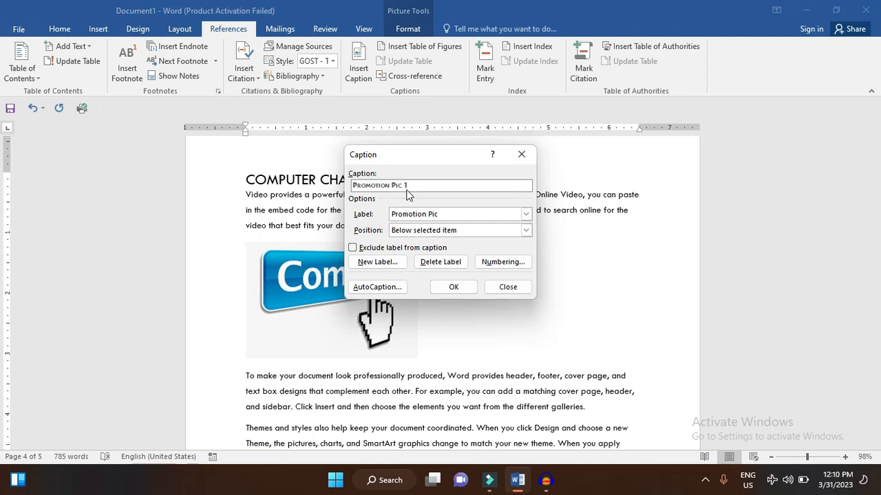
left_click(453, 287)
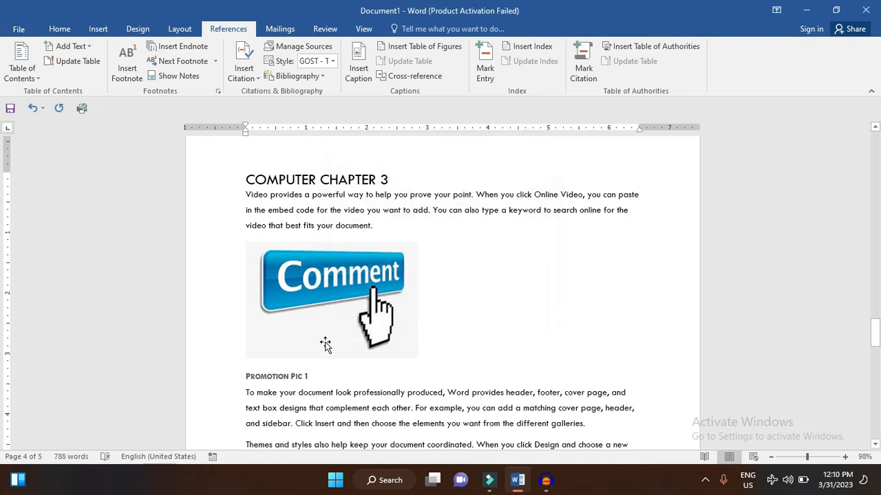
- Insert the "thanks for watching" picture from Downloads on a new line after the "Themes and styles" paragraph in Computer Chapter 1
scroll(323, 375, "down", 3)
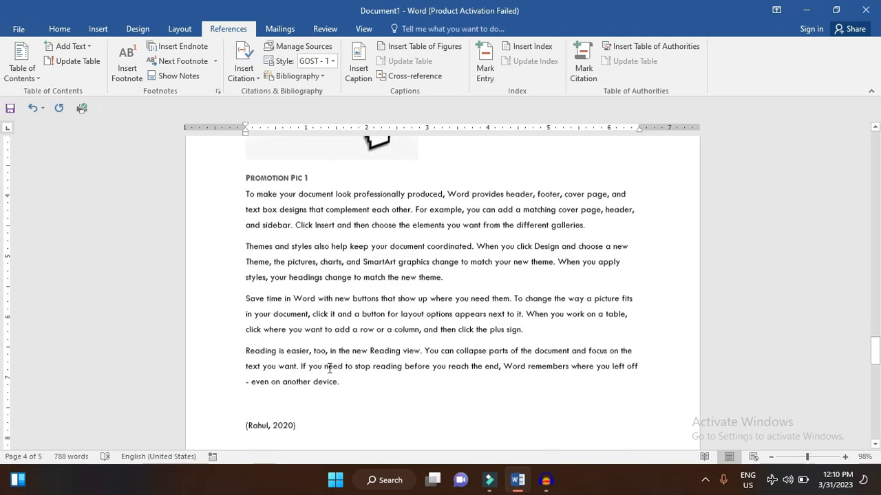
scroll(334, 396, "down", 4)
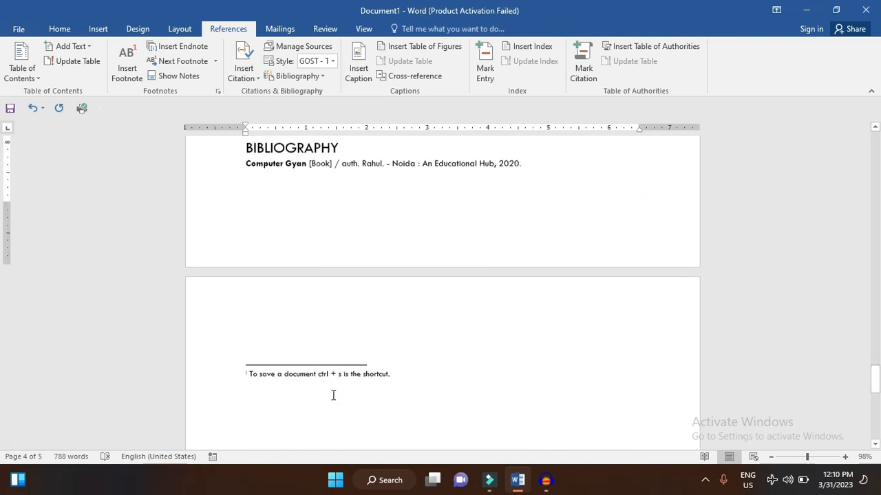
scroll(333, 396, "up", 10)
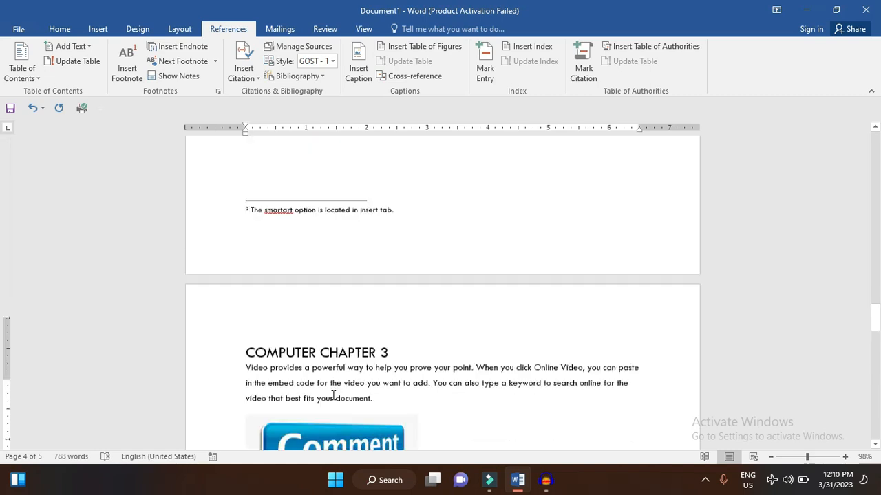
scroll(333, 396, "down", 1)
scroll(333, 395, "down", 3)
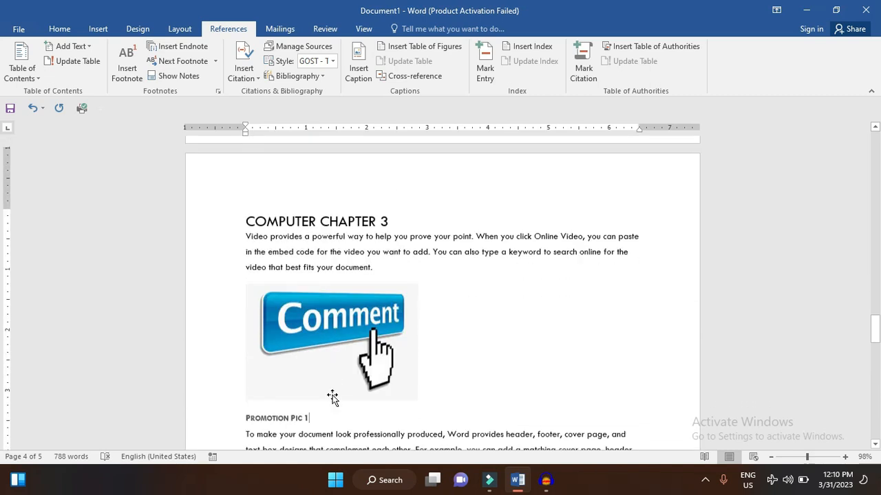
scroll(333, 397, "up", 12)
scroll(333, 397, "down", 7)
scroll(333, 397, "up", 2)
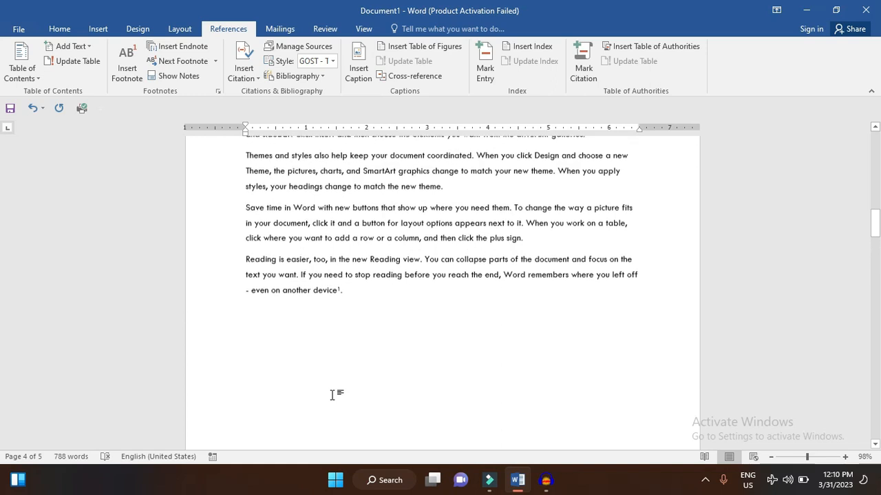
left_click(452, 187)
key("Return")
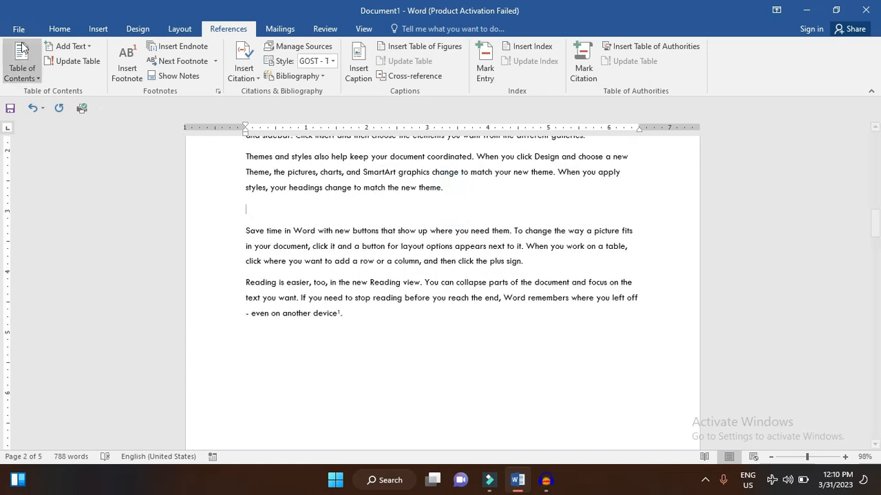
left_click(100, 29)
left_click(125, 55)
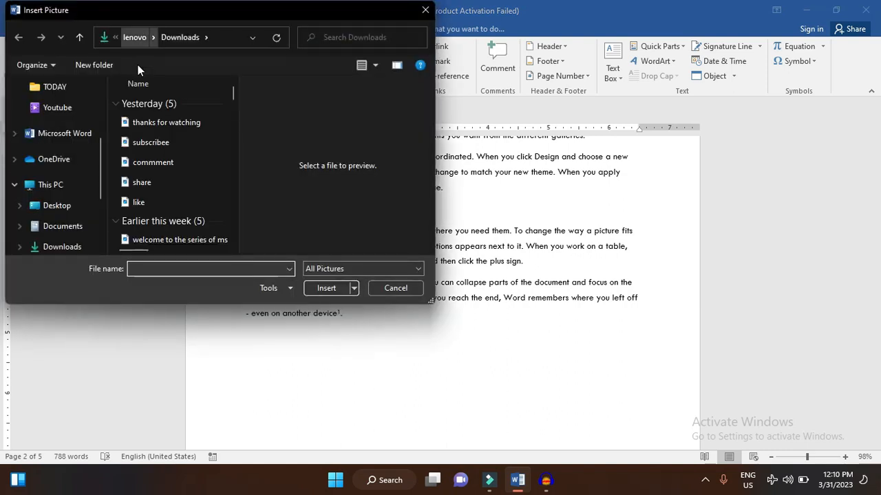
left_click(165, 122)
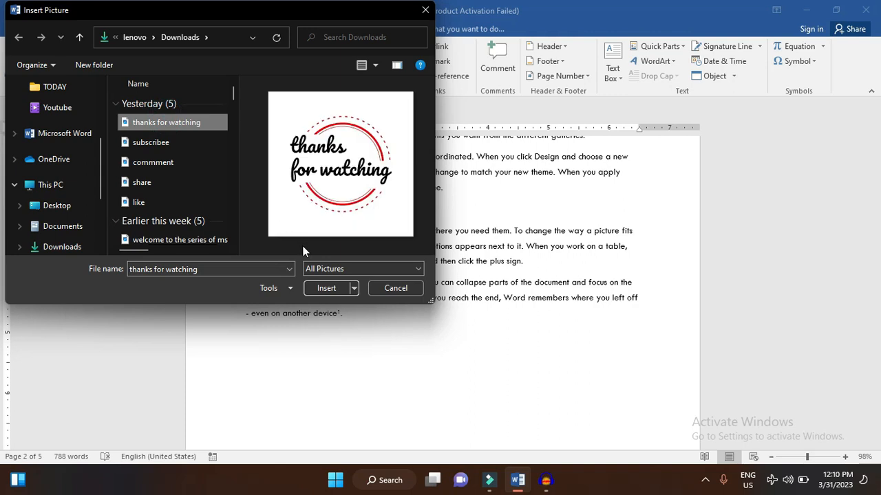
left_click(326, 289)
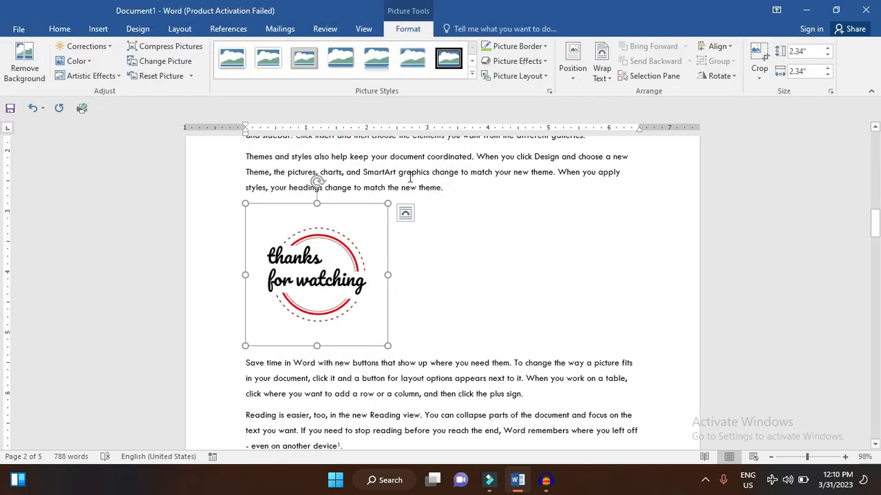
- Add a caption with the Promotion Pic label below the "thanks for watching" picture
left_click(227, 30)
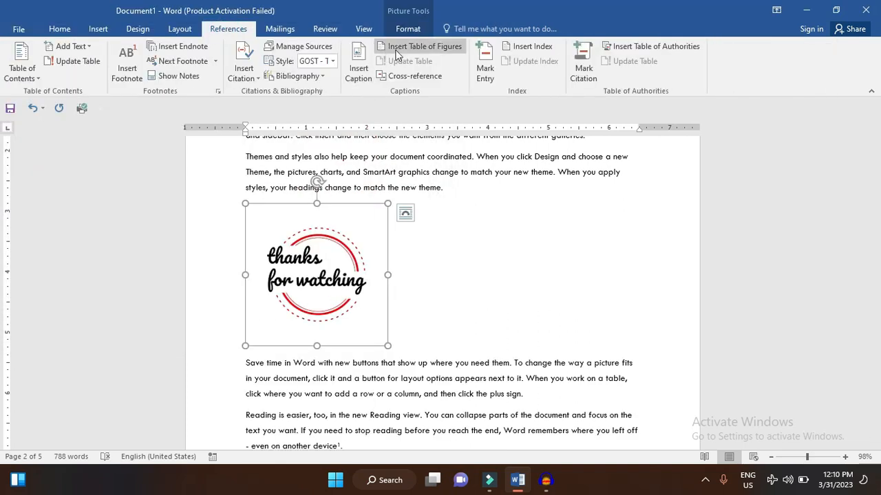
left_click(358, 69)
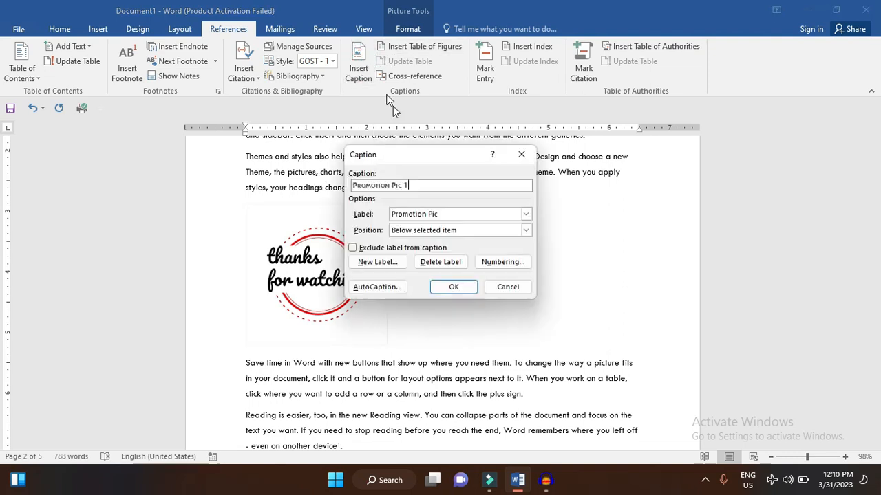
left_click(450, 289)
- Insert a table of figures for the Promotion Pic captions below the table of contents, using the Centered format
scroll(309, 337, "down", 7)
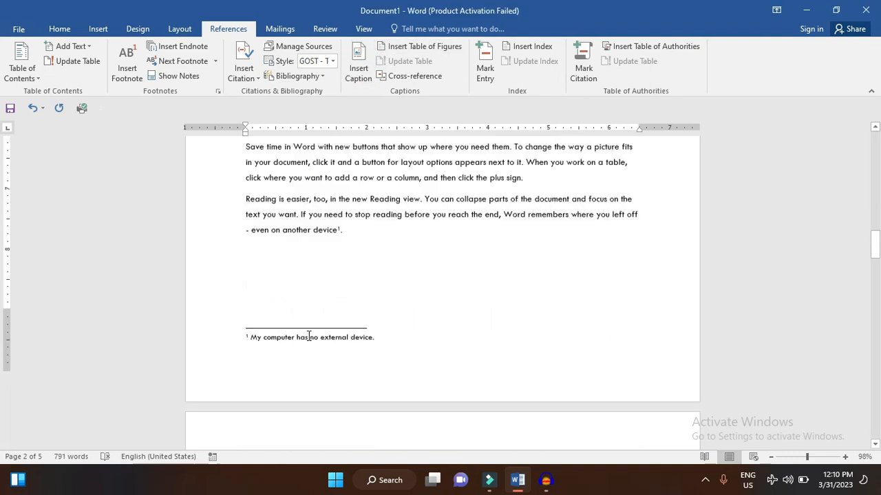
scroll(309, 336, "down", 6)
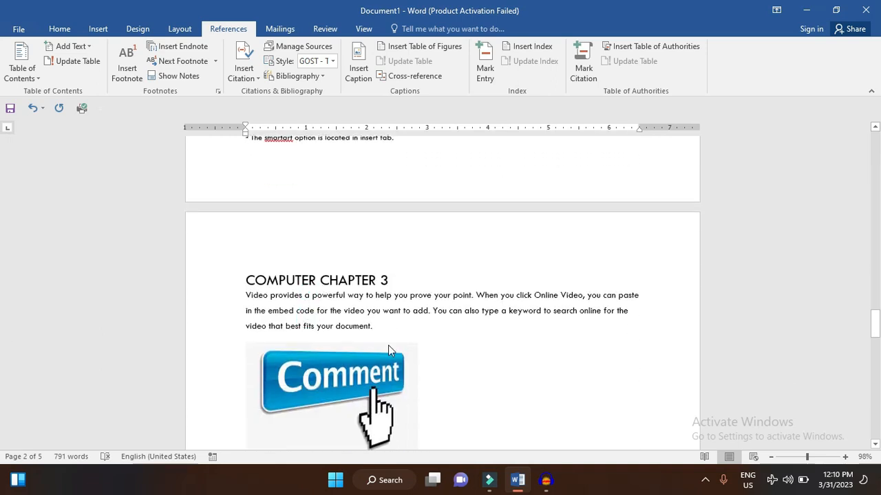
scroll(388, 345, "down", 2)
scroll(334, 384, "up", 15)
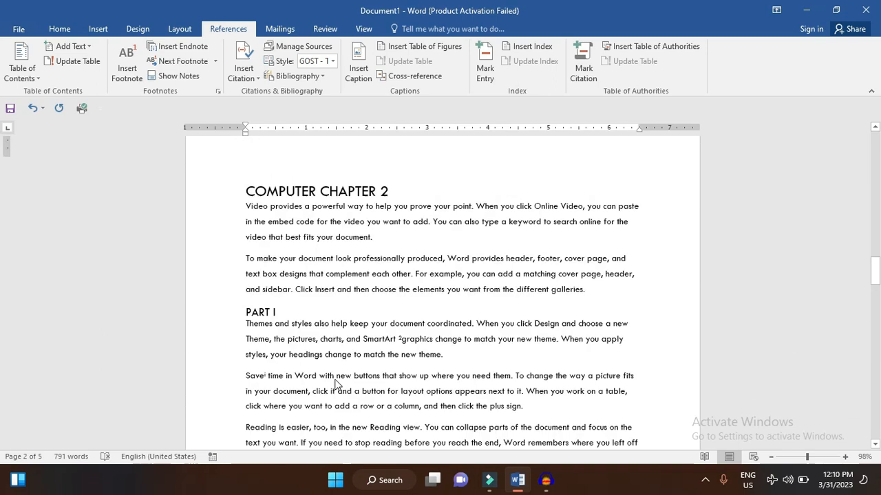
left_click(278, 363)
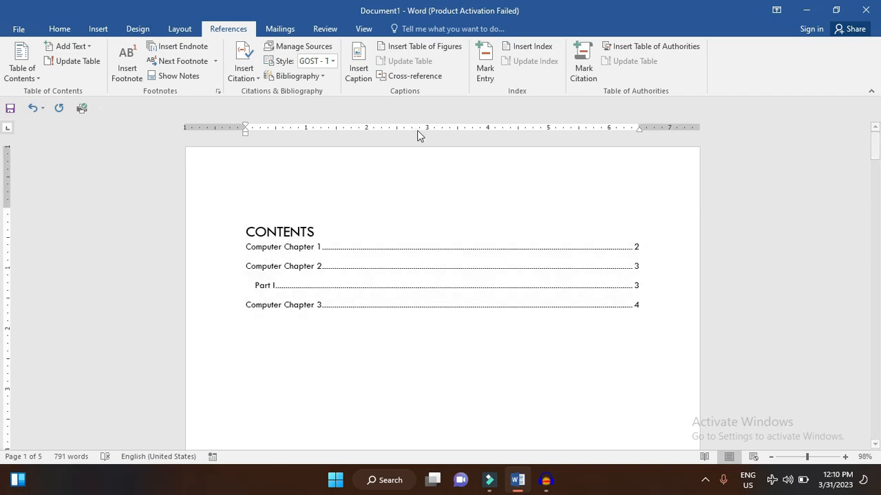
left_click(438, 48)
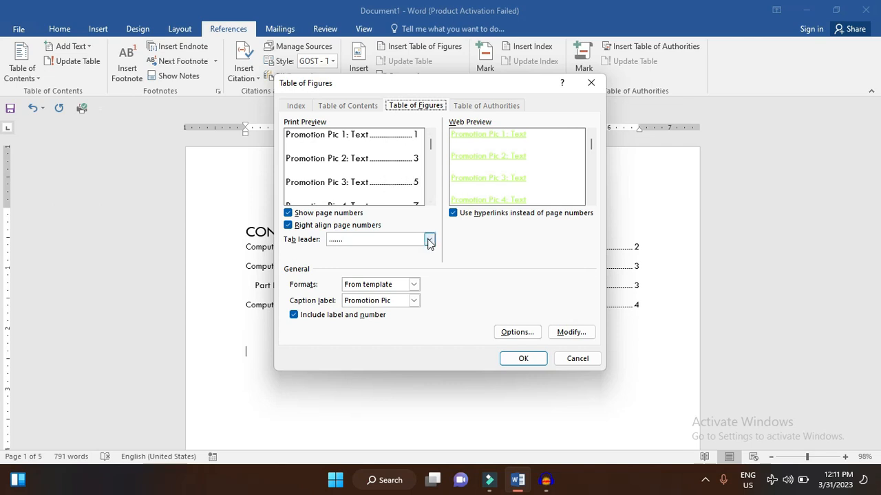
left_click(413, 284)
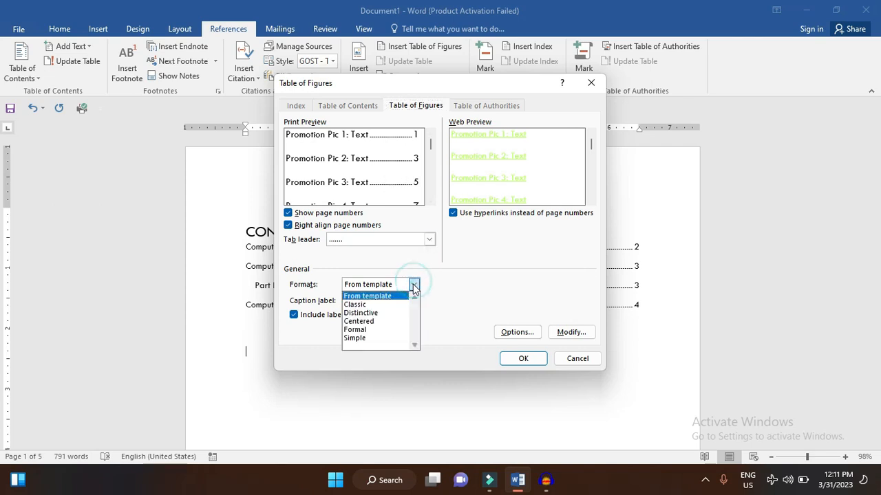
left_click(398, 305)
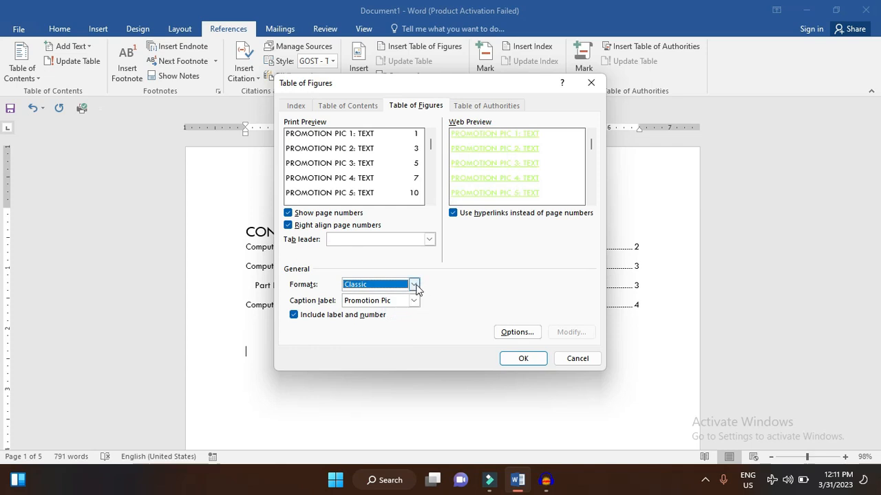
left_click(414, 284)
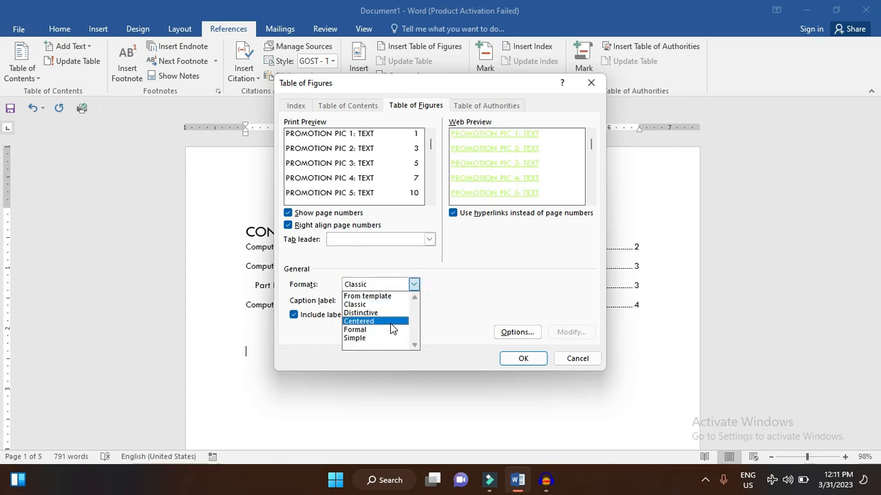
left_click(390, 321)
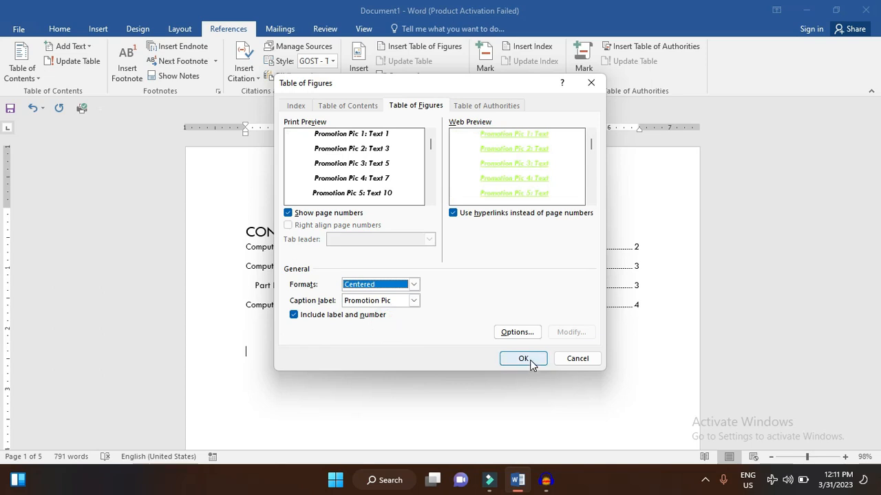
left_click(529, 362)
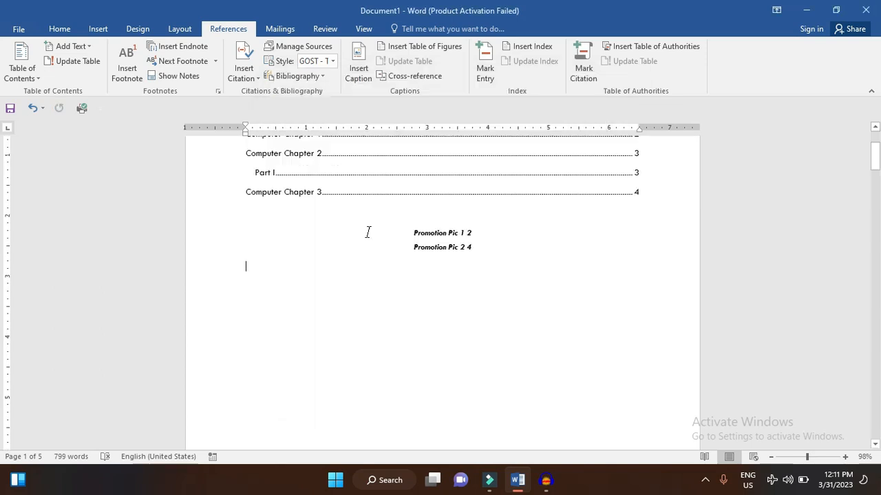
- Insert the "share" picture from Downloads on a new line after the "Themes and styles" paragraph in Computer Chapter 3
left_click(459, 253, "ctrl")
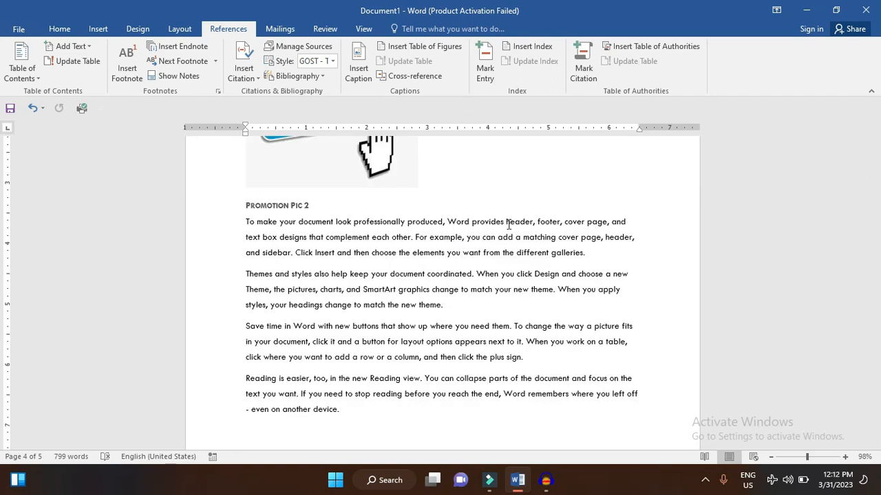
left_click(472, 303)
key("Return")
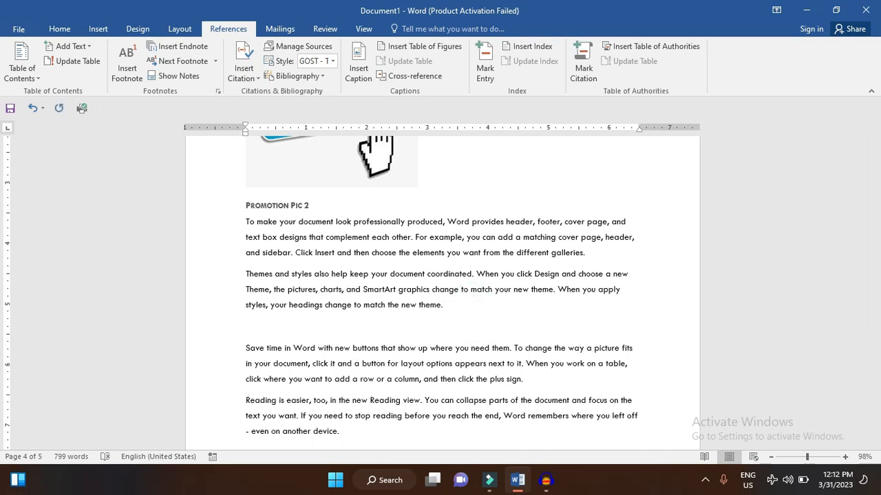
left_click(105, 33)
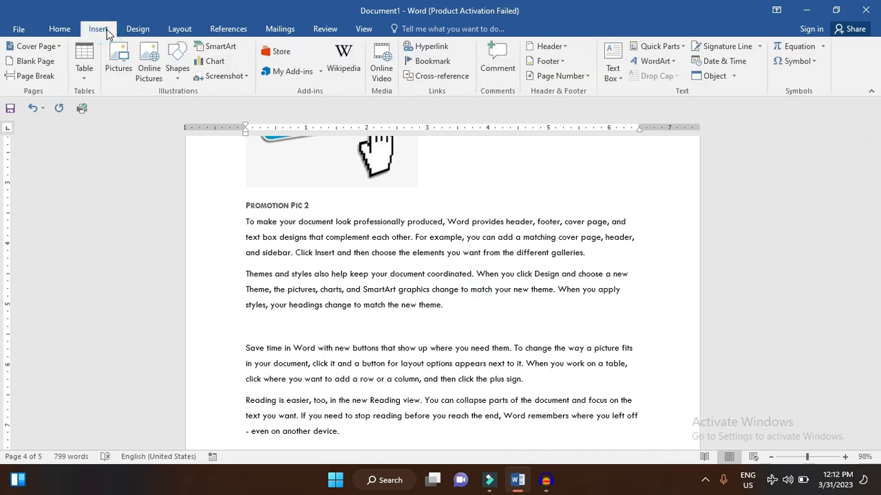
left_click(127, 58)
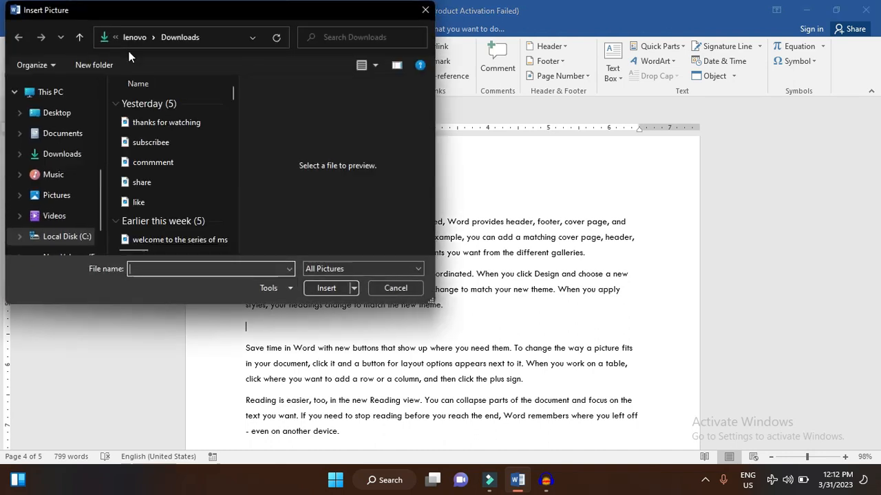
left_click(219, 188)
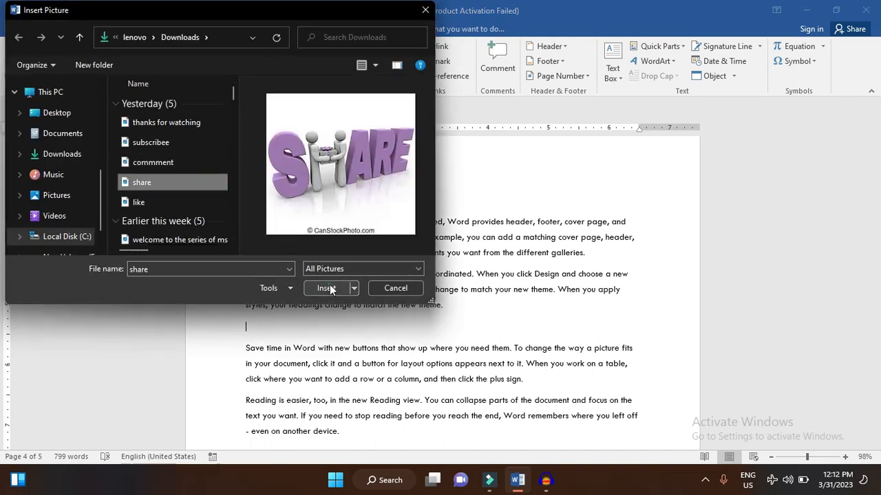
left_click(329, 286)
scroll(330, 337, "down", 2)
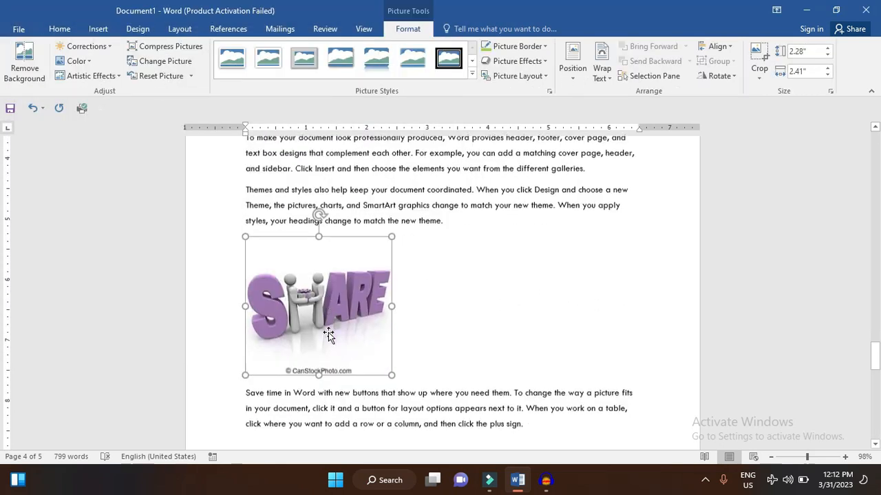
- Add a caption with the Promotion Pic label below the "share" picture
left_click_drag(228, 21, 228, 26)
left_click(229, 29)
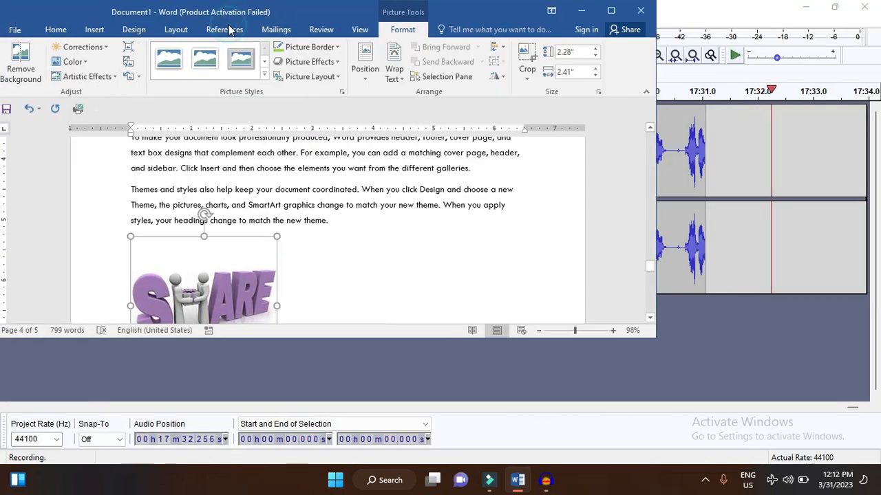
double_click(561, 11)
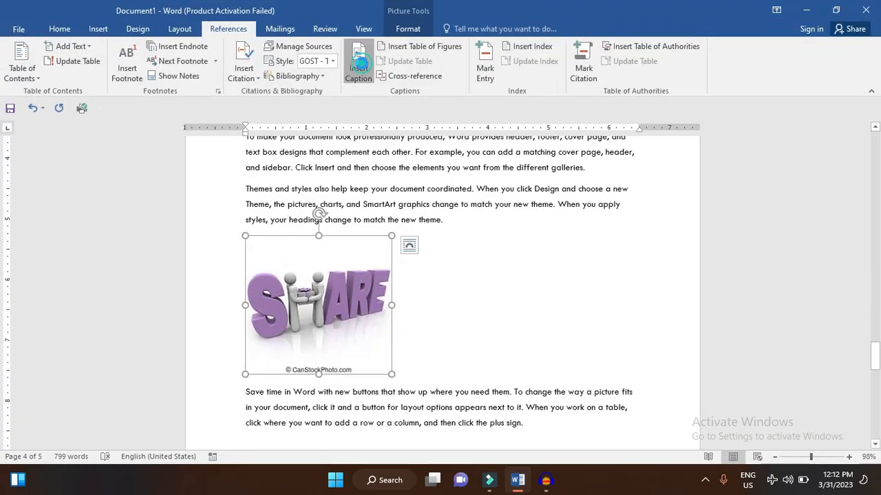
left_click(359, 69)
left_click(461, 286)
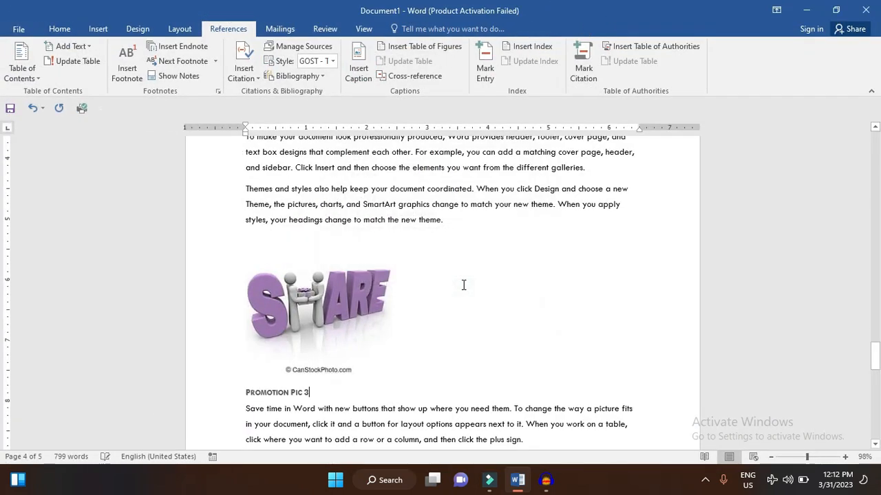
- Update the entire table of figures and follow its Promotion Pic 3 entry to the captioned picture
scroll(312, 355, "up", 20)
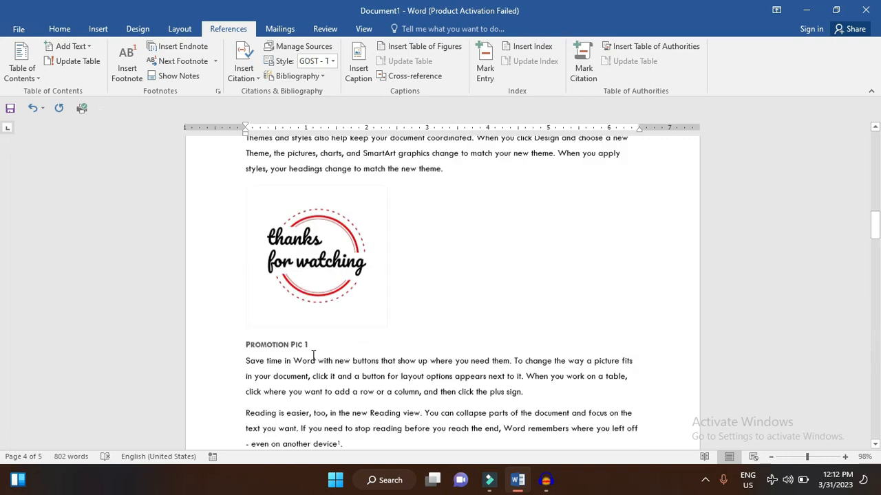
left_click(442, 358)
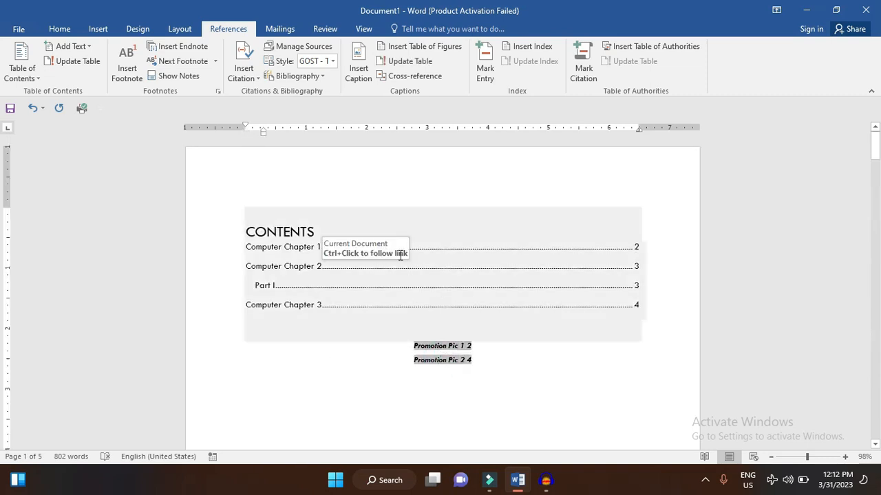
left_click(404, 65)
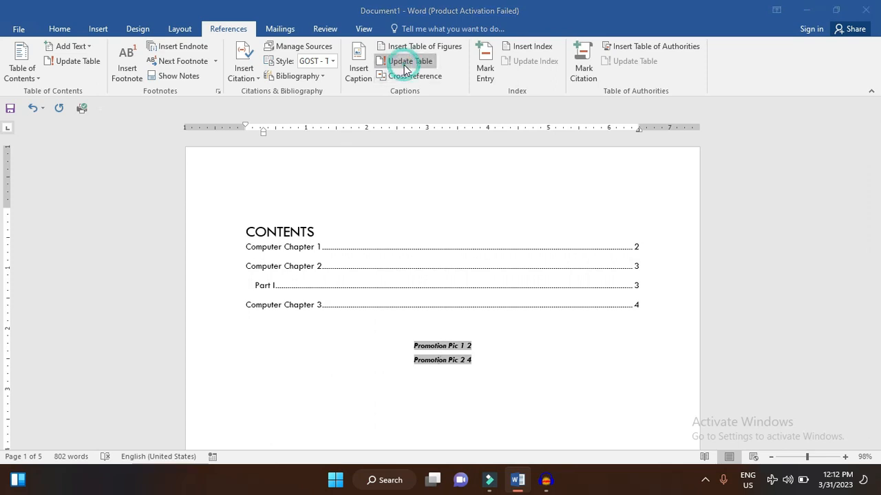
left_click(424, 236)
left_click(446, 255)
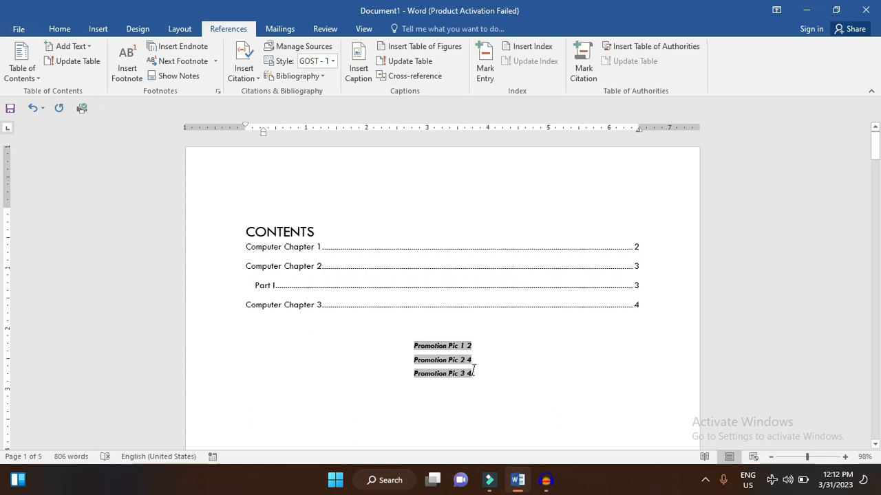
left_click(463, 372, "ctrl")
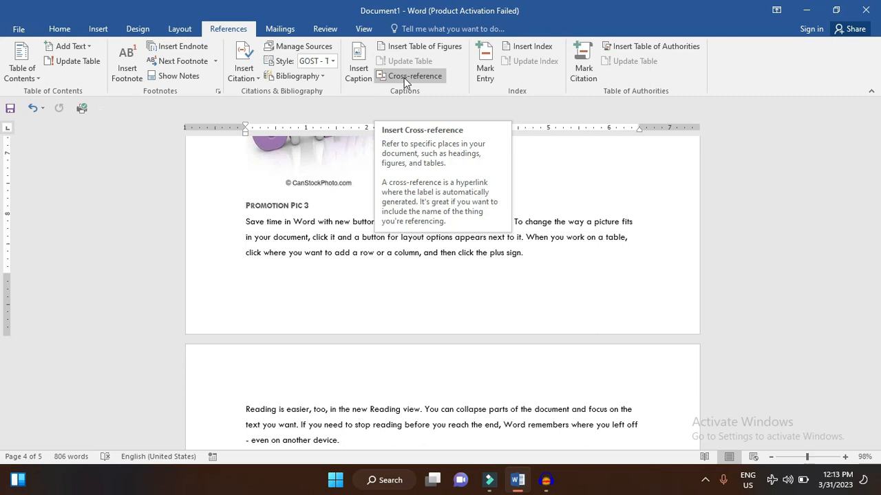
- Bookmark the text "video that best fits your document." in the first paragraph of Computer Chapter 1 as "my_b"
scroll(373, 234, "up", 15)
scroll(373, 235, "up", 10)
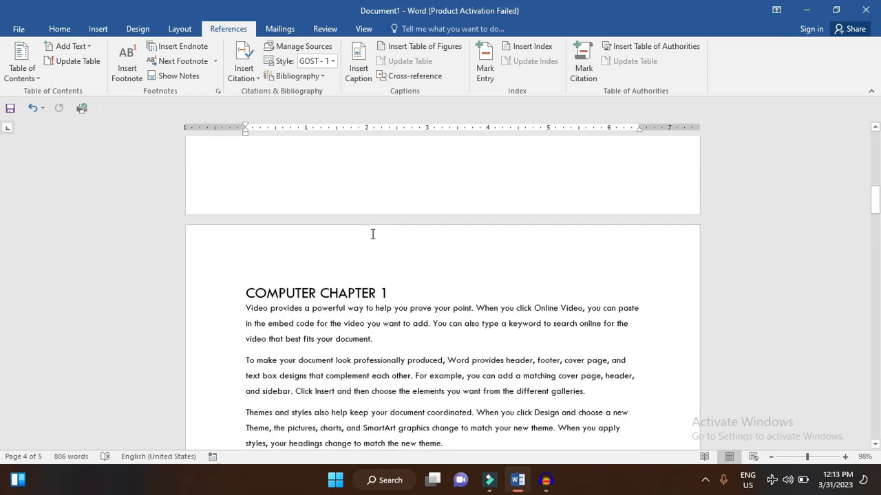
scroll(380, 267, "down", 3)
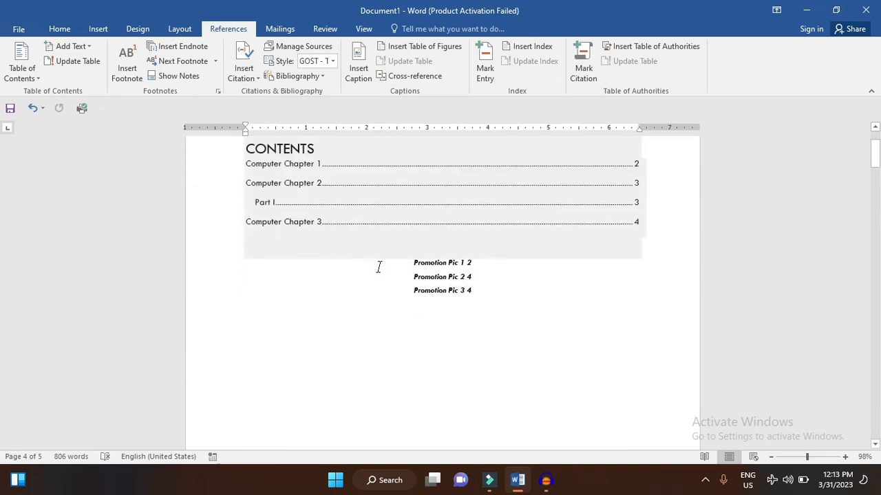
left_click(303, 276)
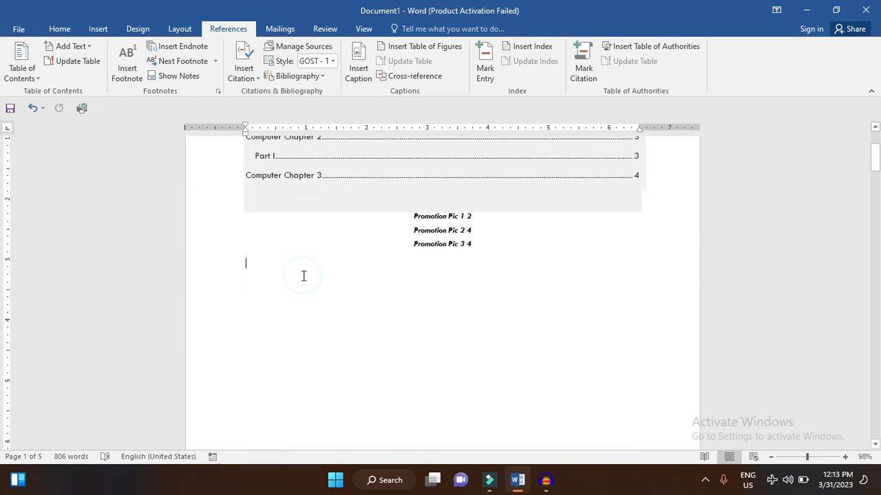
scroll(304, 276, "down", 8)
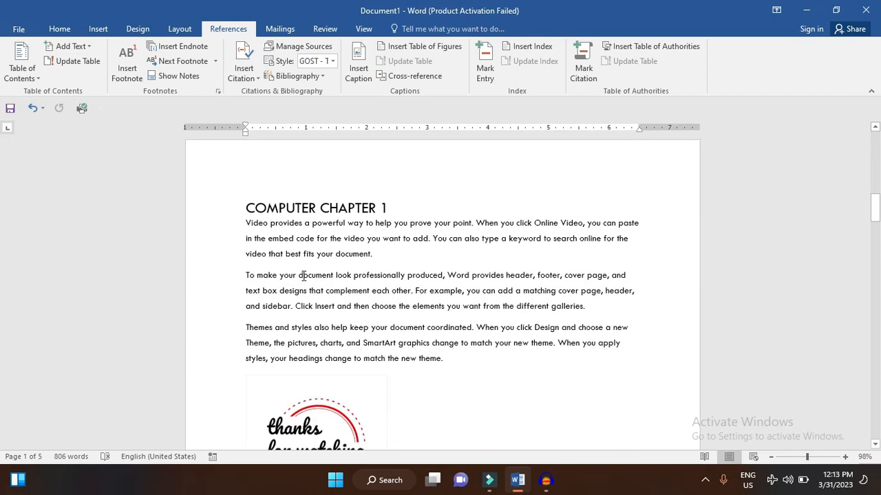
left_click(375, 253)
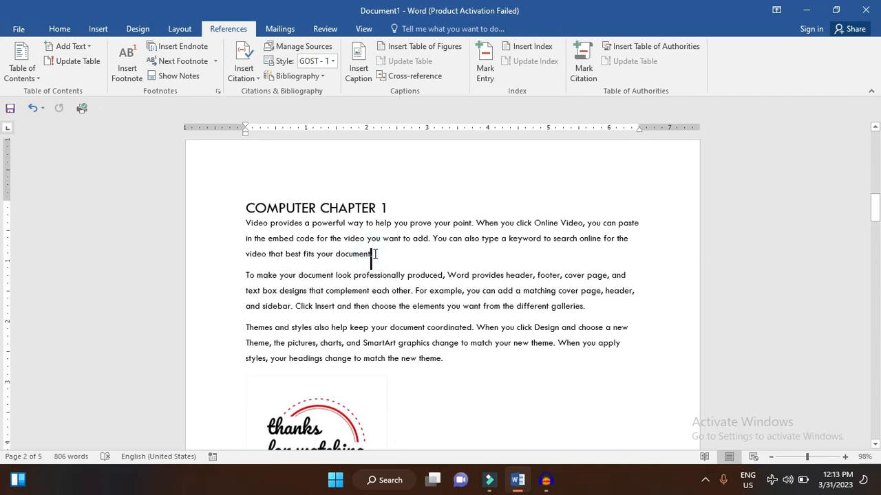
key("ctrl+shift+Left")
key("ctrl+shift+Left")
key("ctrl+shift+Left")
key("ctrl+shift+Left")
key("ctrl+shift+Left")
key("ctrl+shift+Left")
key("ctrl+shift+Left")
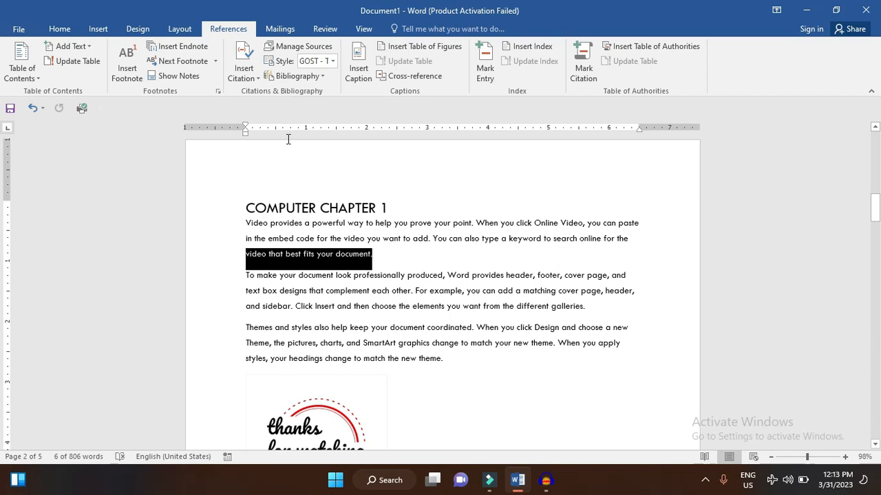
left_click(108, 33)
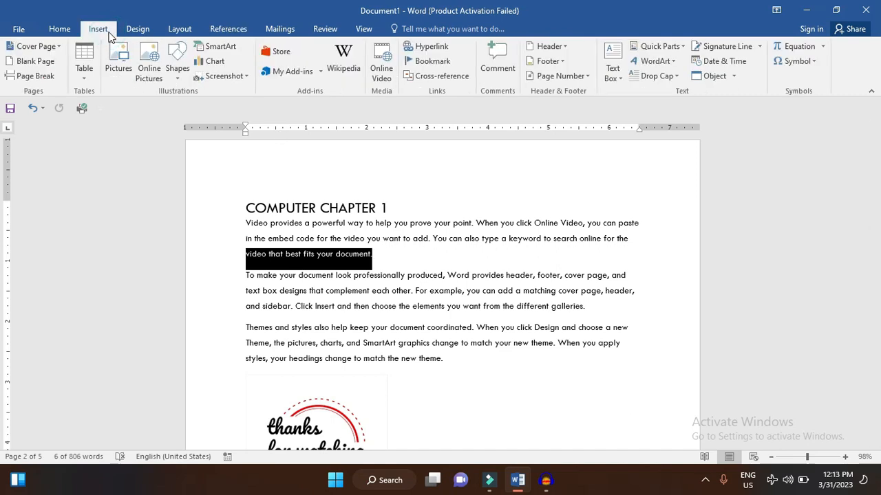
left_click(427, 62)
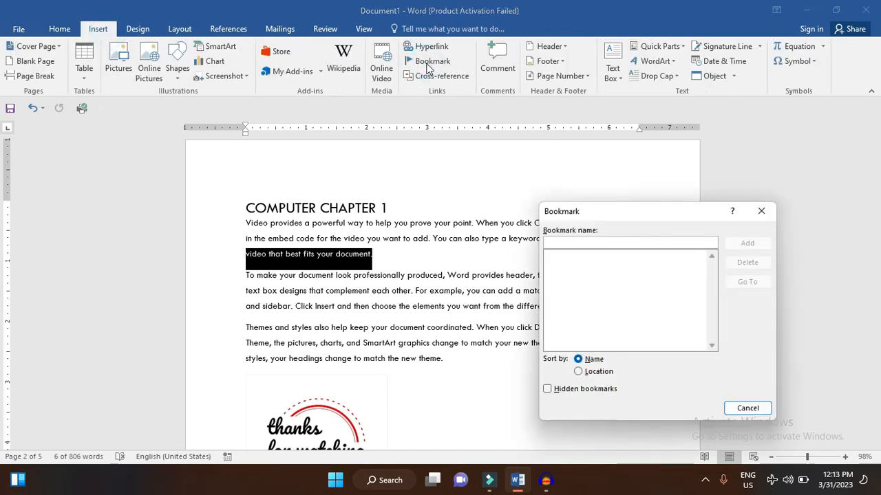
type("my_b")
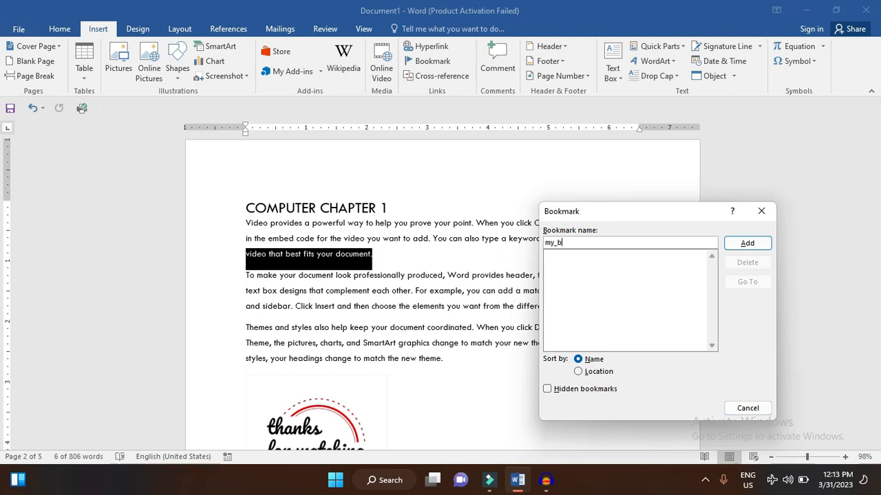
left_click(746, 245)
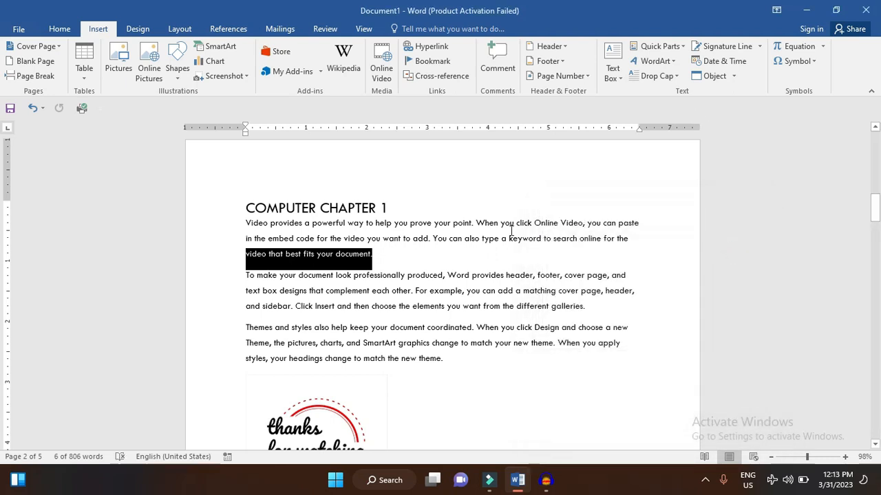
scroll(511, 230, "down", 10)
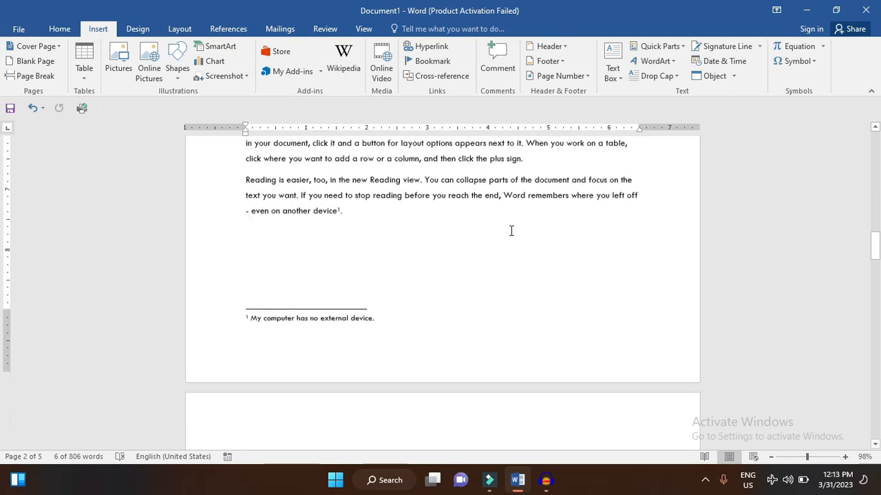
- Insert the built-in Calendar 1 quick table on the empty line after the last paragraph of Computer Chapter 1
scroll(511, 231, "down", 1)
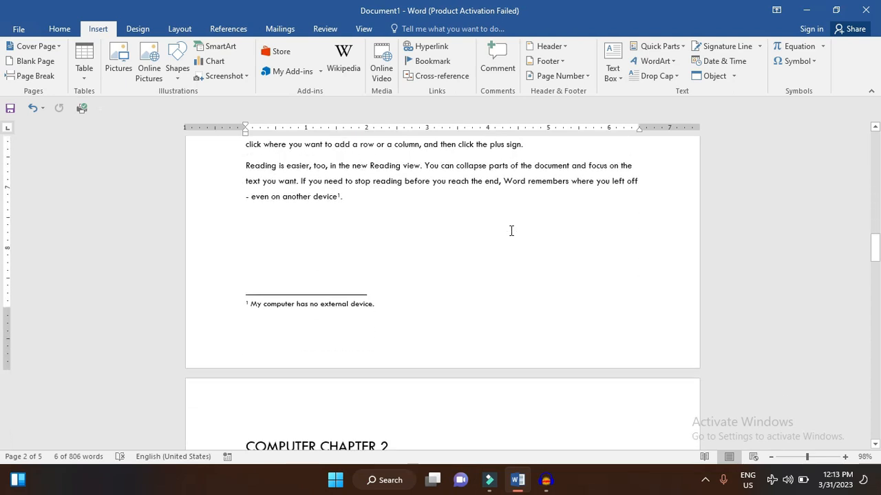
left_click(279, 224)
left_click(77, 66)
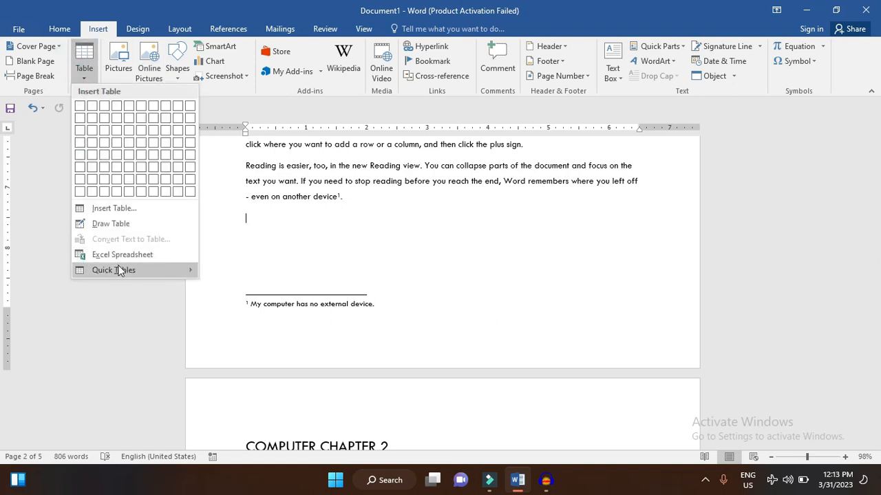
mouse_move(119, 269)
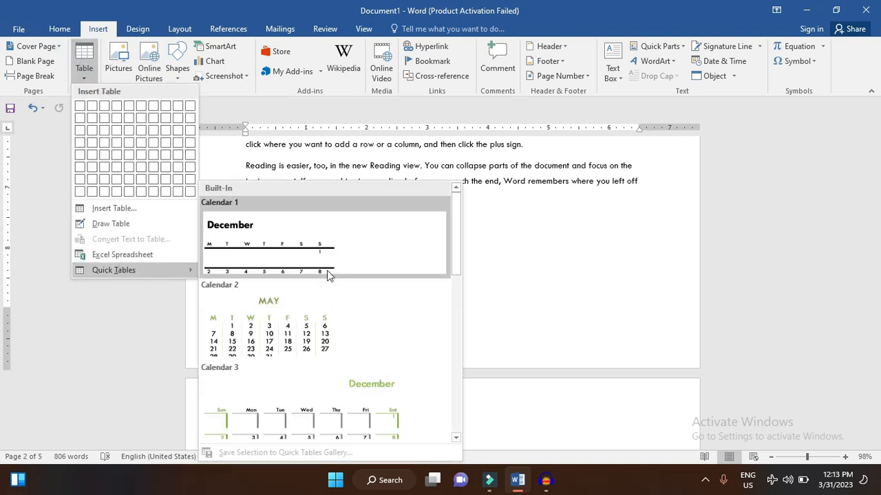
left_click(326, 271)
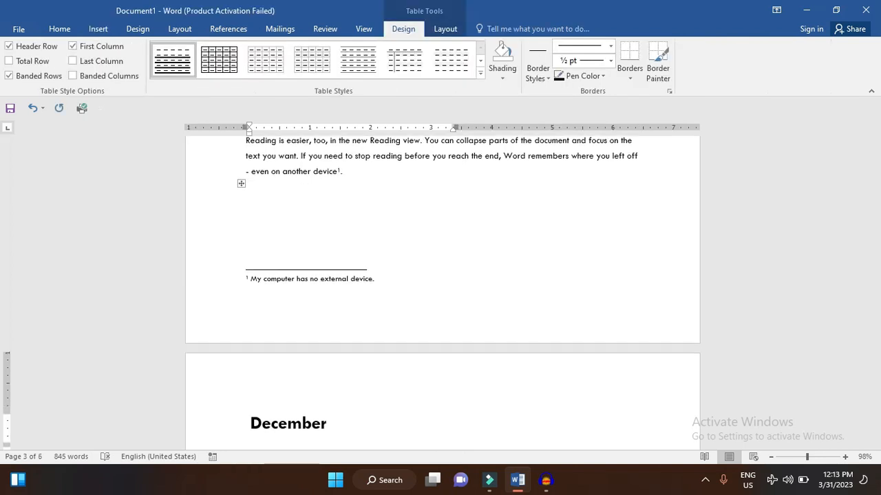
- Add a caption with the Table label to the December calendar table
scroll(325, 266, "down", 3)
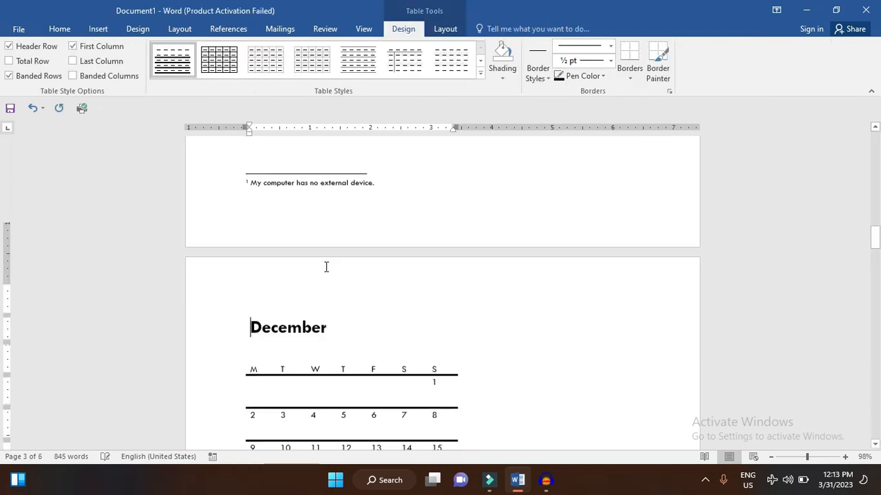
left_click(228, 29)
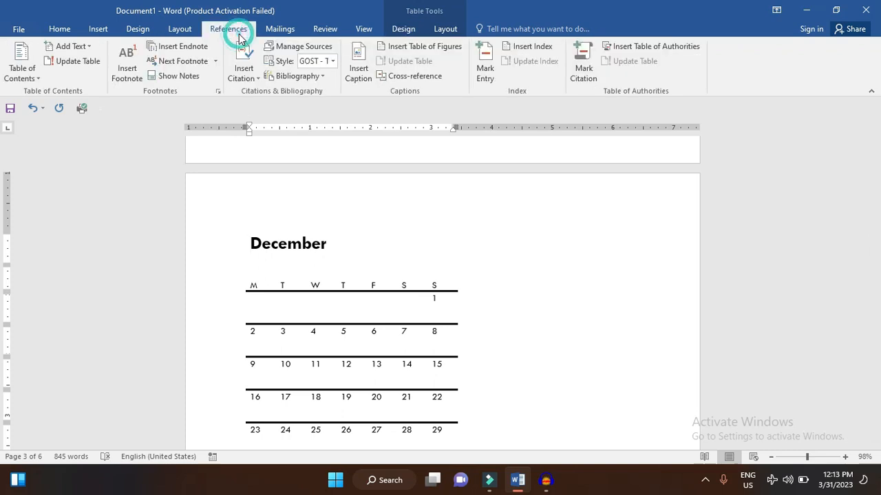
left_click(369, 65)
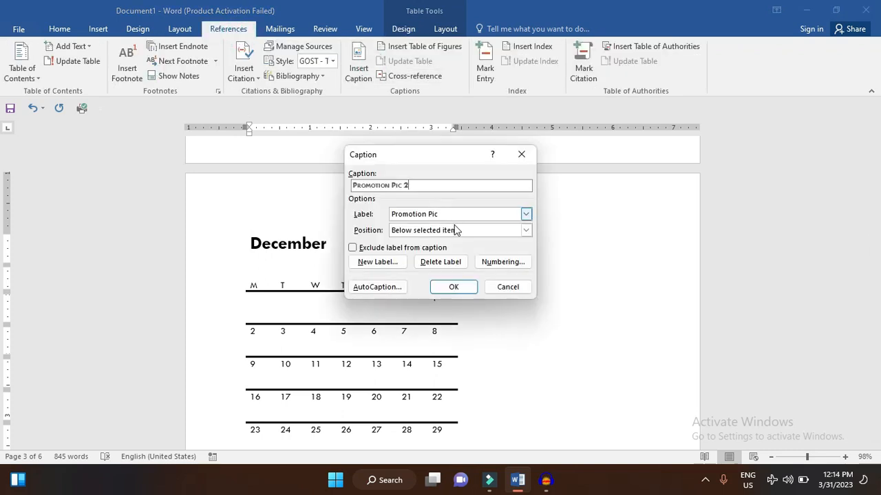
left_click(459, 219)
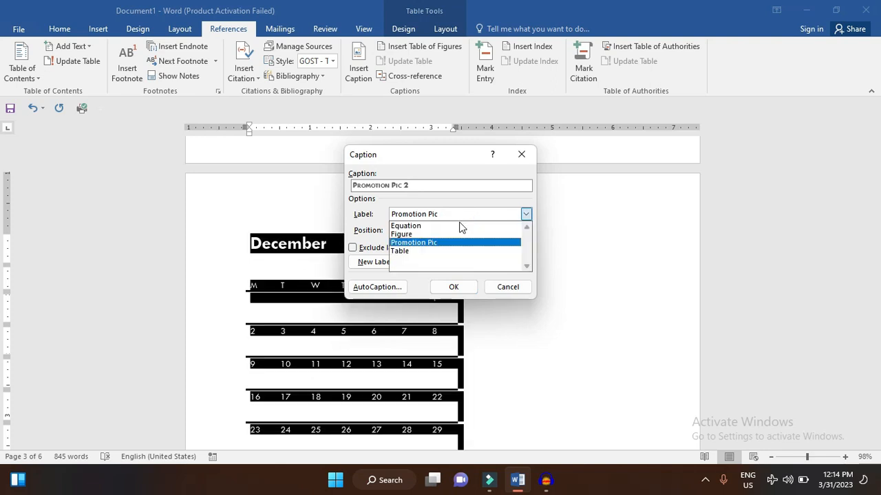
left_click(445, 250)
left_click(453, 287)
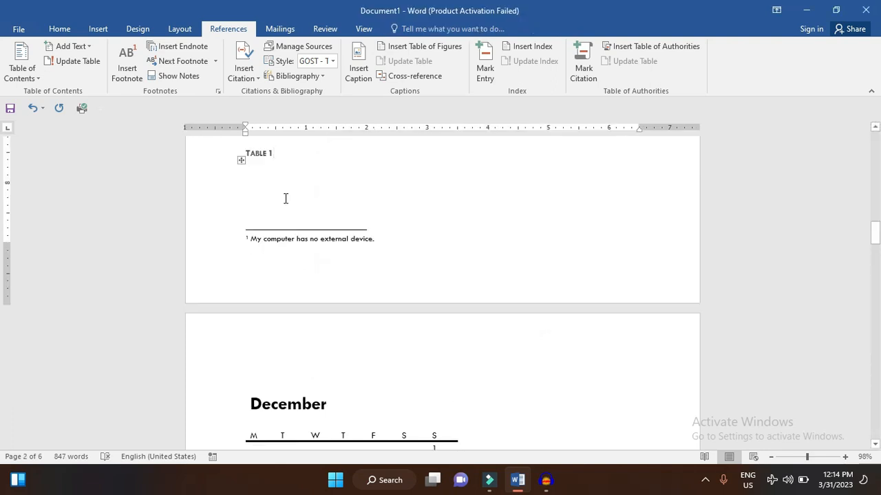
- Add blank lines before the calendar's caption to push it onto the following page with the table
key("Return")
key("Return")
key("Return")
key("Return")
key("Return")
key("Return")
key("Return")
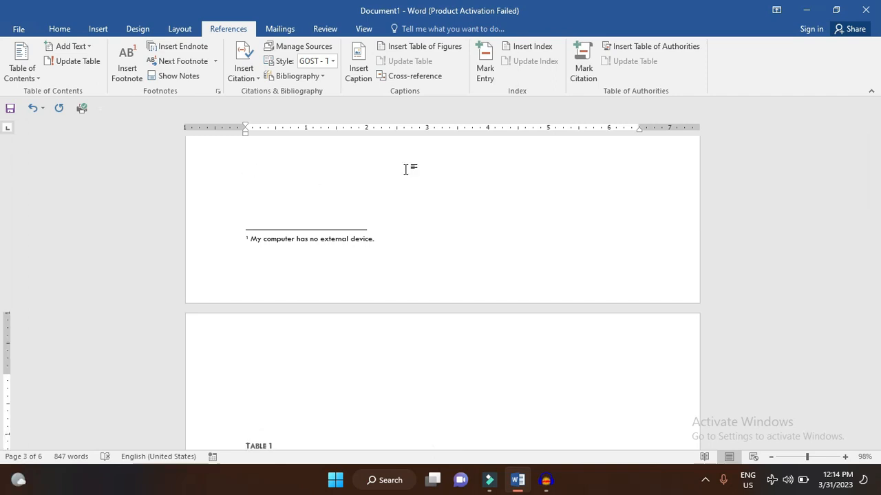
- Enter the title "CROSS REFERENCE" on the line below the table of figures on the first page
scroll(408, 169, "up", 20)
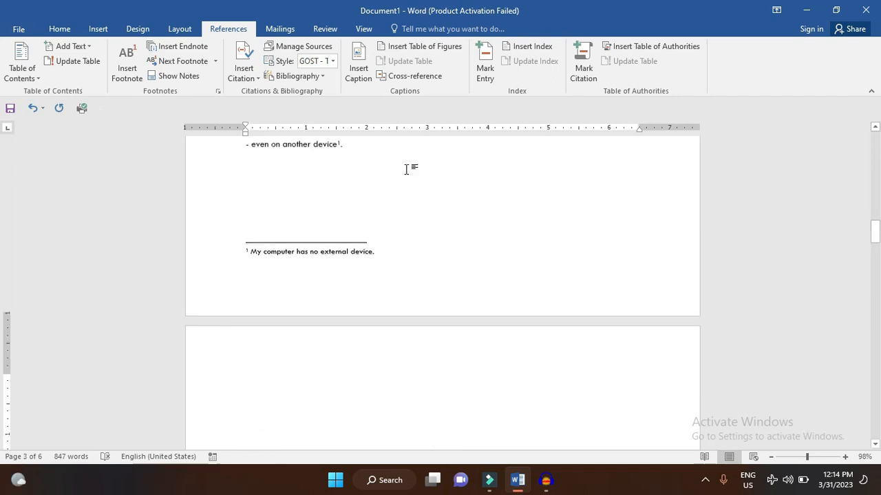
left_click(258, 407)
key("Caps_Lock")
type("CROO")
type("S")
type(" REFERENC")
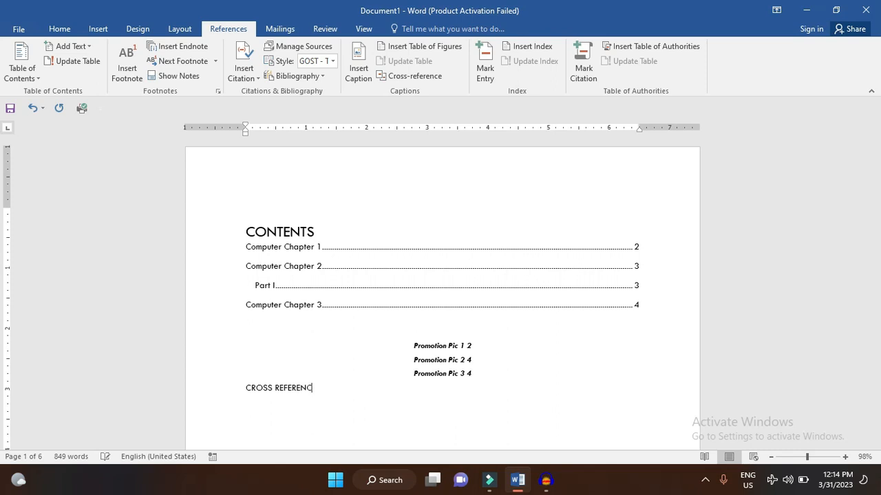
- Make the "CROSS REFERENCE" title bold, underlined and centred, and enlarge its font by several sizes
key("ctrl+shift+Left")
key("ctrl+shift+Left")
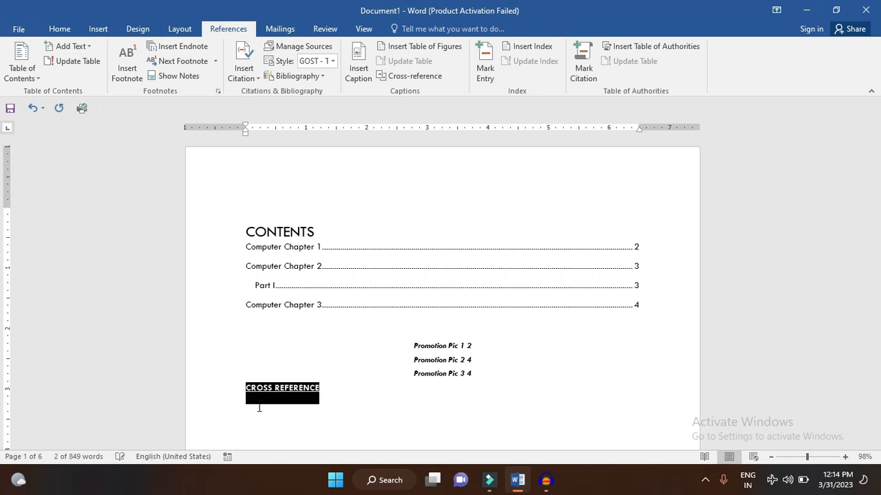
key("ctrl+e")
key("ctrl+shift+period")
key("ctrl+shift+period")
key("ctrl+shift+period")
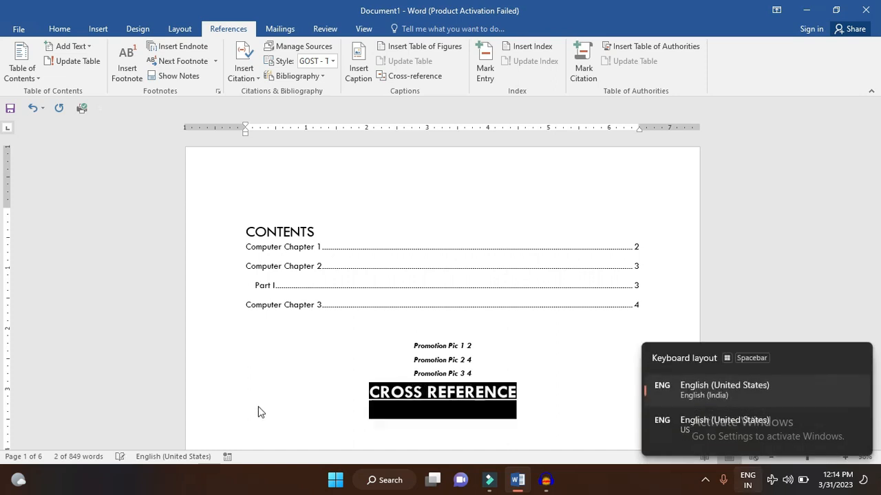
key("ctrl+shift+period")
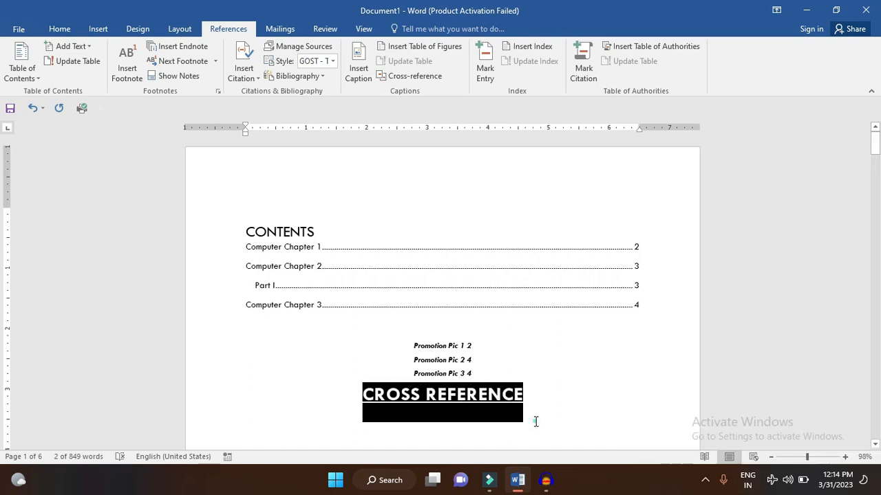
- Add the subheading "HEADINGS OF THE DOCUMENT" on a new line below the "CROSS REFERENCE" title
key("Right")
key("Return")
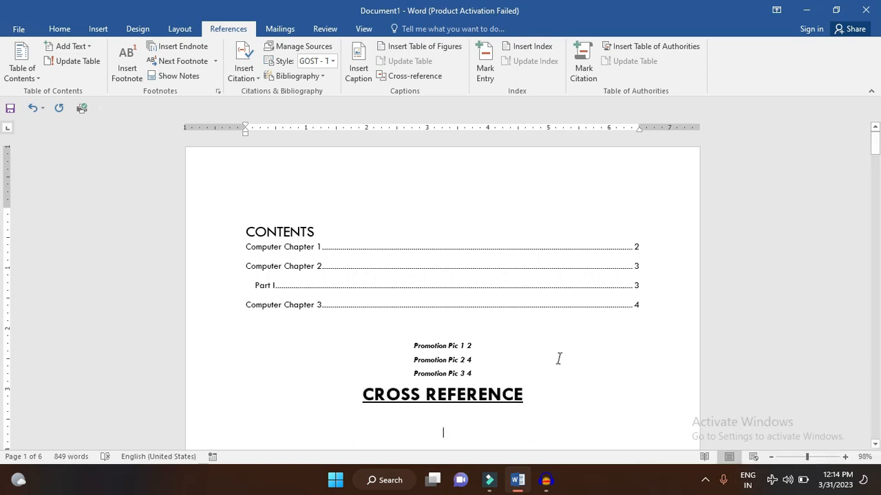
scroll(559, 358, "down", 4)
type("H")
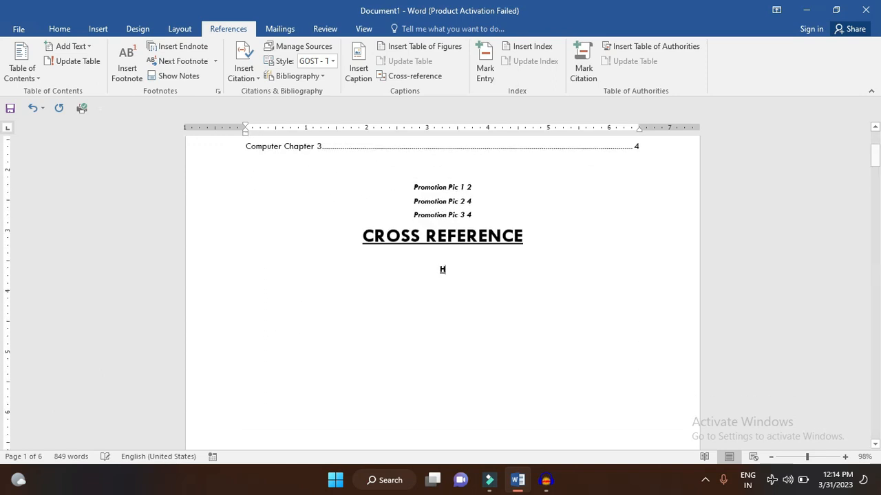
type("EADINGS ")
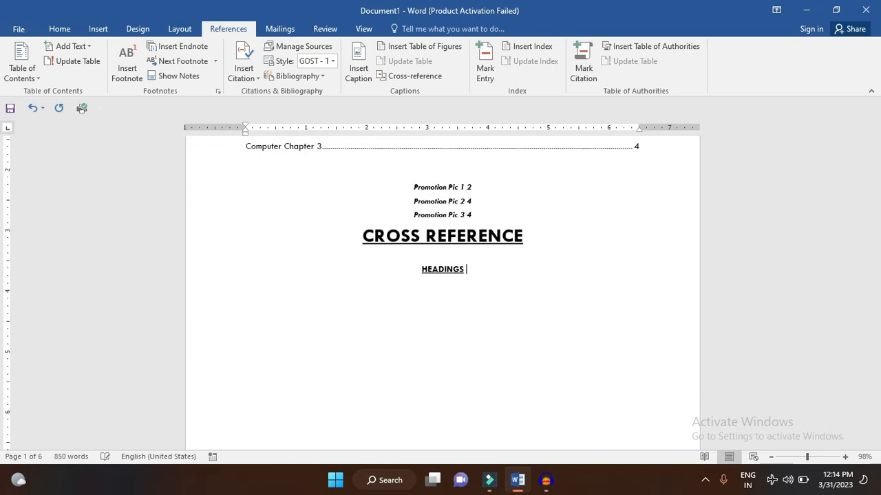
type("OF THE DOCUMENT")
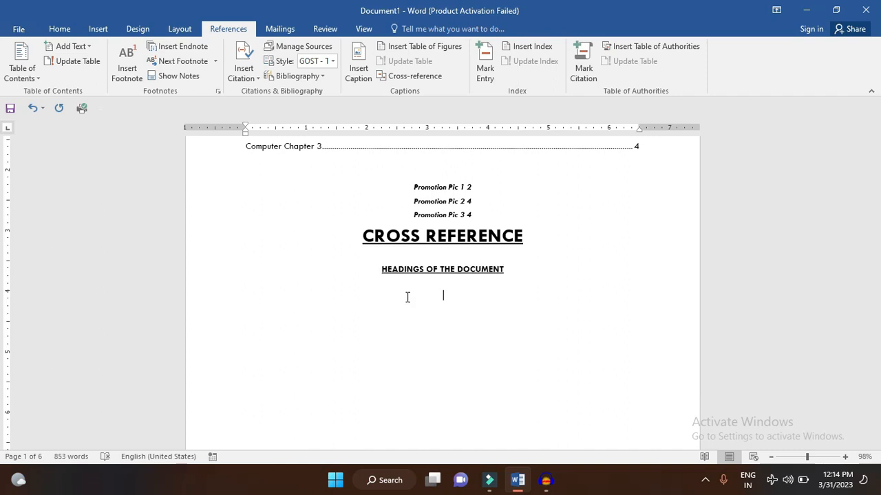
- Insert heading-text cross-references to Computer Chapter 1, Computer Chapter 2 and Computer Chapter 3 below the headings subheading
left_click(400, 82)
left_click(433, 208)
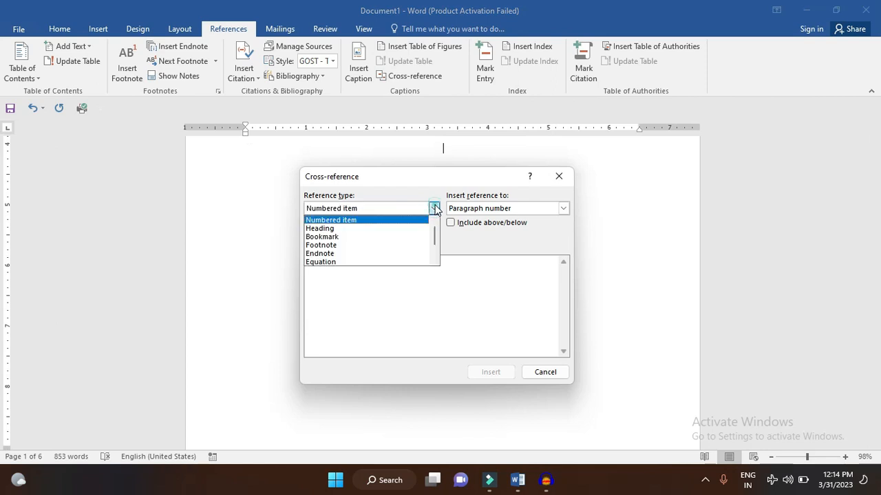
left_click(406, 229)
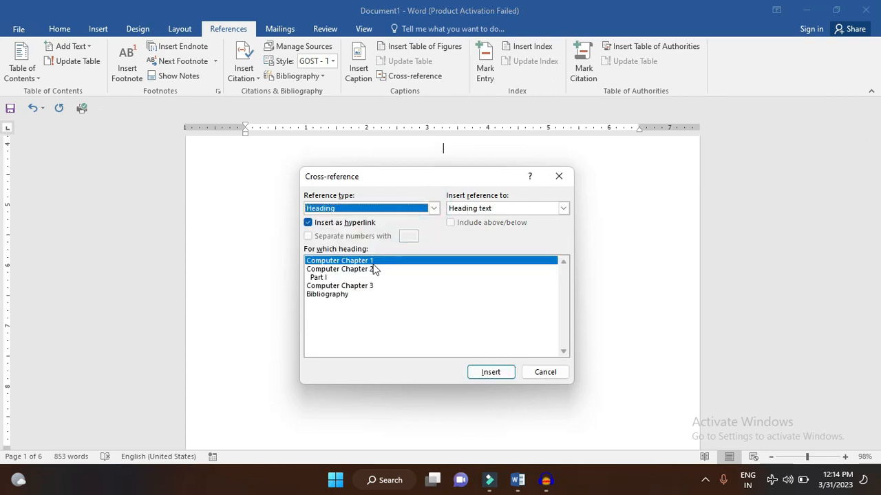
left_click(501, 373)
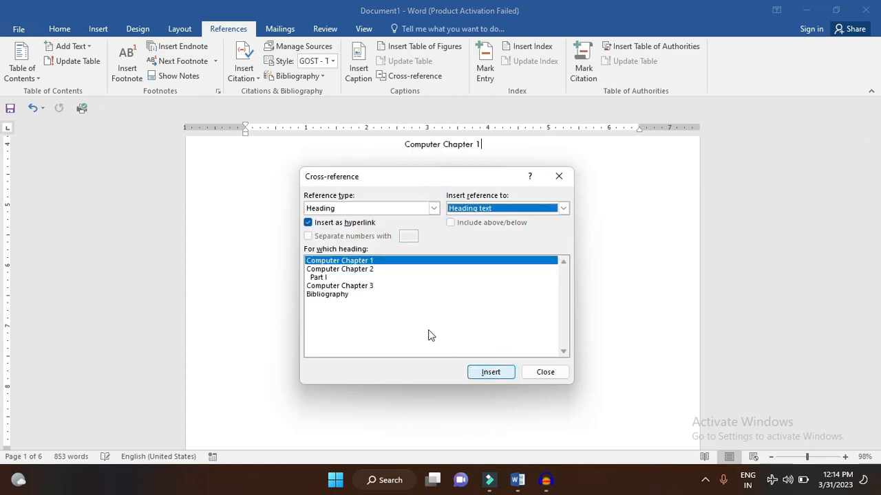
left_click(388, 270)
left_click(491, 372)
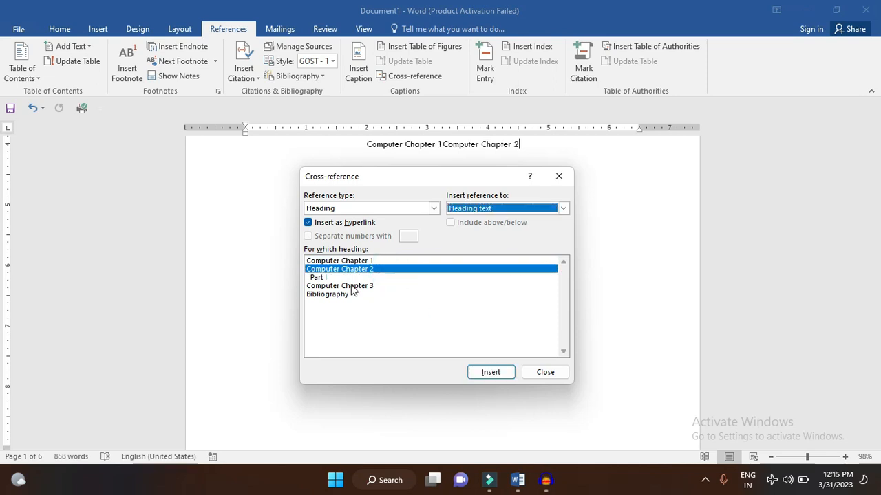
left_click(353, 286)
left_click(492, 373)
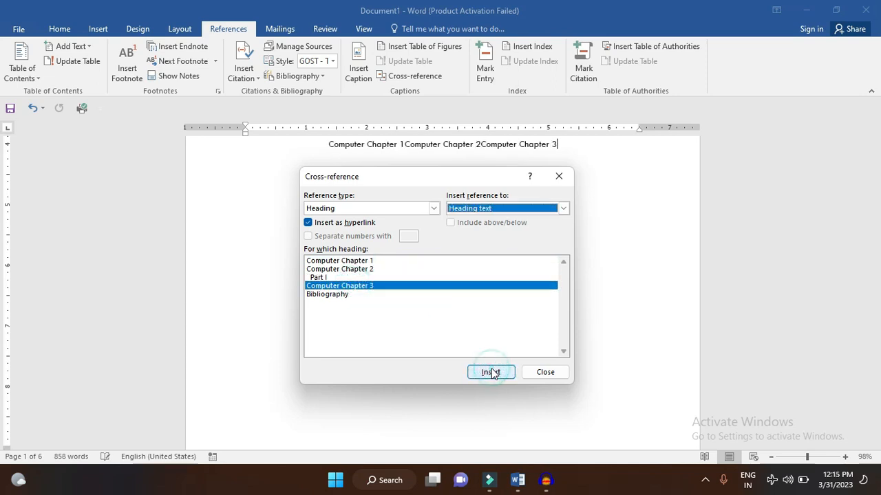
left_click(543, 372)
- Put each of the three chapter cross-references on its own line
left_click(404, 144)
key("Return")
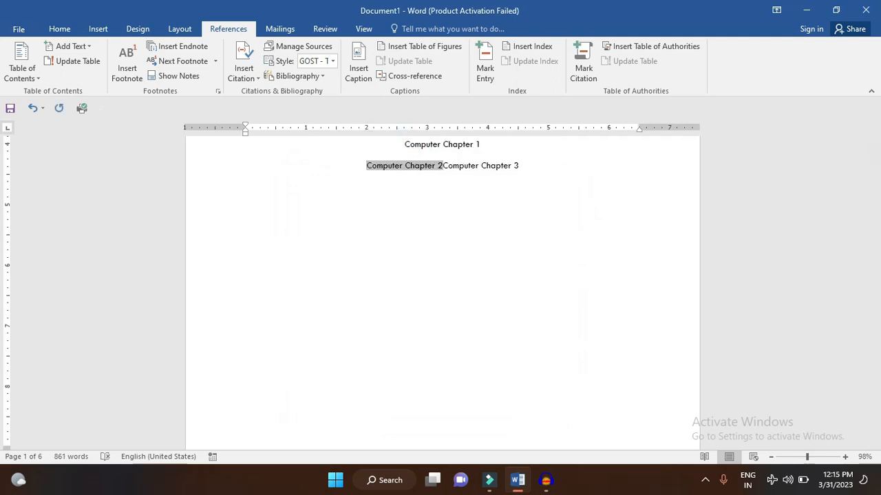
left_click(445, 165)
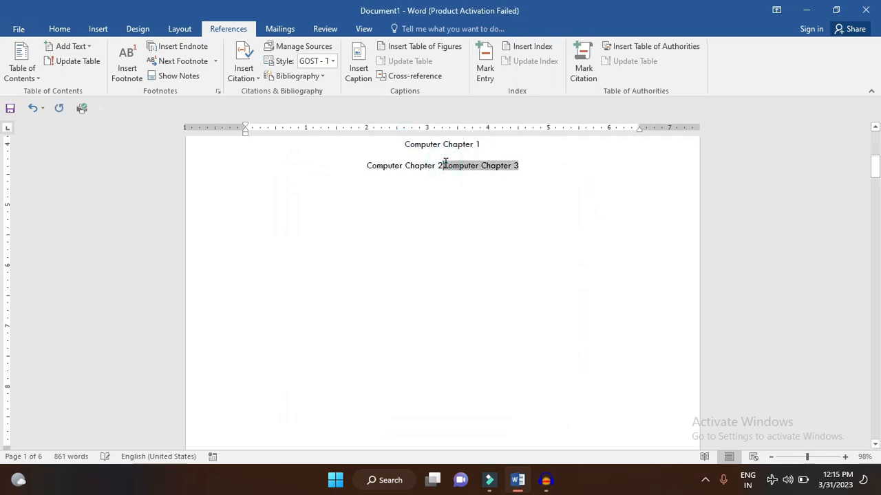
key("Return")
- Add the subheading "NOTES ON THE DOCUMENT" on a new line below the Computer Chapter 3 cross-reference
left_click(490, 184)
key("Return")
type("NOTES ON THE DOCUMENT")
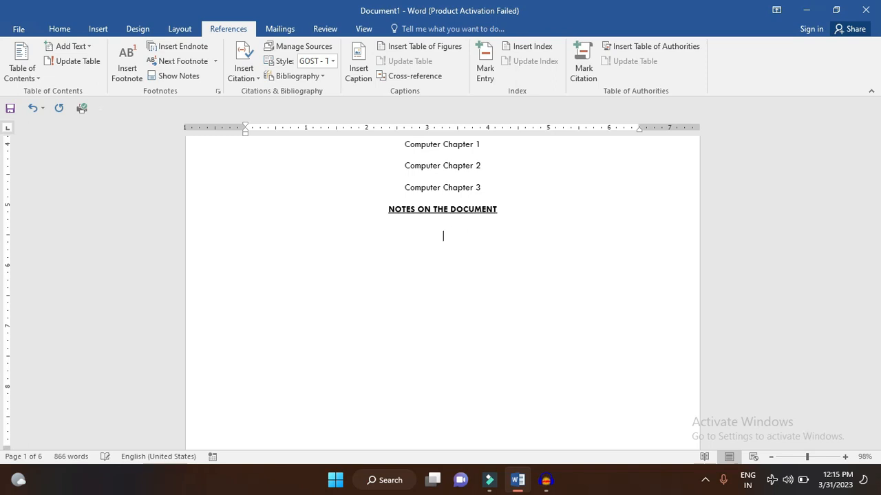
- Insert footnote-number cross-references to the external device footnote and the smartart footnote below the notes subheading
left_click(405, 74)
left_click(397, 210)
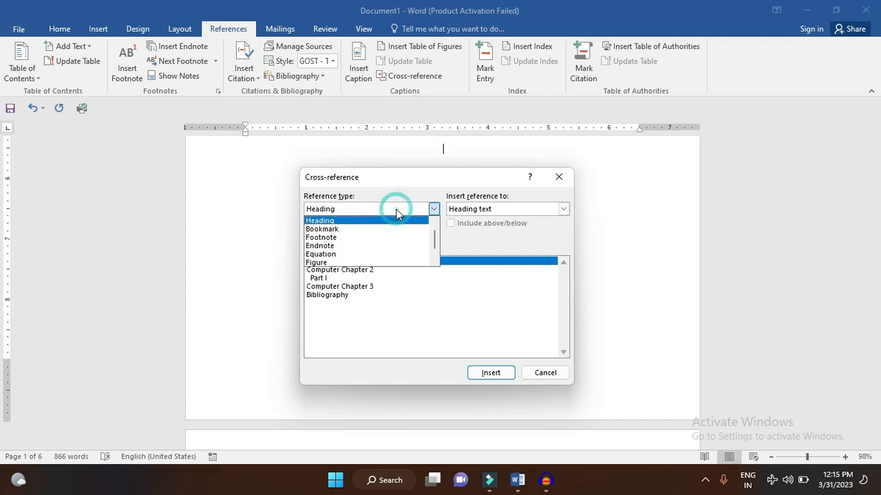
left_click(374, 241)
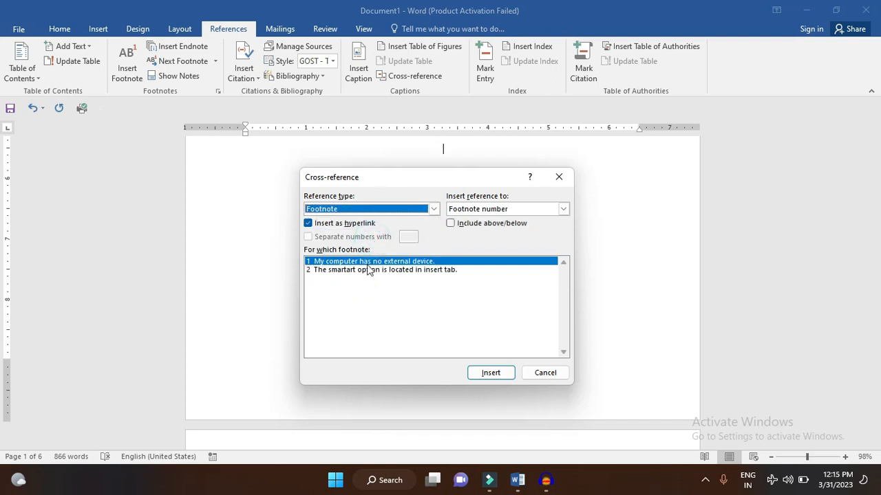
left_click(489, 373)
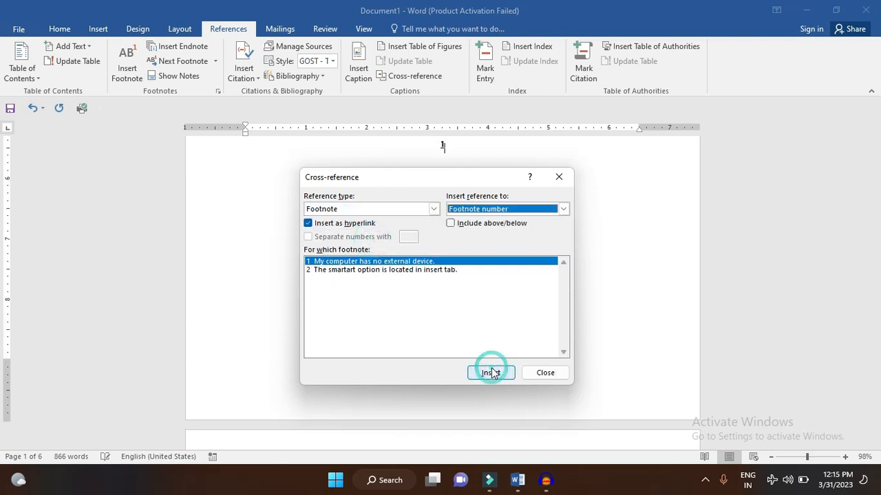
left_click(438, 270)
left_click(490, 372)
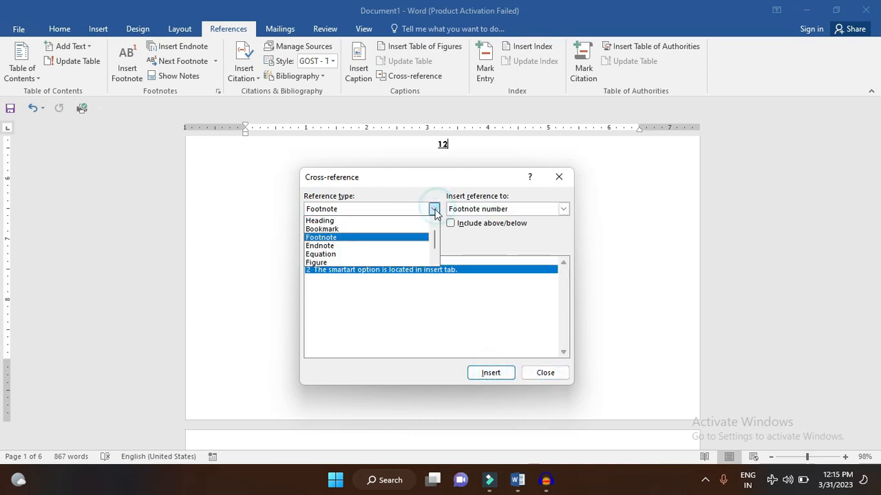
- Insert an endnote-number cross-reference to the endnote about saving a document after the footnote references
left_click(394, 246)
left_click(486, 370)
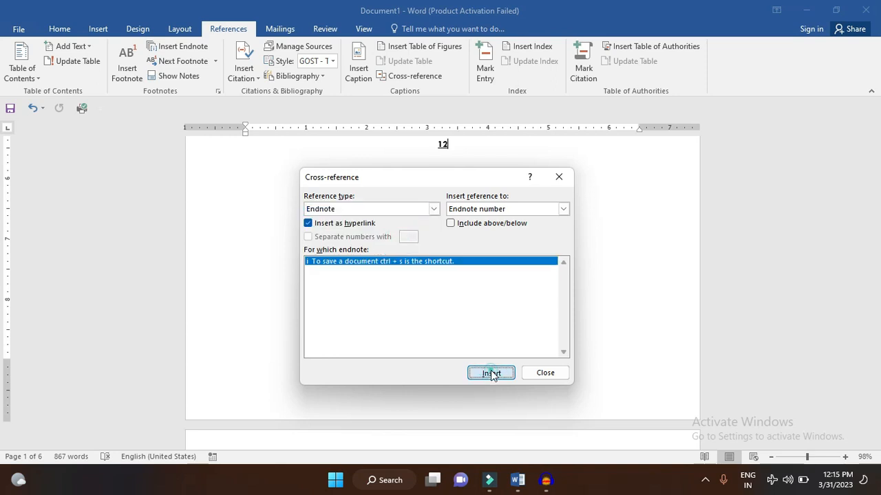
left_click(541, 375)
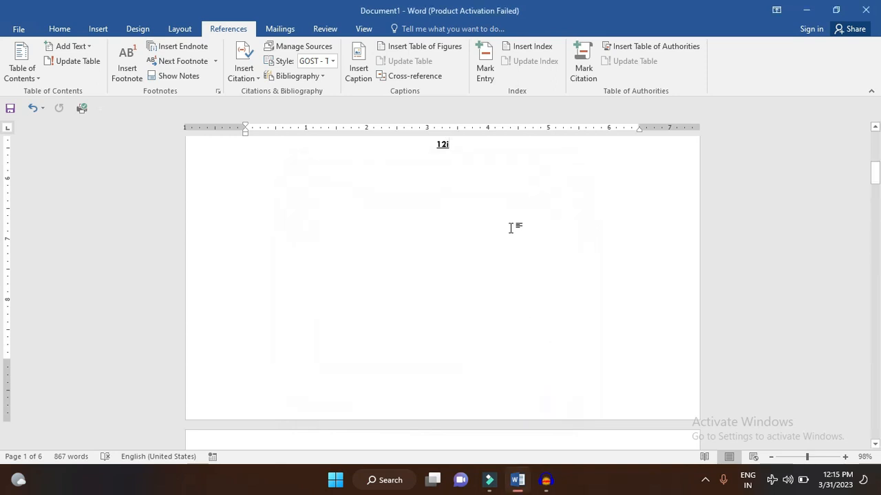
- Put the two footnote references and the endnote reference on separate lines
left_click(440, 144)
key("Return")
left_click(444, 166)
key("Return")
- Add the subheading "BOOKMARKS" on a new line below the endnote reference
left_click(445, 188)
key("Return")
key("Caps_Lock")
type("BOO")
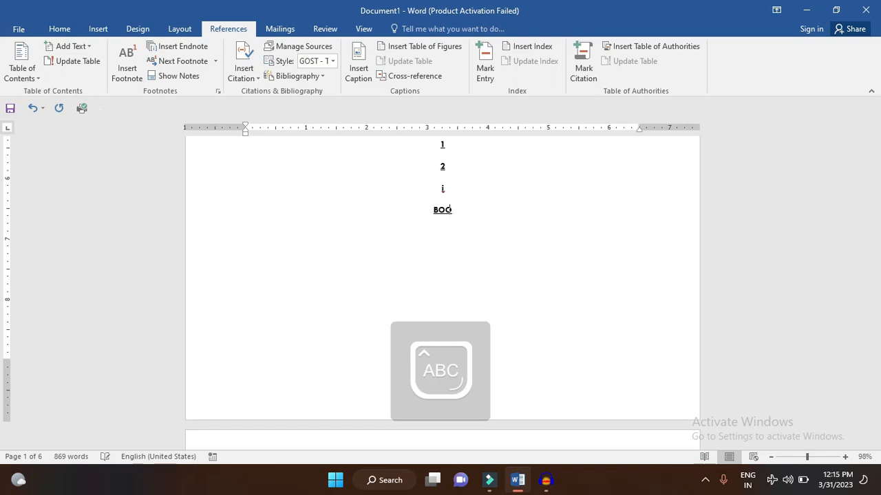
type("KMATRKS")
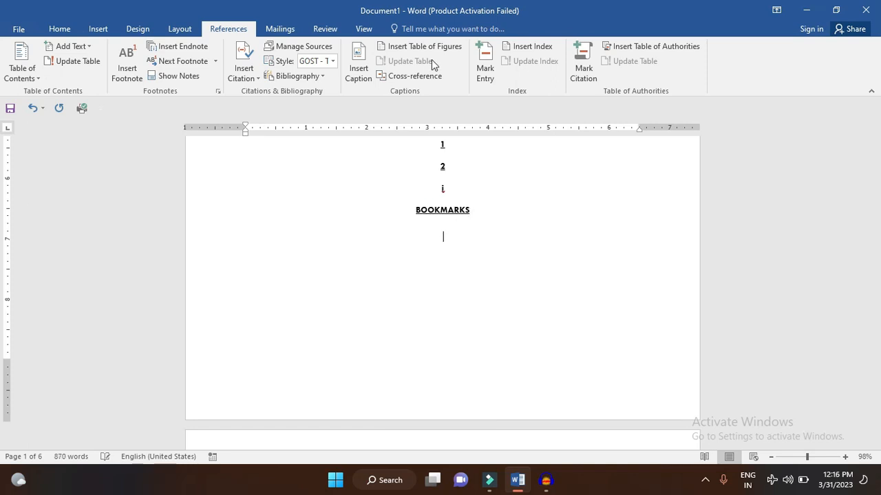
- Insert a bookmark-text cross-reference to my_bookmark below the bookmarks subheading
left_click(415, 75)
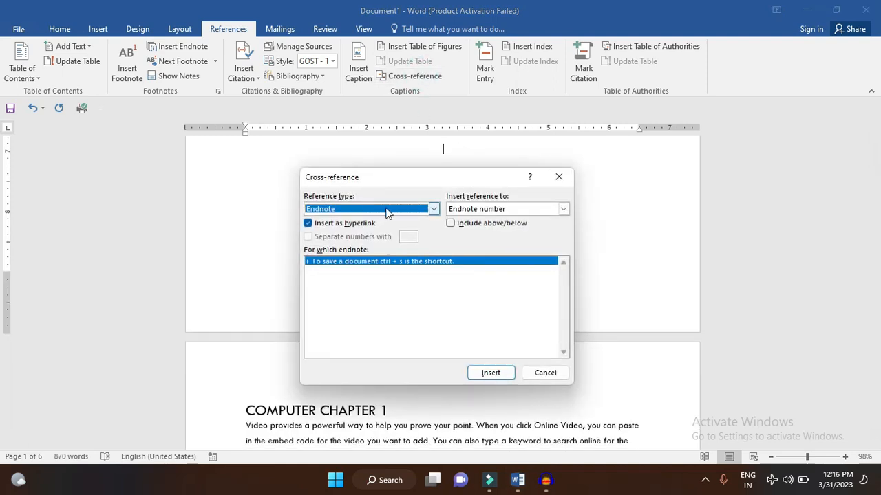
left_click(387, 213)
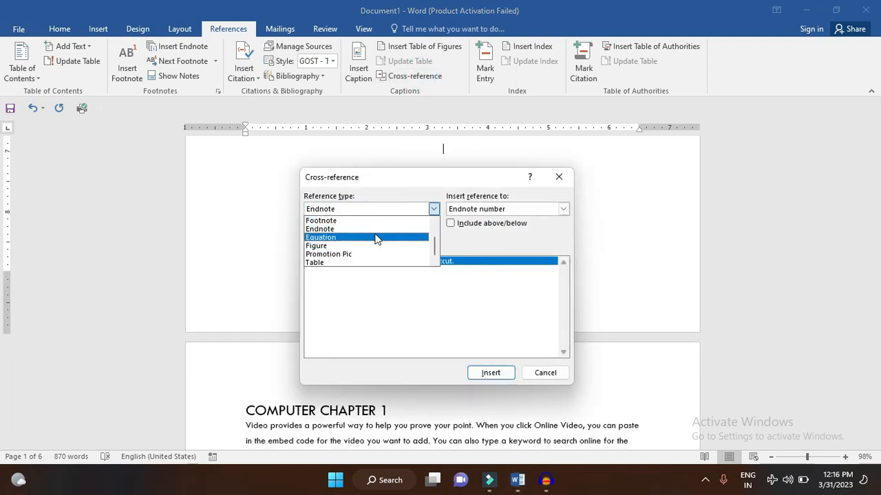
scroll(410, 225, "up", 1)
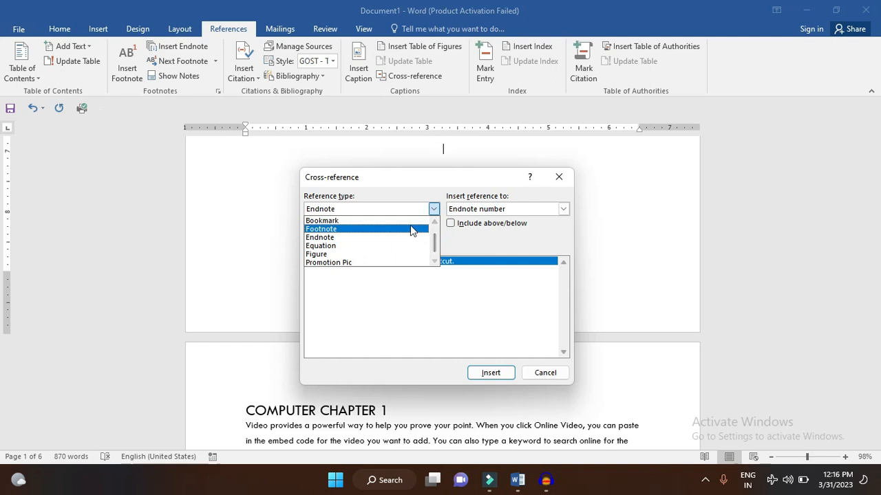
left_click(412, 221)
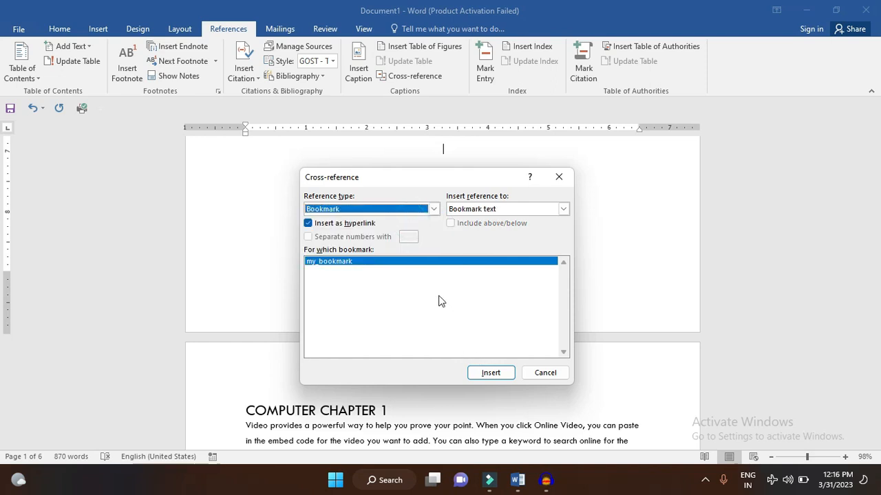
left_click(502, 375)
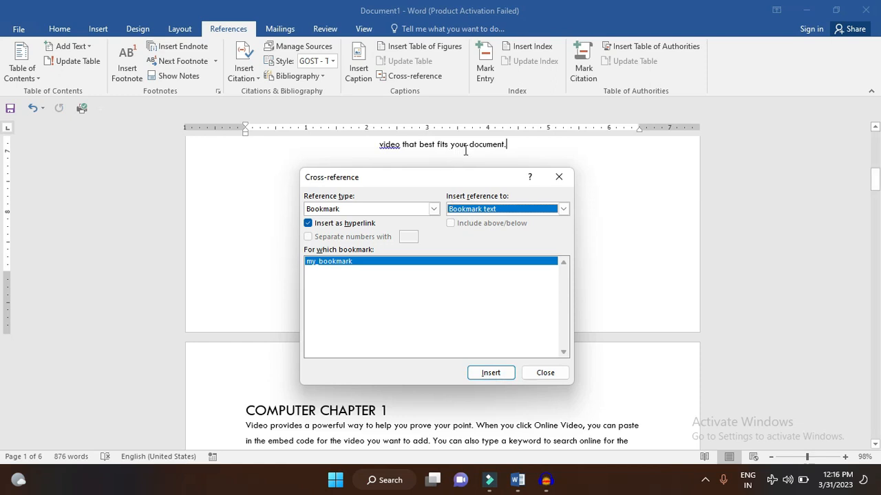
left_click(551, 378)
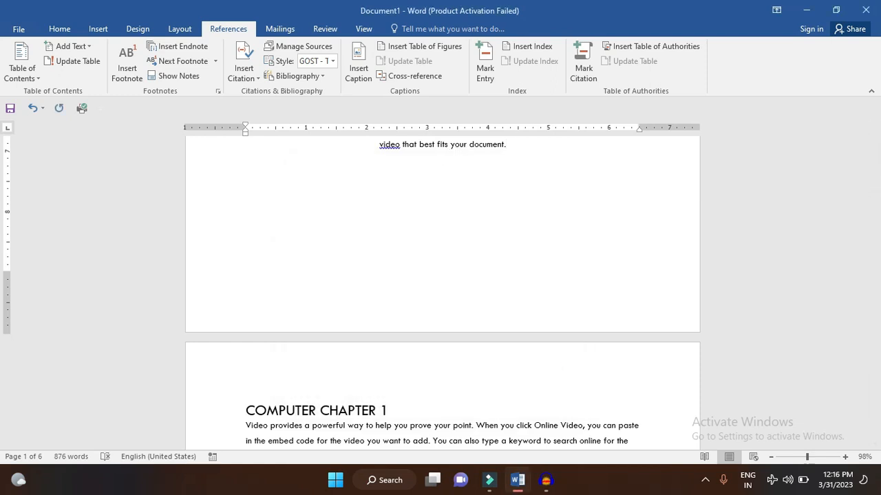
- Add the subheading "TABLES" below the bookmark reference, with an empty line under it
type("tABLES")
key("BackSpace")
key("BackSpace")
key("BackSpace")
key("BackSpace")
key("BackSpace")
key("BackSpace")
type("TALBE")
key("BackSpace")
key("BackSpace")
key("BackSpace")
type("BLES")
key("Return")
- Insert a cross-reference to the entire caption of Table 1 below the tables subheading
left_click(415, 76)
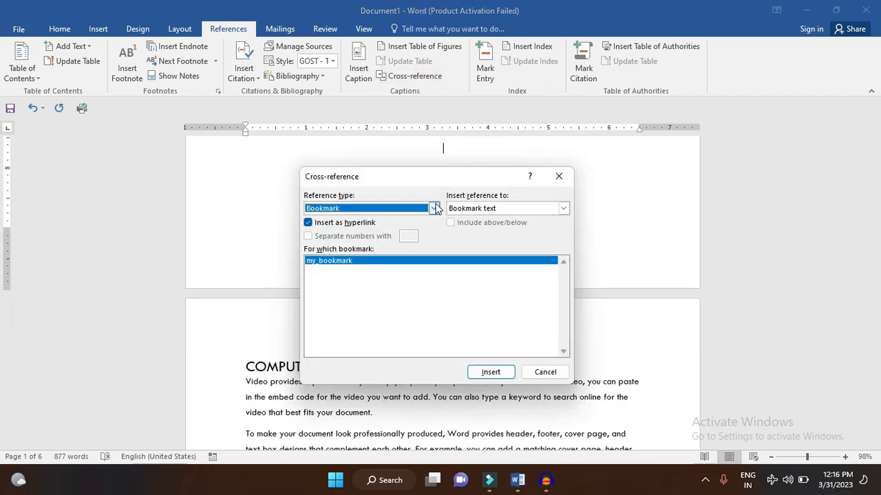
left_click(435, 208)
left_click(435, 260)
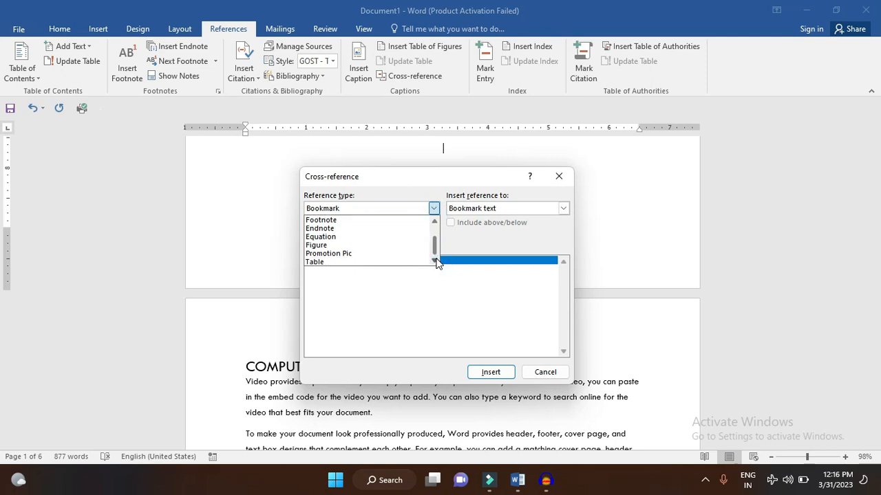
left_click(404, 264)
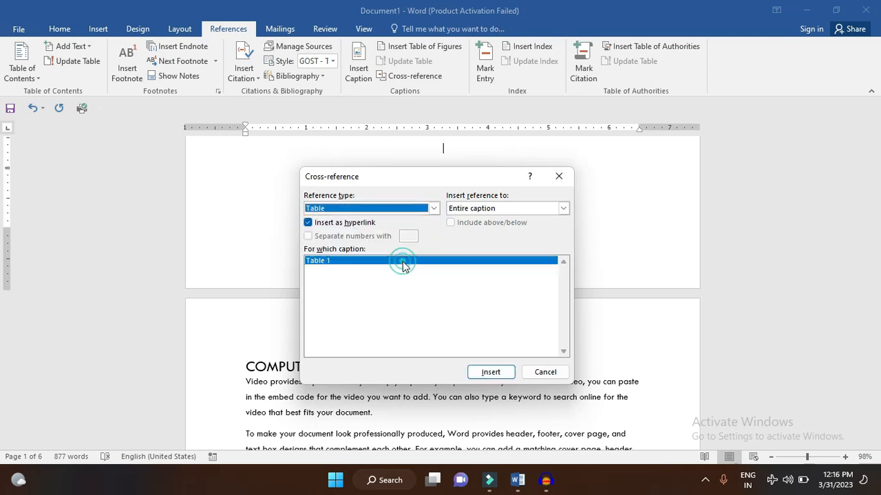
left_click(500, 373)
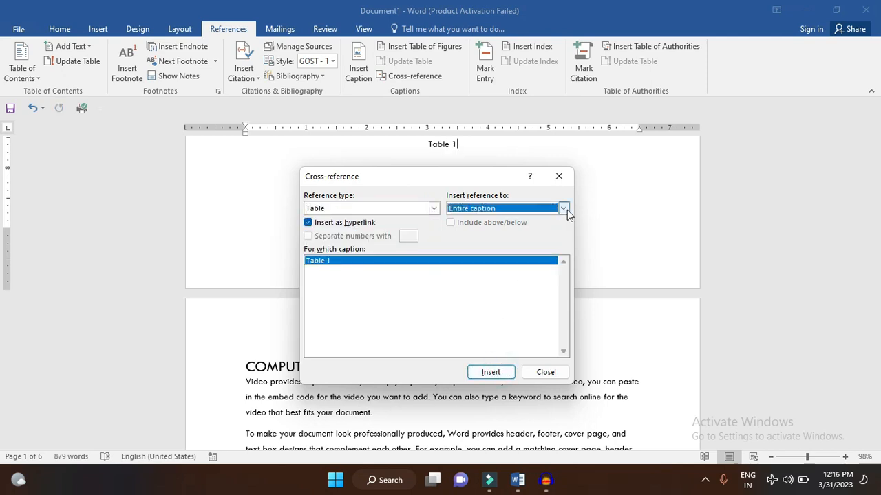
left_click(559, 178)
- Test the cross-references by following the second footnote reference and the bookmark reference to their targets
scroll(562, 180, "up", 6)
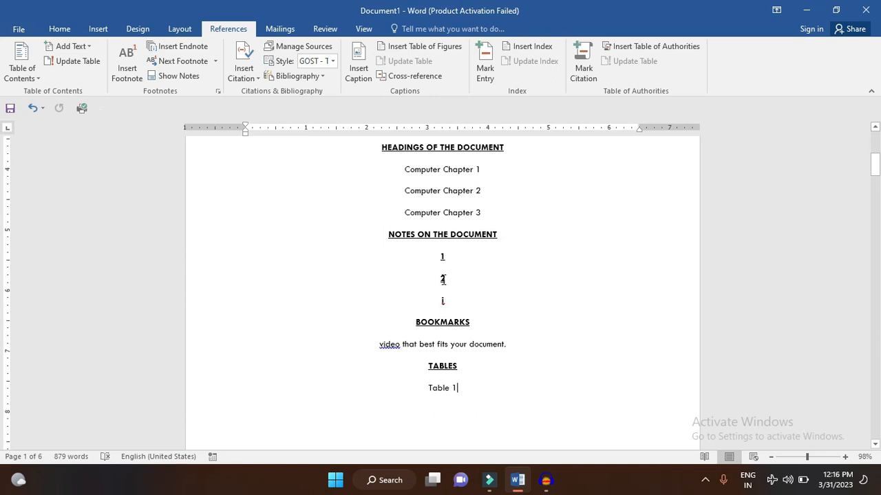
left_click(442, 279, "ctrl")
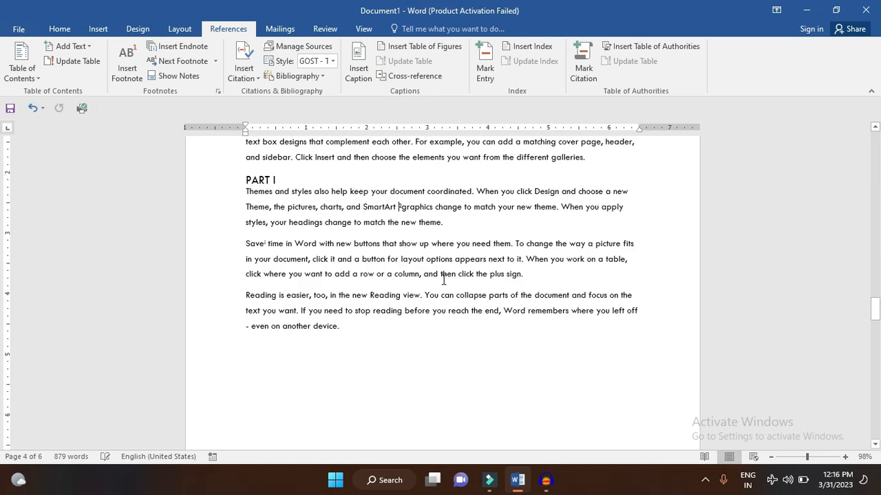
left_click(401, 203, "ctrl")
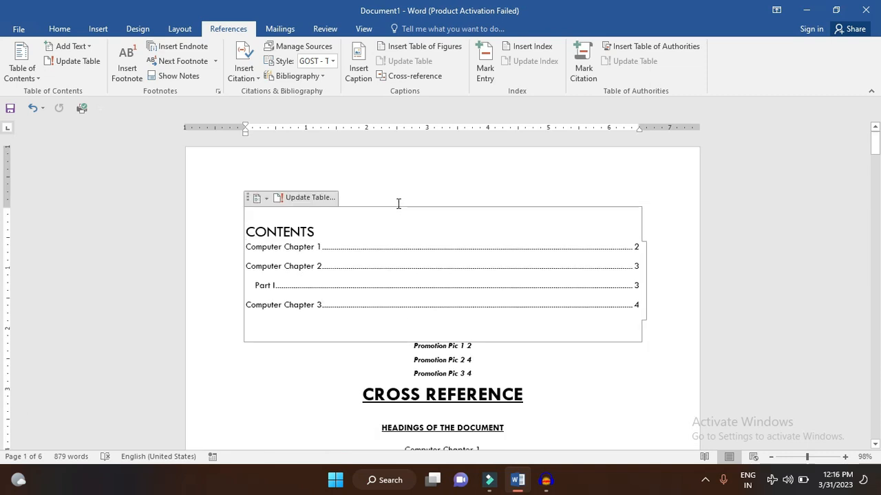
scroll(398, 203, "down", 6)
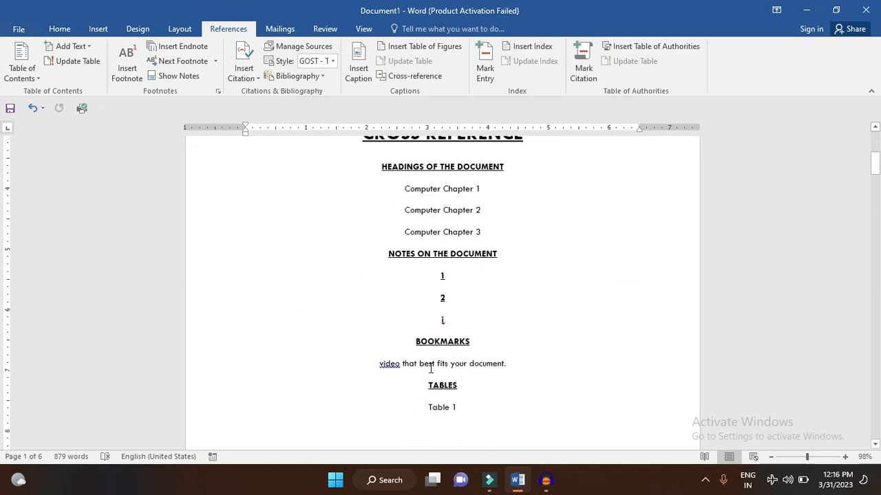
left_click(433, 370, "ctrl")
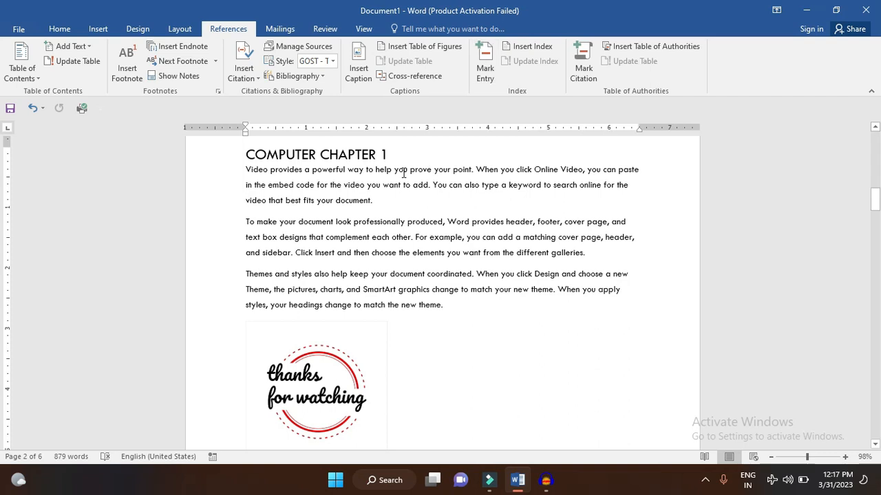
- Add the line "SOFTWARE" directly below the Computer Chapter 1 heading
left_click(403, 150)
key("Return")
type("SOFTWARE")
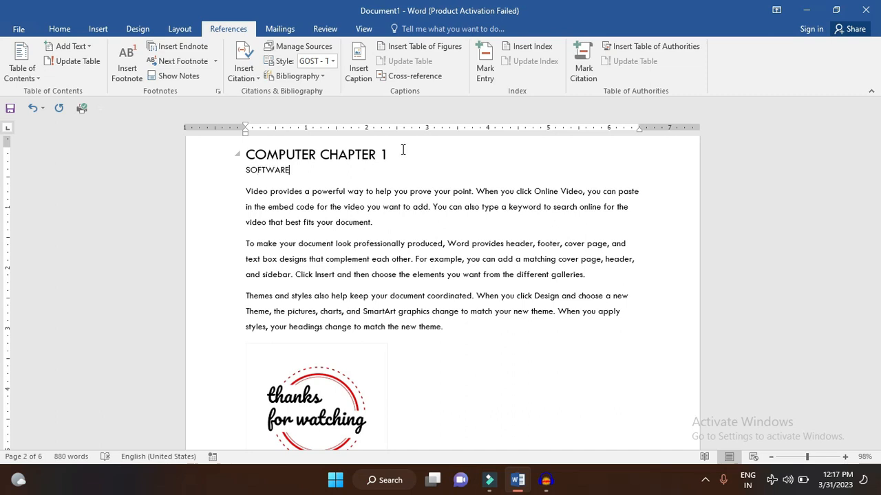
- Mark the word SOFTWARE as a main index entry with the subentry "MICROSOFT WORD" for the current page
key("shift+Home")
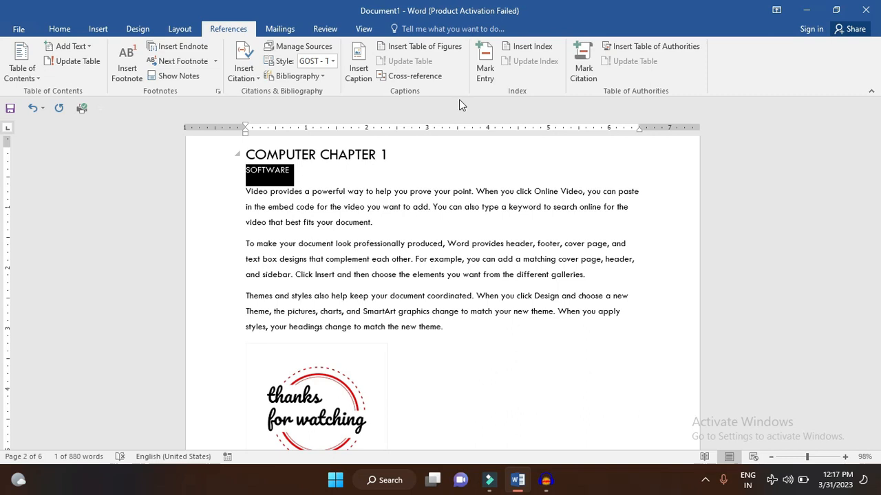
left_click(488, 64)
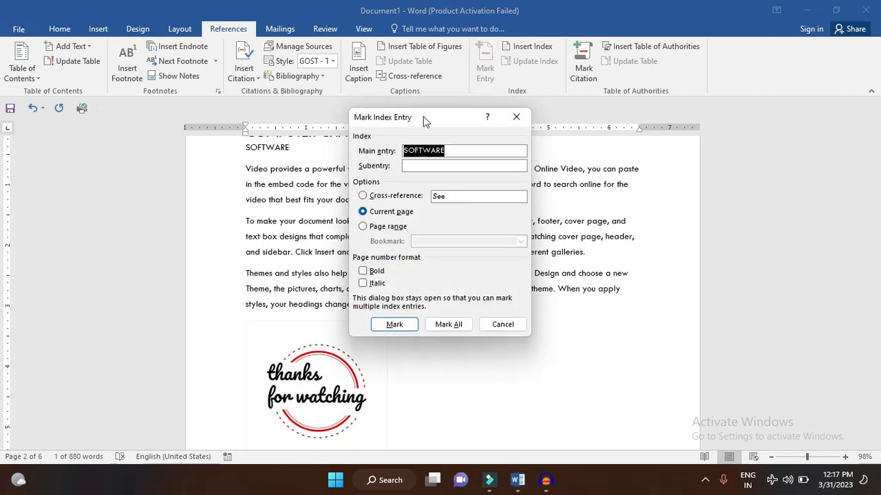
left_click(420, 166)
type("MICROSOFT WORD")
left_click(396, 323)
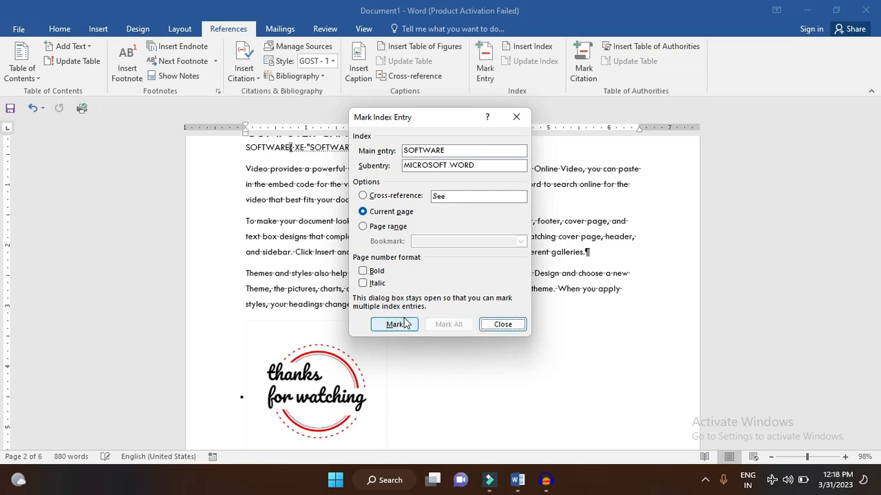
- Mark a second index subentry "MICROSOFT EXCEL" under the SOFTWARE main entry
left_click_drag(443, 117, 583, 132)
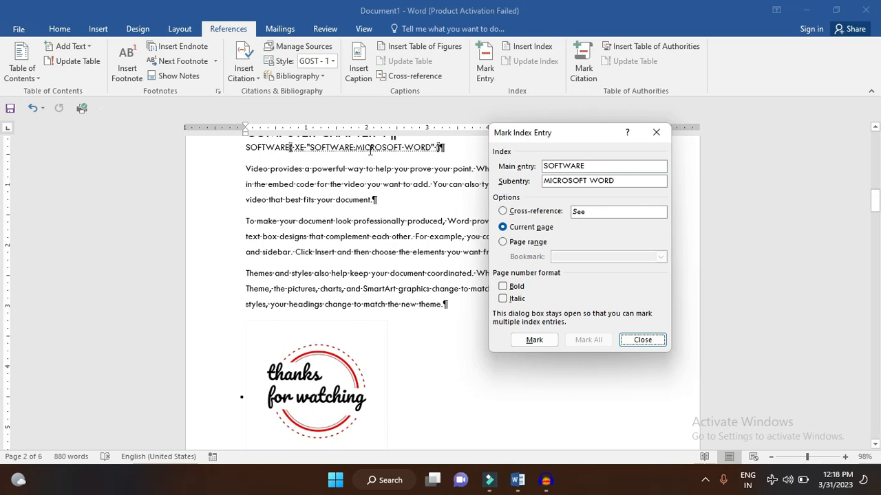
left_click(616, 181)
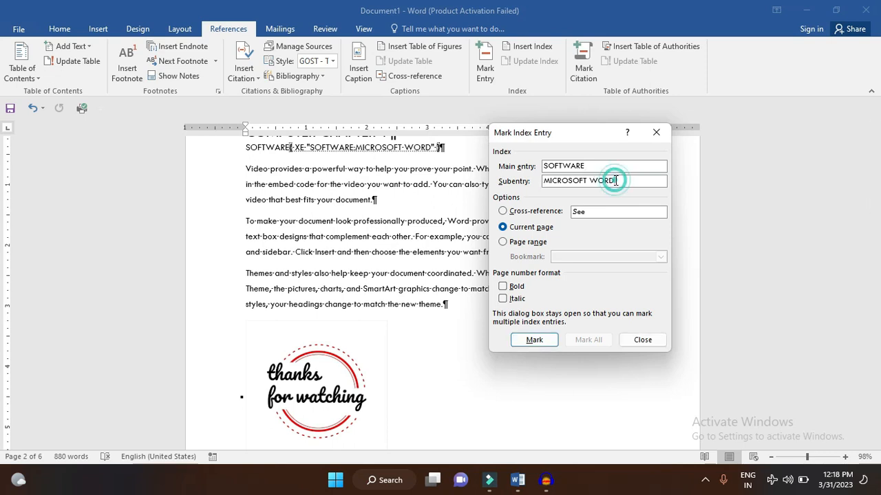
key("BackSpace")
key("BackSpace")
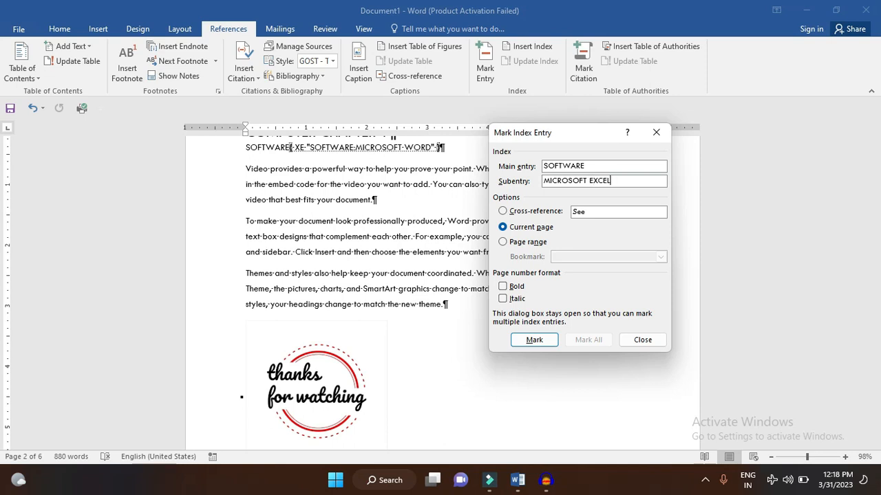
left_click(540, 340)
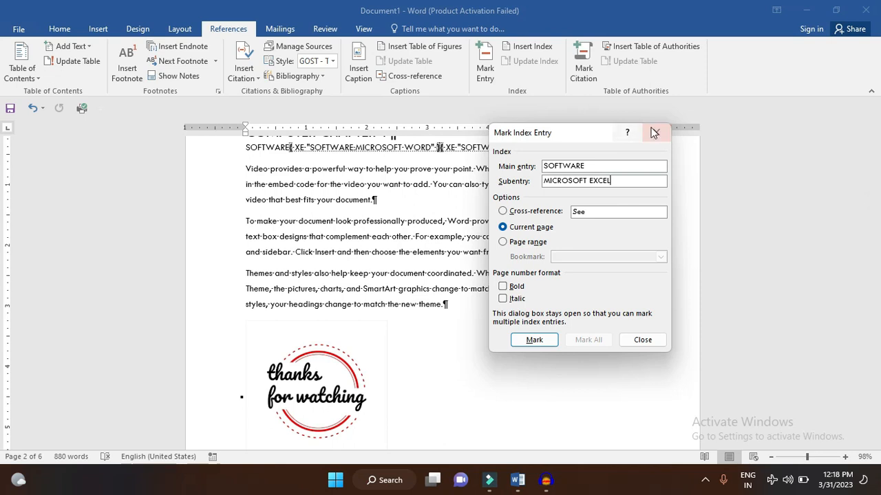
left_click(654, 132)
- Add the line "HARDWARE" directly below the Computer Chapter 2 heading
scroll(541, 328, "down", 12)
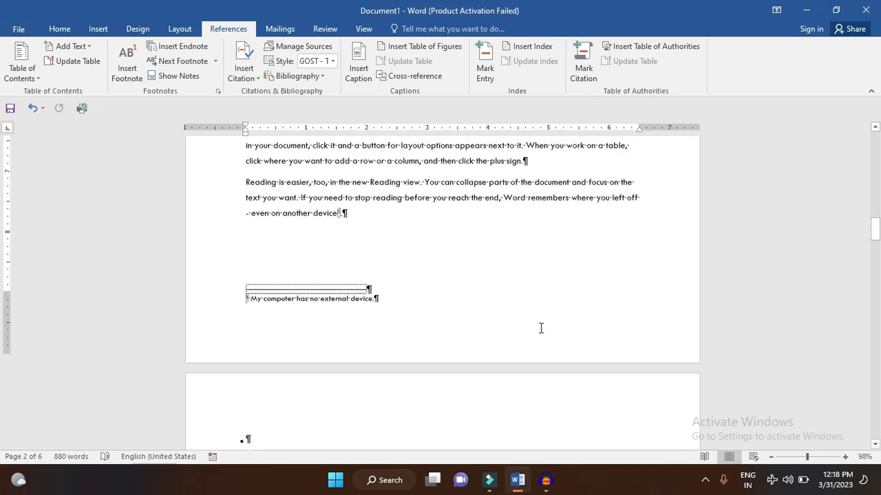
scroll(540, 328, "down", 10)
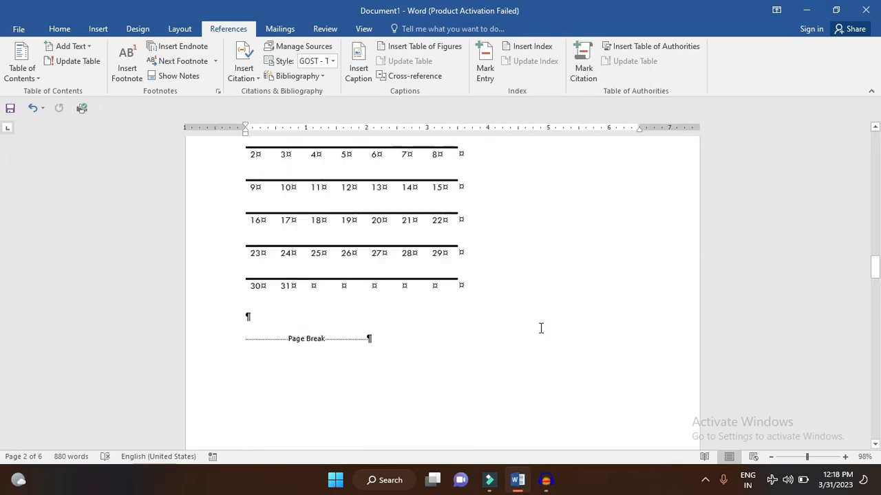
scroll(541, 328, "down", 5)
left_click(441, 242)
key("Return")
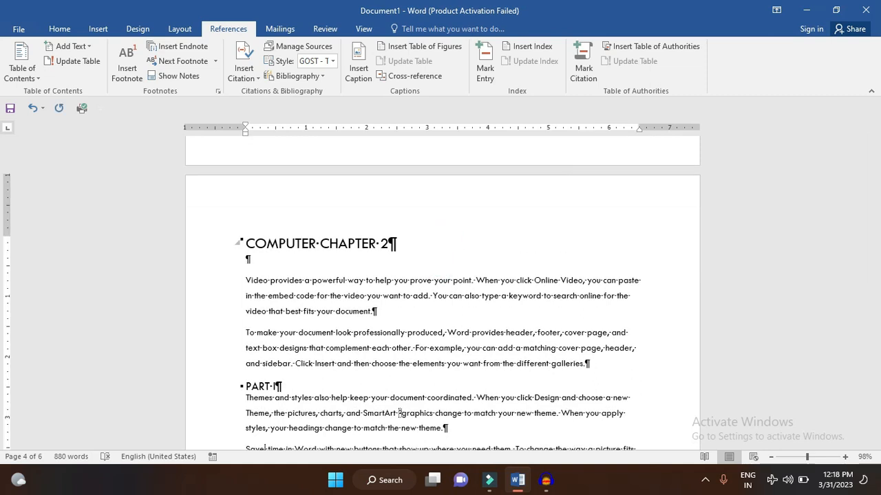
type("HARDWARE")
- Mark the word HARDWARE as a main index entry with the subentry "KEYBOARD" for the current page
key("shift+Home")
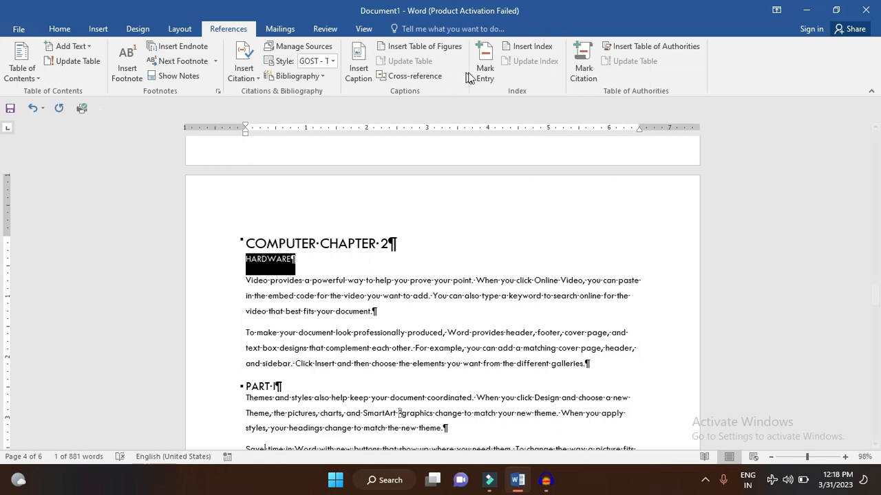
left_click(485, 73)
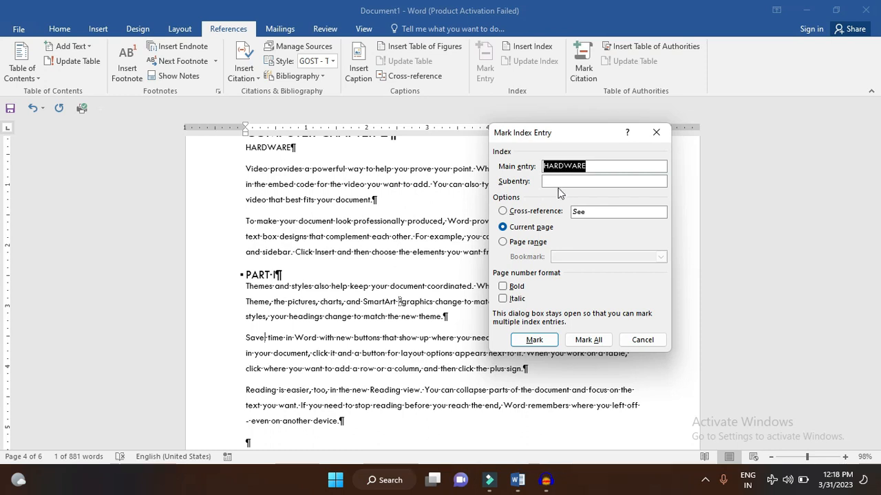
left_click(566, 180)
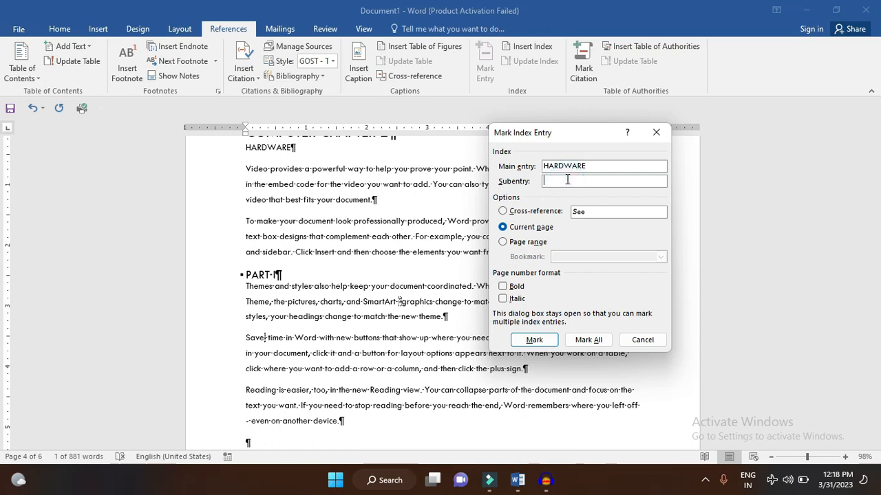
type("KEYBOARD")
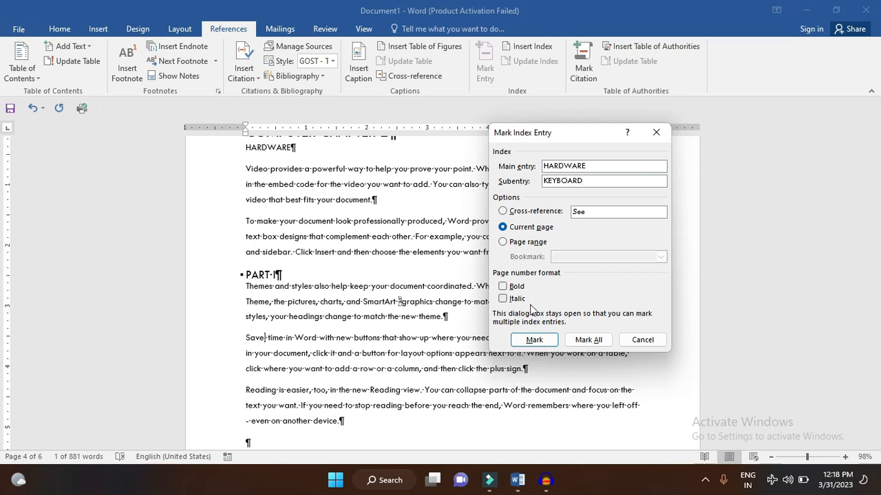
left_click(535, 340)
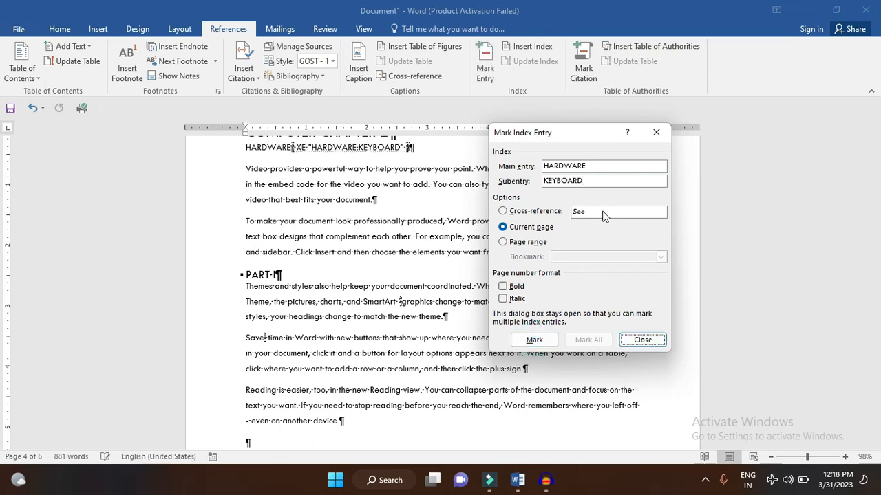
- Mark a second index subentry "MOUSE" under the HARDWARE main entry
left_click(595, 180)
key("BackSpace")
key("BackSpace")
key("BackSpace")
key("BackSpace")
key("BackSpace")
key("BackSpace")
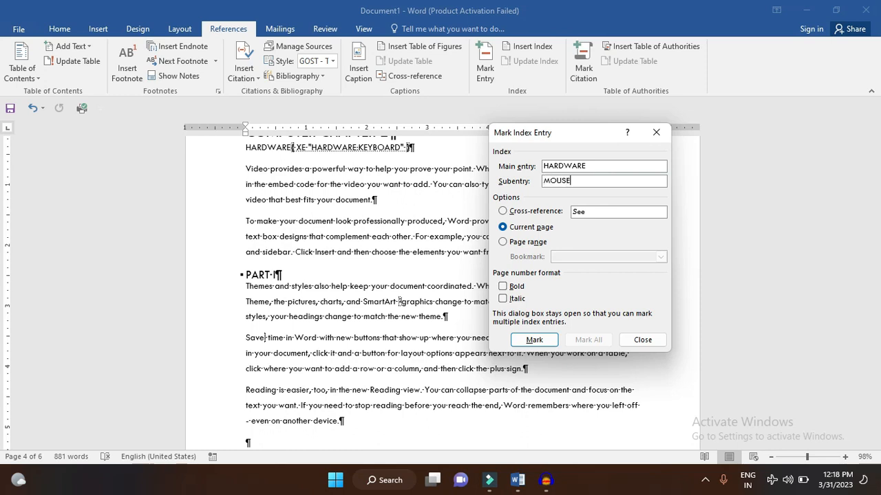
left_click(535, 340)
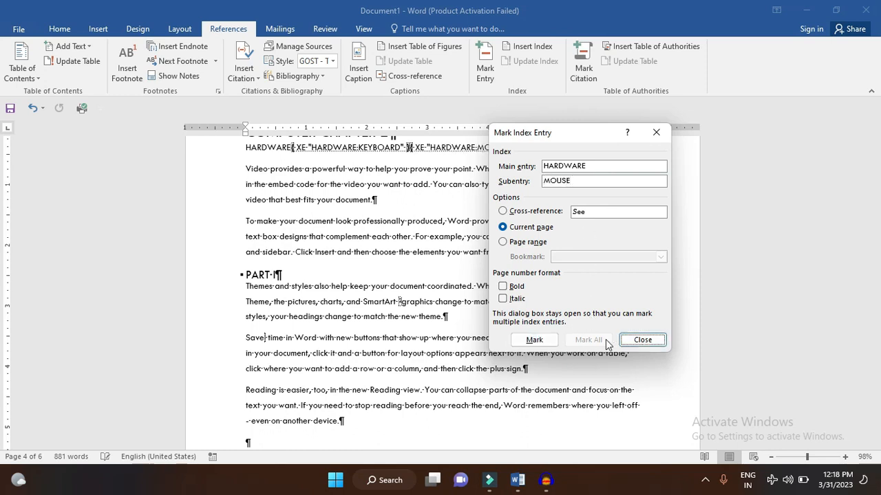
left_click(626, 343)
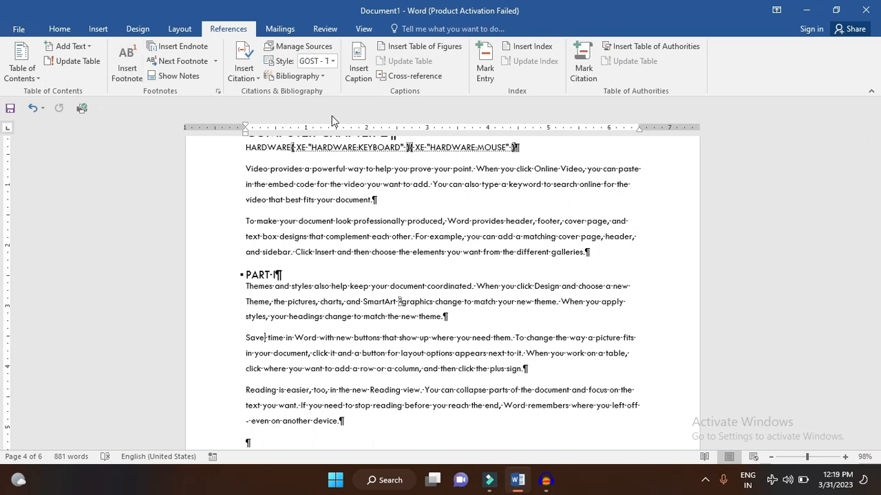
- Hide the formatting marks and index field codes in the document
left_click(60, 28)
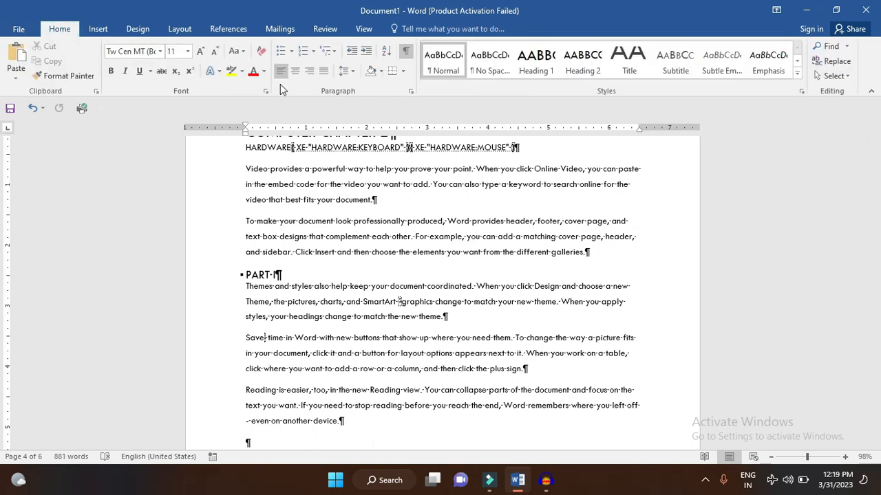
left_click(407, 57)
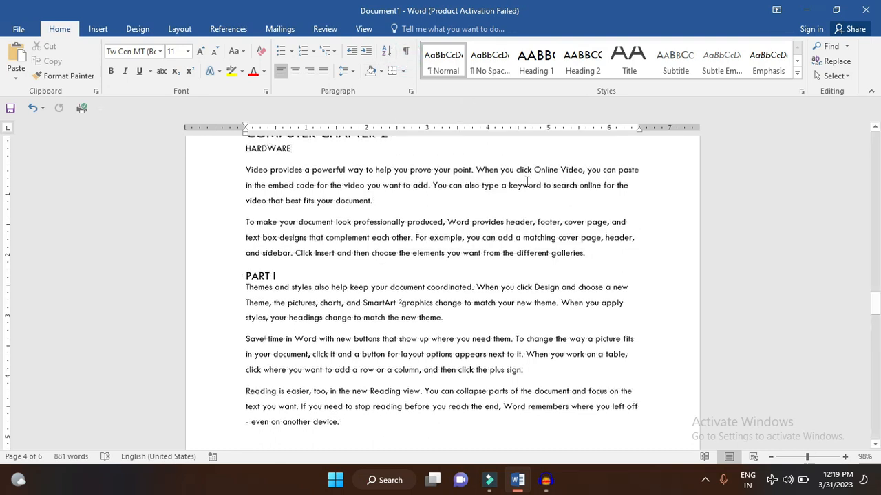
scroll(527, 182, "up", 2)
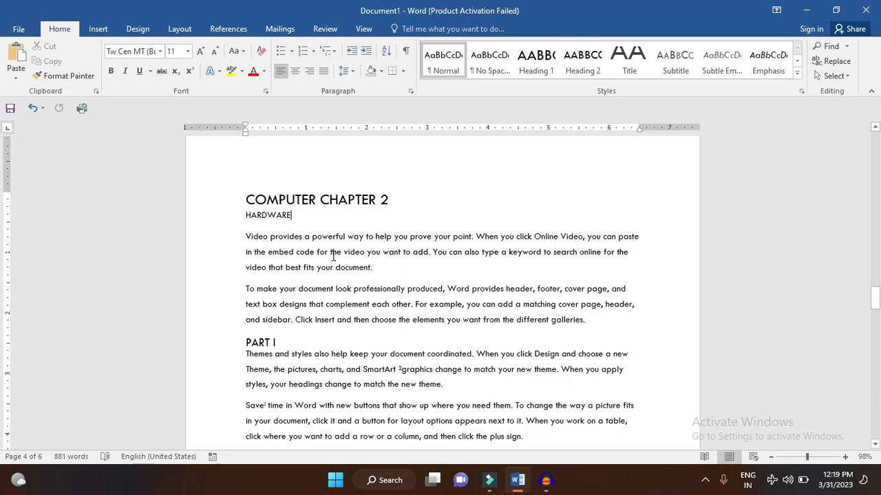
- Left-align the blank line below "Table 1" in the cross-reference section on the first page
key("ctrl+Home")
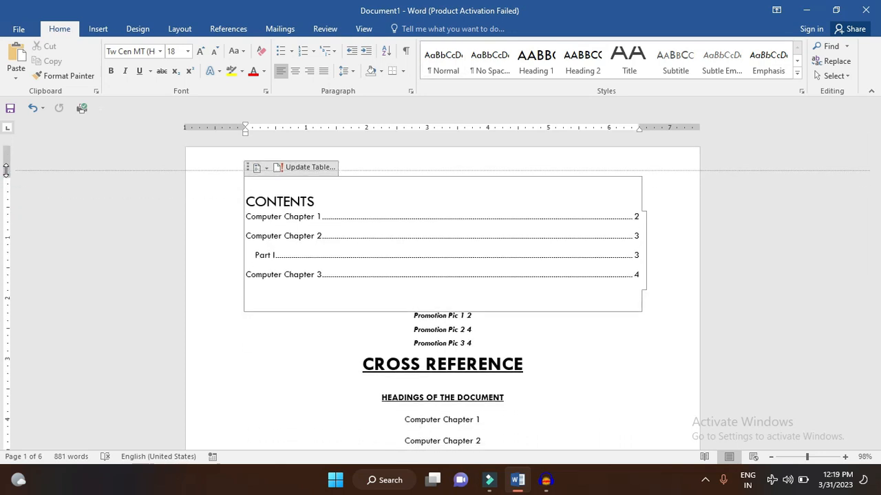
scroll(337, 348, "down", 8)
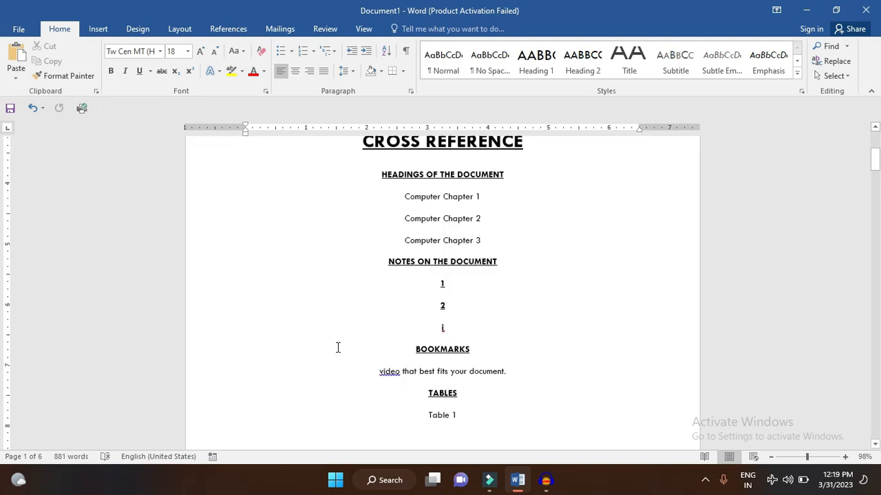
left_click(466, 278)
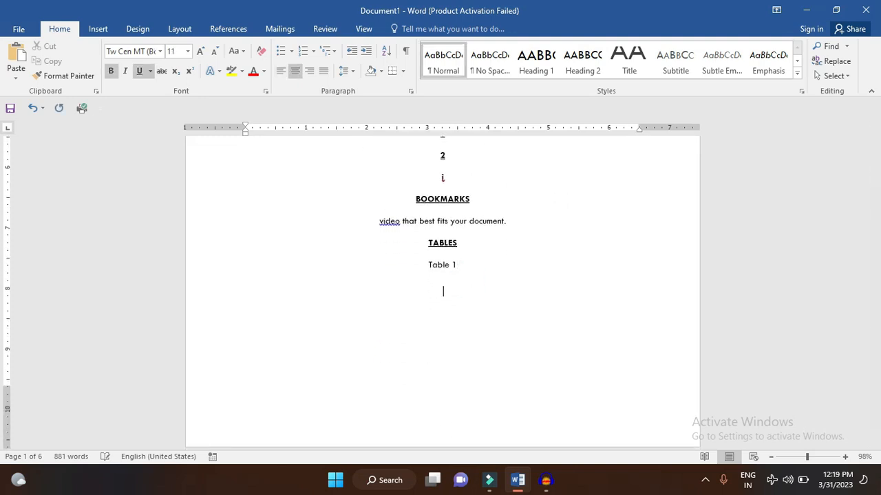
left_click(281, 71)
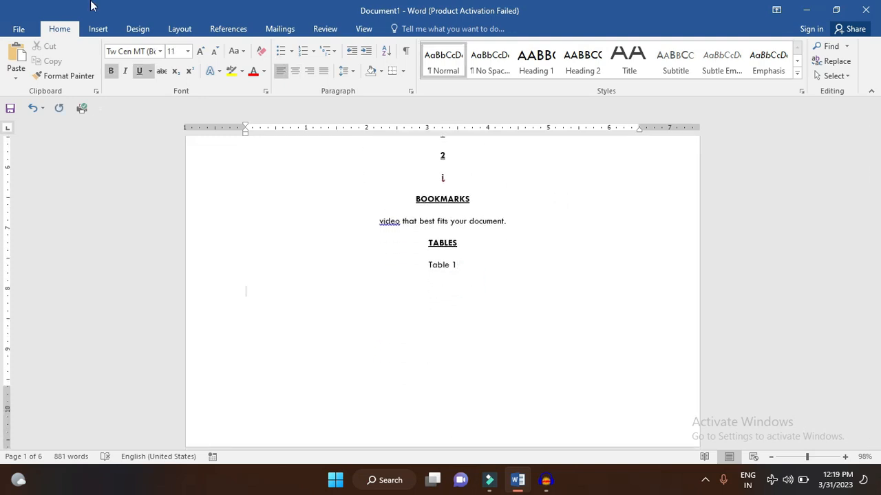
- Insert an index in the Fancy format on the blank line below "Table 1"
left_click(223, 29)
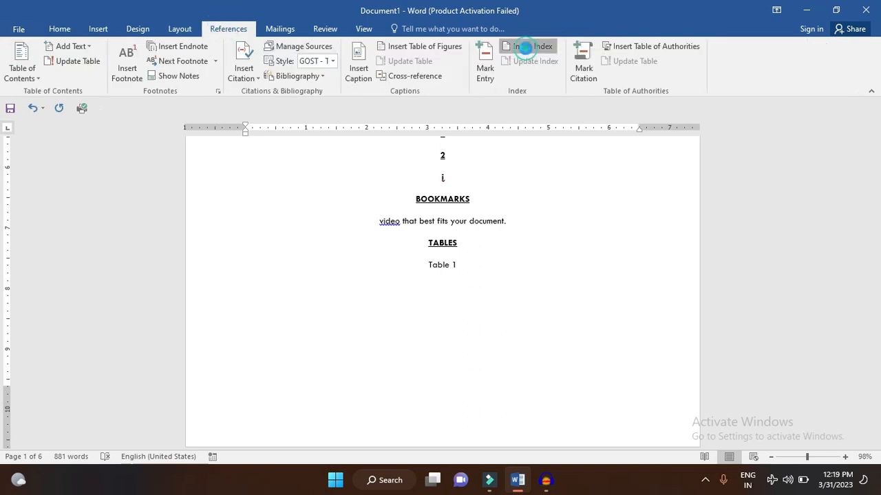
left_click(527, 49)
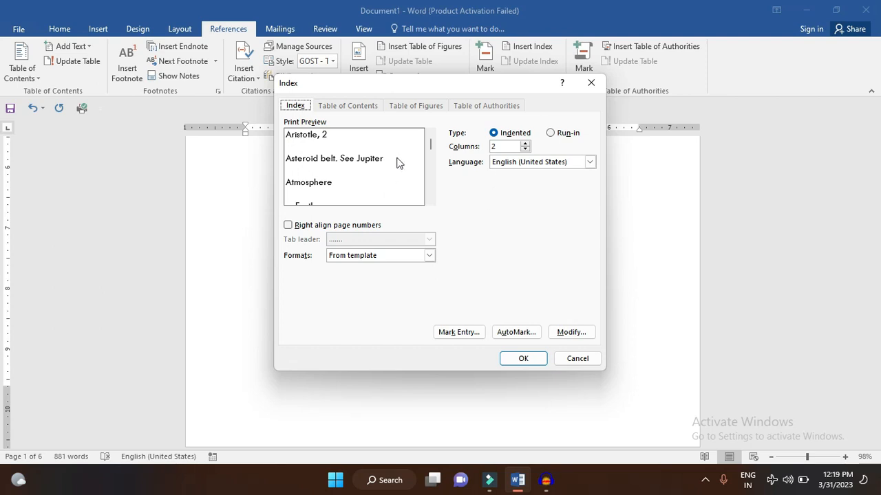
left_click(430, 255)
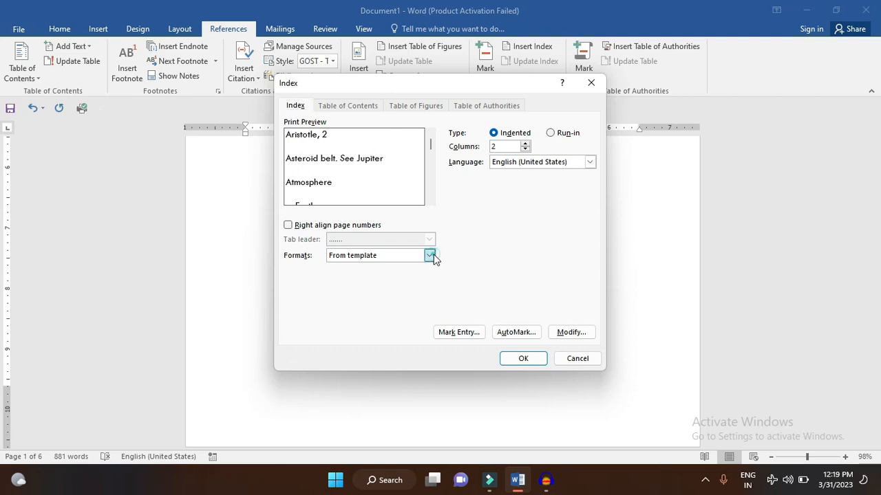
left_click(415, 276)
left_click(430, 255)
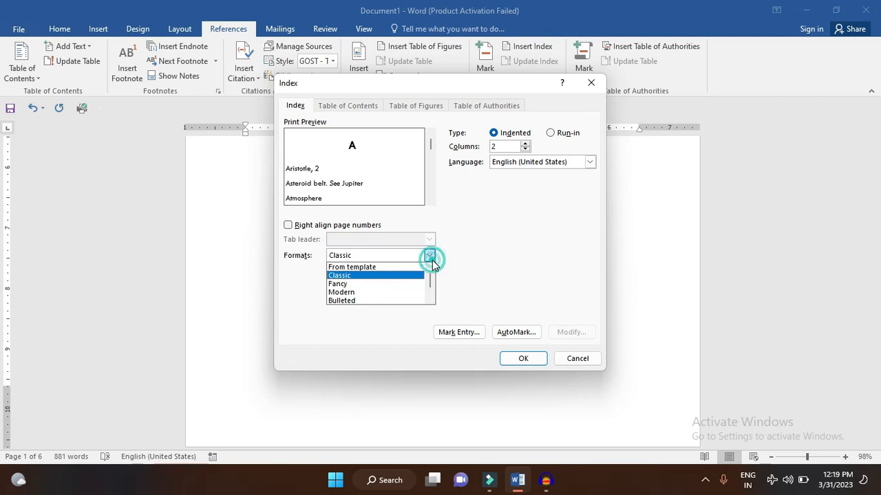
left_click(419, 284)
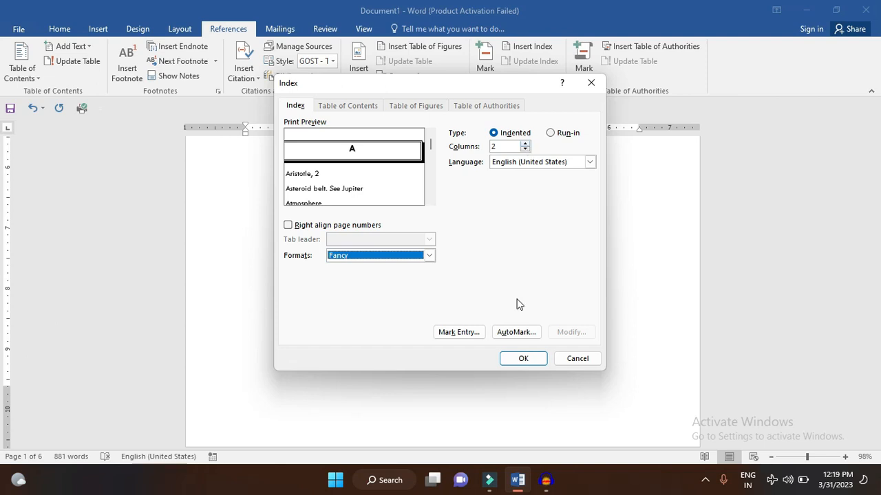
left_click(523, 359)
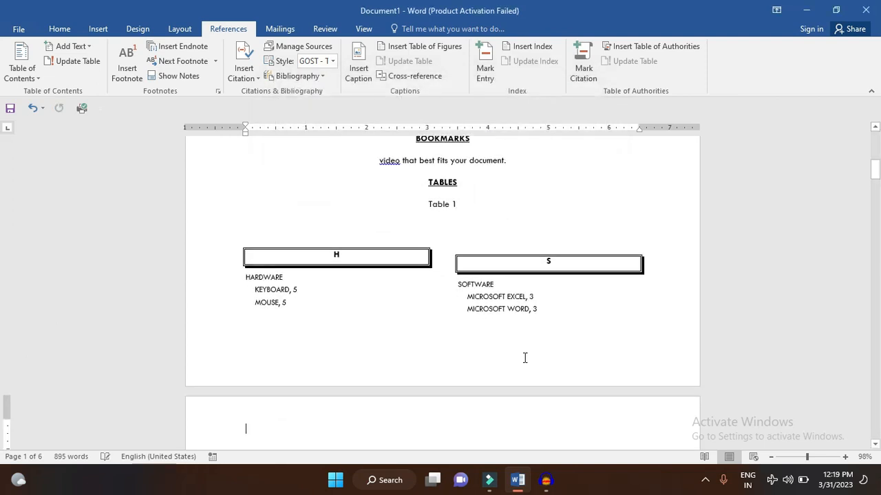
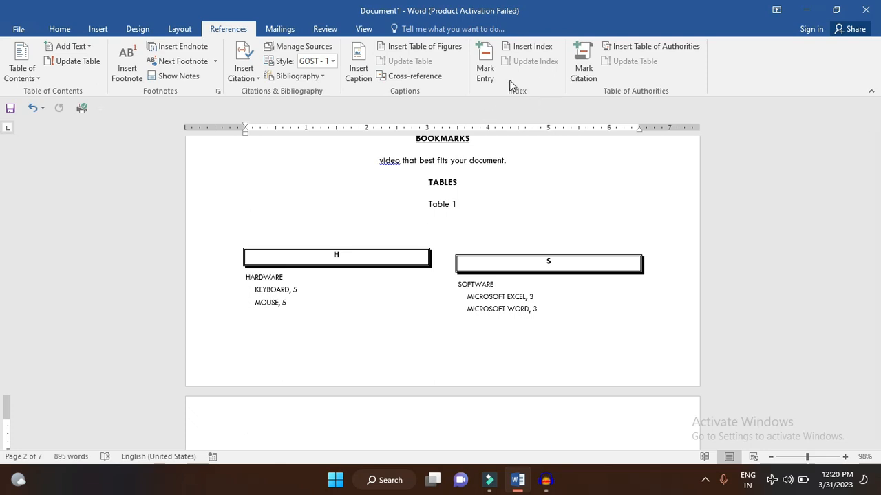
- Mark the word SOFTWARE under Computer Chapter 1 as an index entry with the subentry "MICROSOFT POWERPOINT"
scroll(449, 378, "down", 15)
scroll(450, 375, "up", 6)
scroll(451, 374, "down", 6)
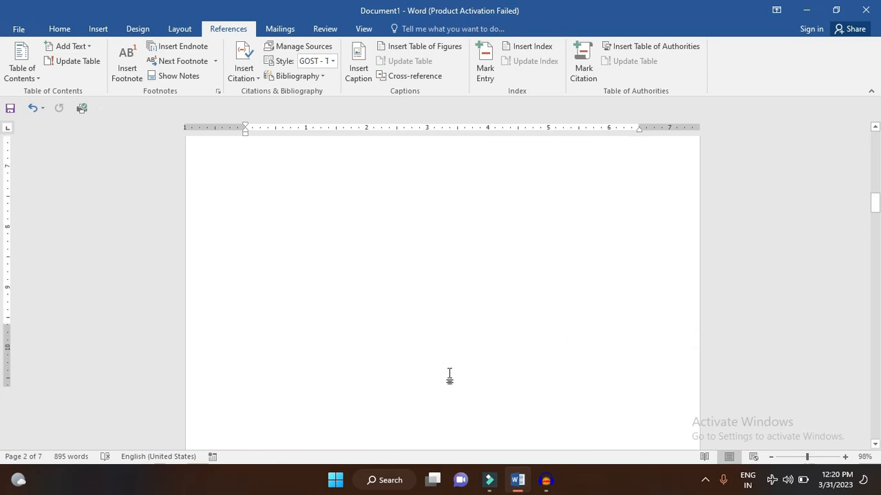
scroll(449, 375, "down", 1)
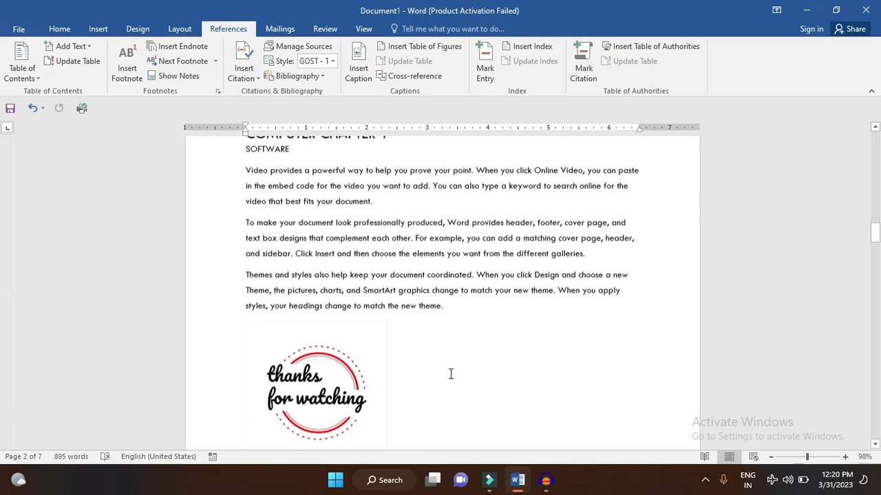
double_click(300, 165)
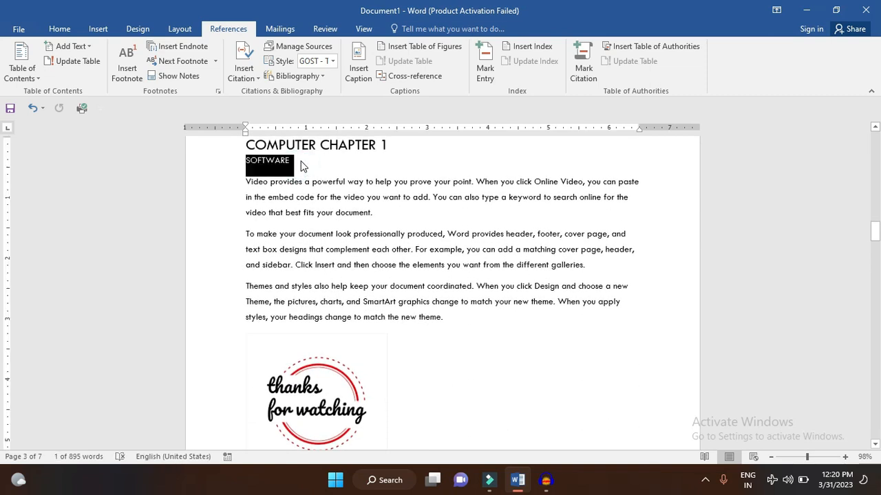
left_click(481, 62)
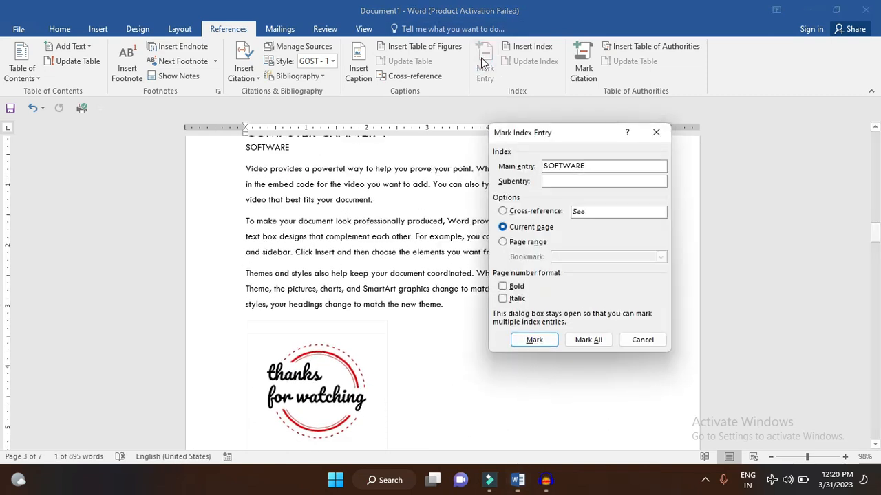
left_click(559, 180)
type("MICROS")
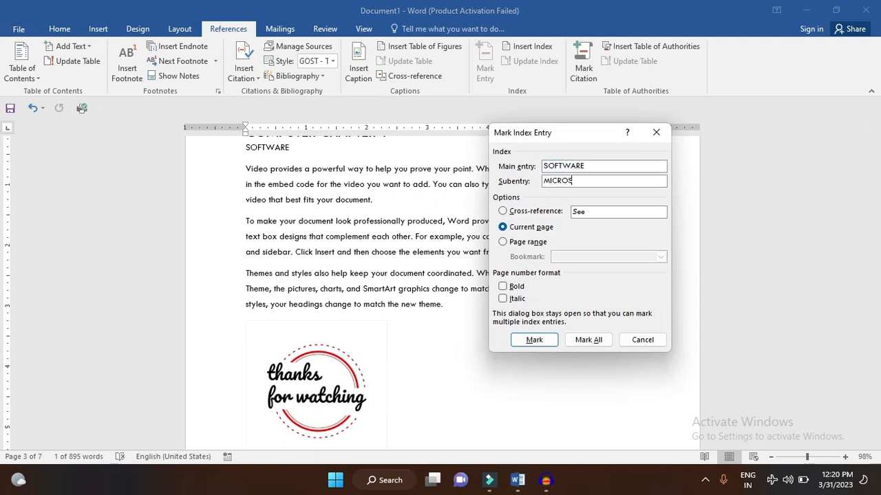
type("OFT POWERPOINT")
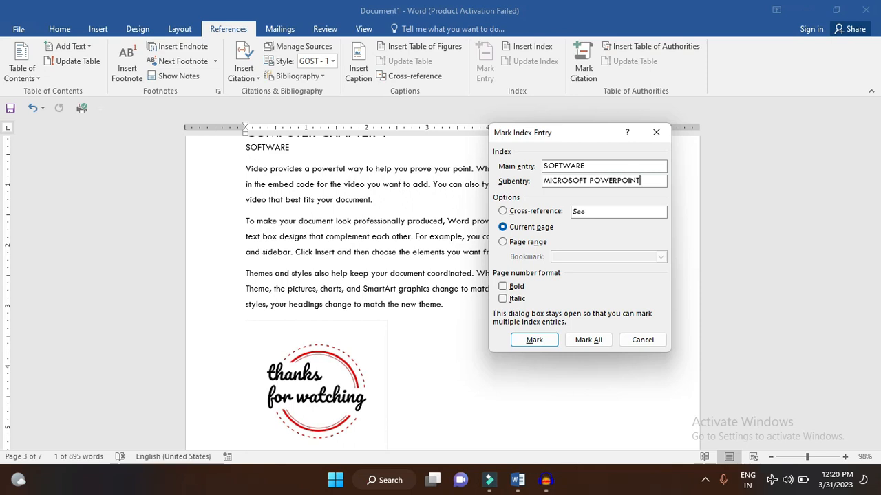
left_click(542, 340)
left_click(482, 350)
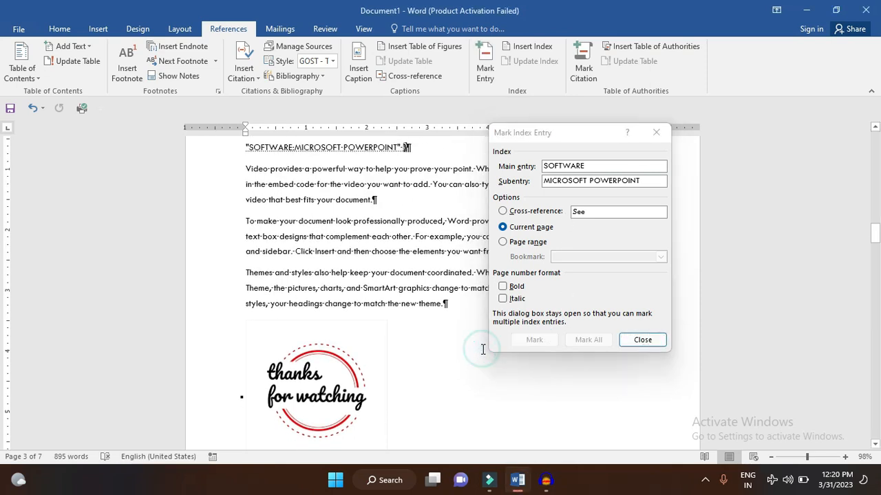
- Mark the word HARDWARE under Computer Chapter 2 as an index entry with the subentry "MONITOR"
scroll(482, 350, "down", 7)
scroll(482, 349, "down", 9)
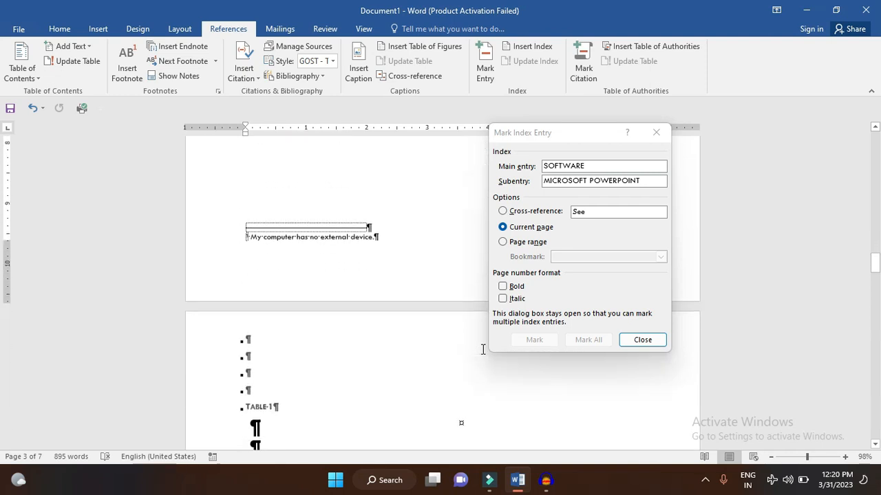
scroll(482, 349, "down", 13)
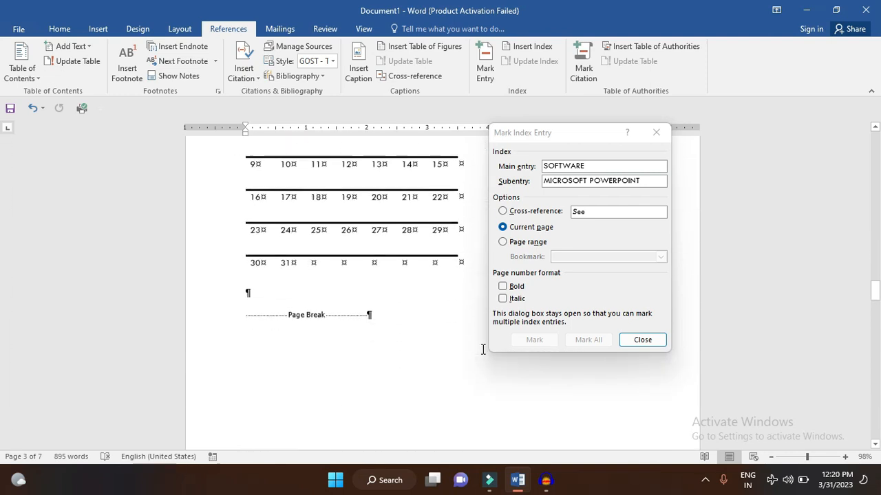
scroll(482, 350, "down", 1)
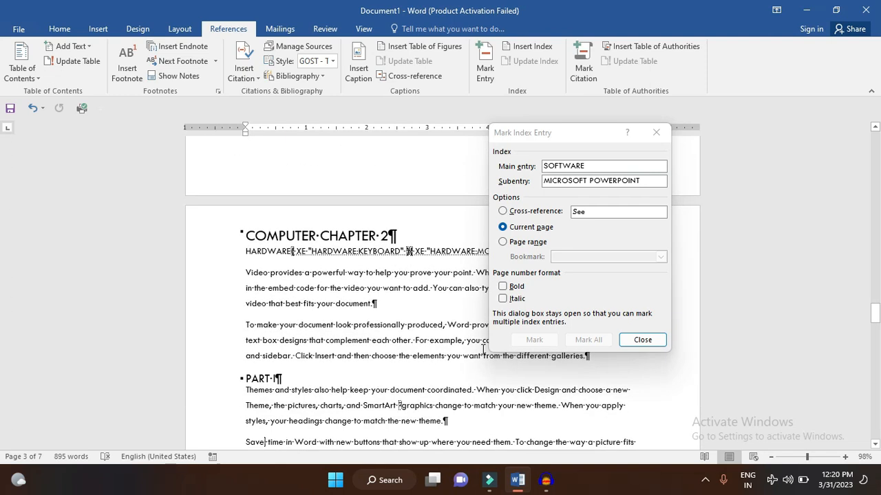
left_click(286, 250)
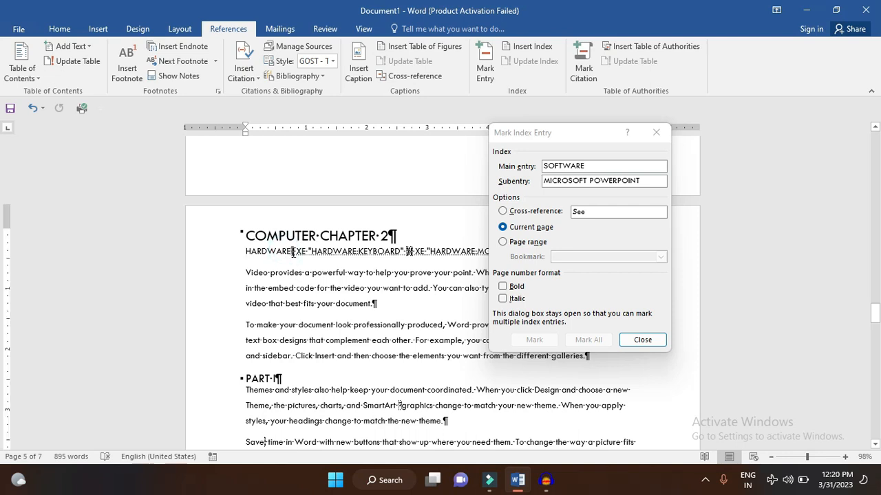
double_click(292, 252)
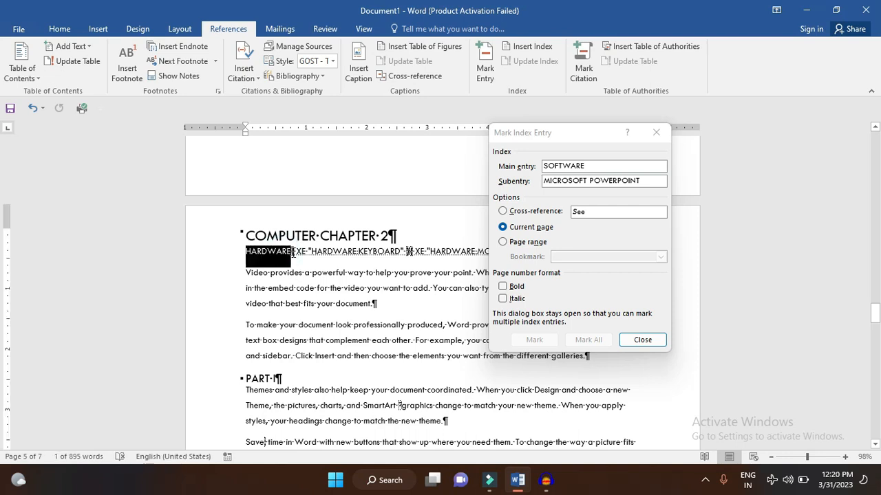
left_click(606, 165)
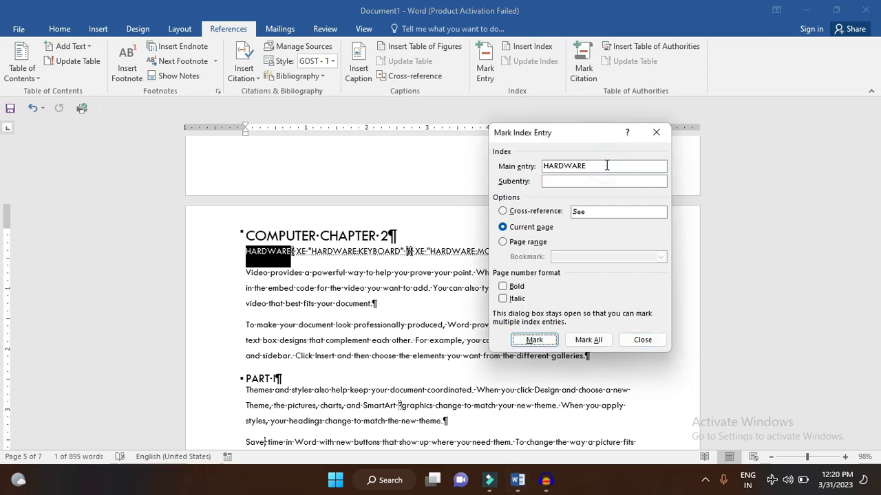
left_click(576, 182)
type("MONITOR")
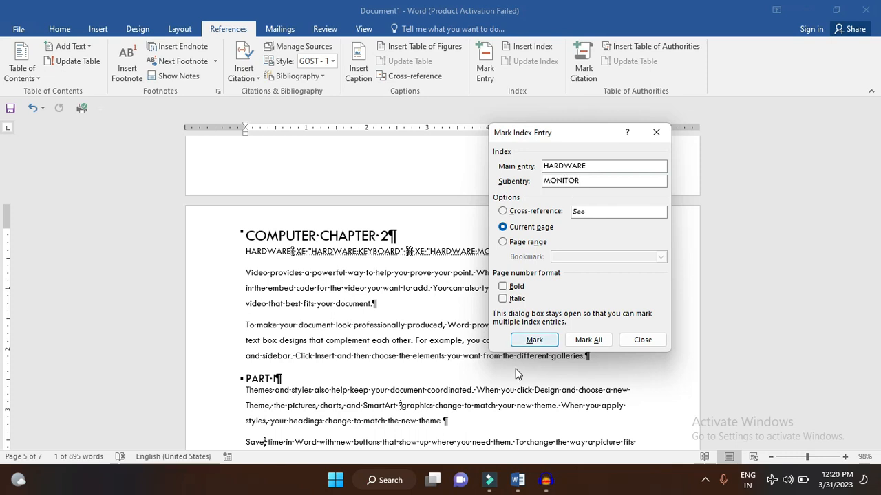
left_click(534, 344)
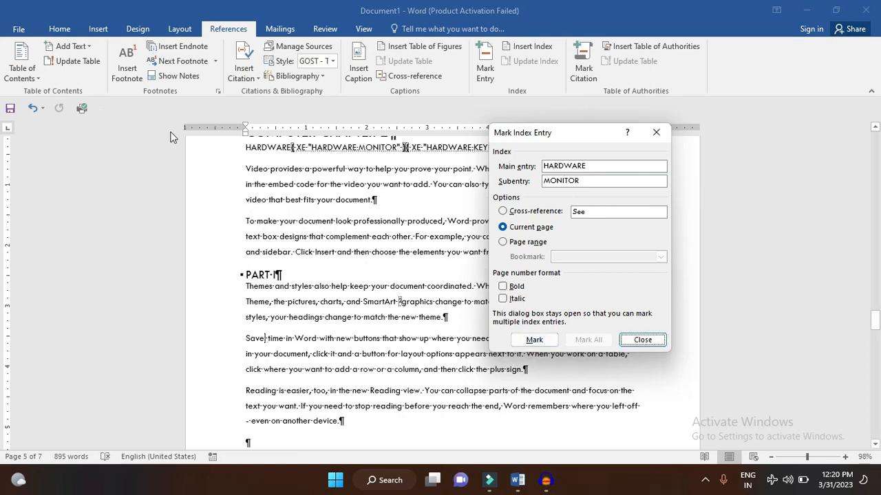
- Hide the formatting marks again and close the Mark Index Entry dialog
left_click(73, 31)
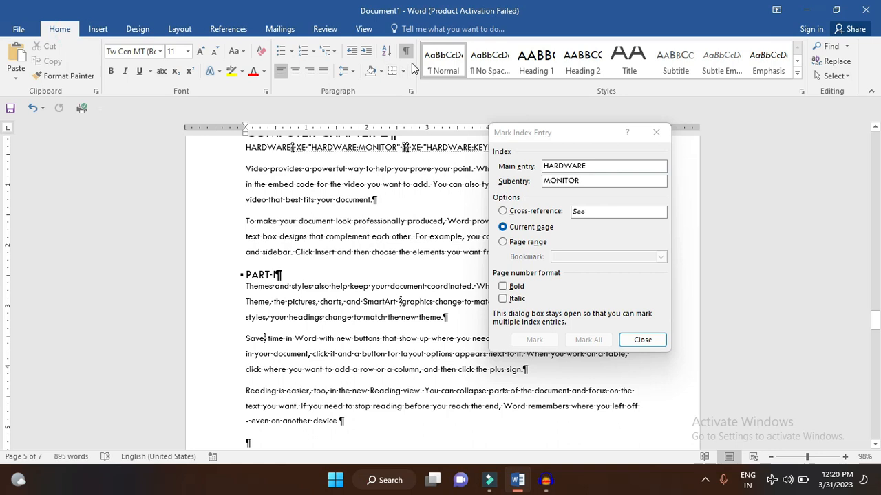
left_click(406, 51)
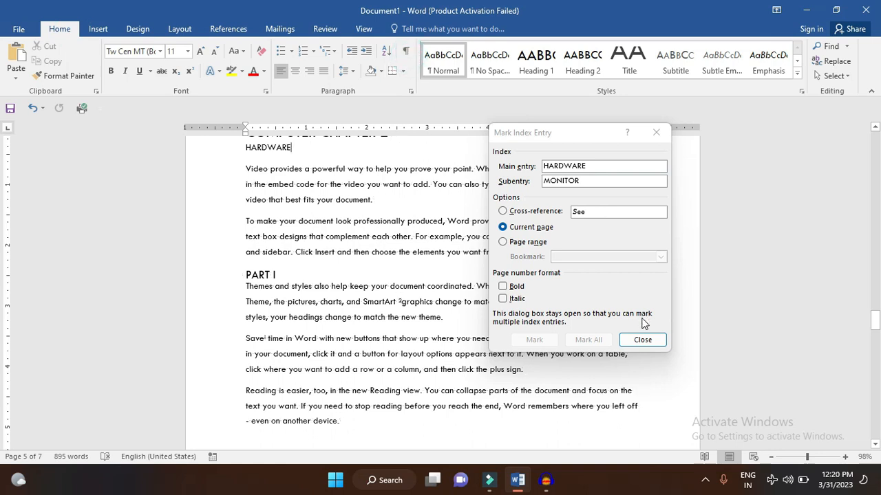
left_click(642, 340)
left_click(501, 246)
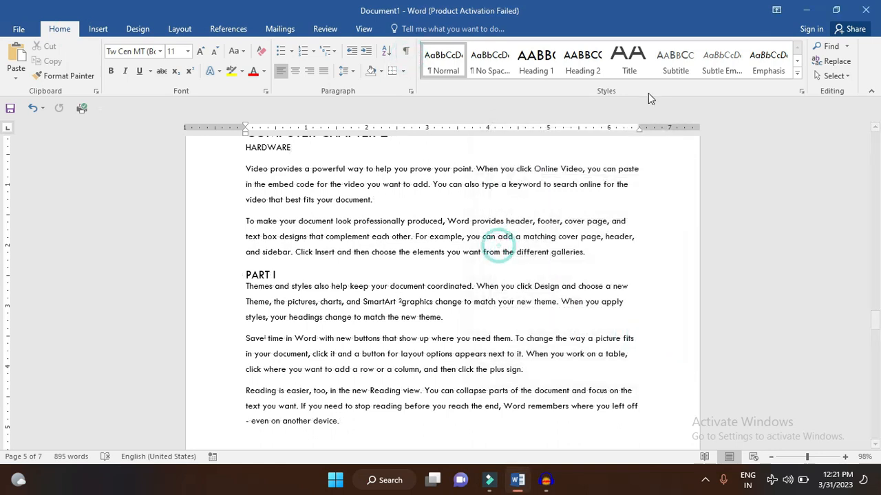
- Update the index below "Table 1" on the first page to include the newly marked entries
key("ctrl+Home")
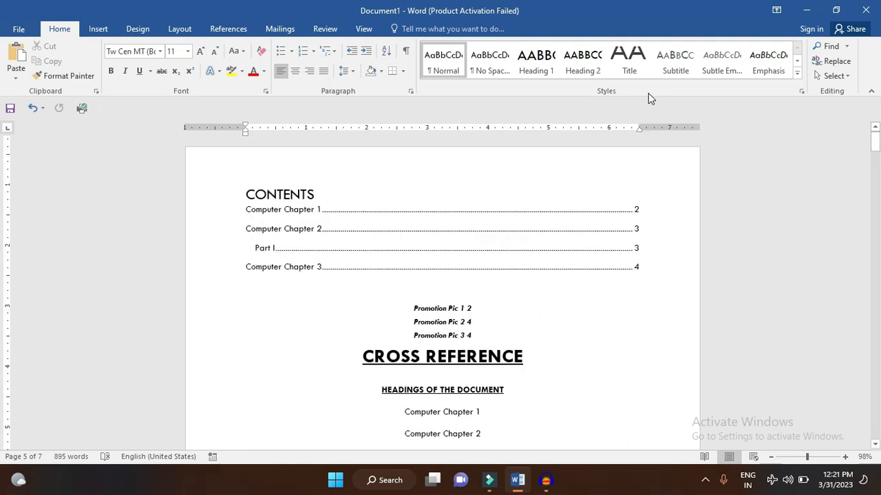
scroll(516, 239, "down", 5)
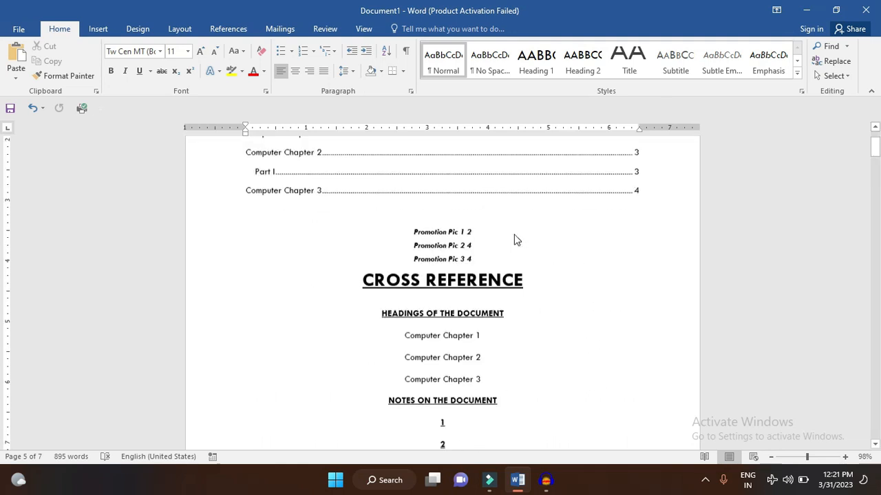
scroll(516, 239, "down", 3)
left_click(342, 320)
key("ctrl+a")
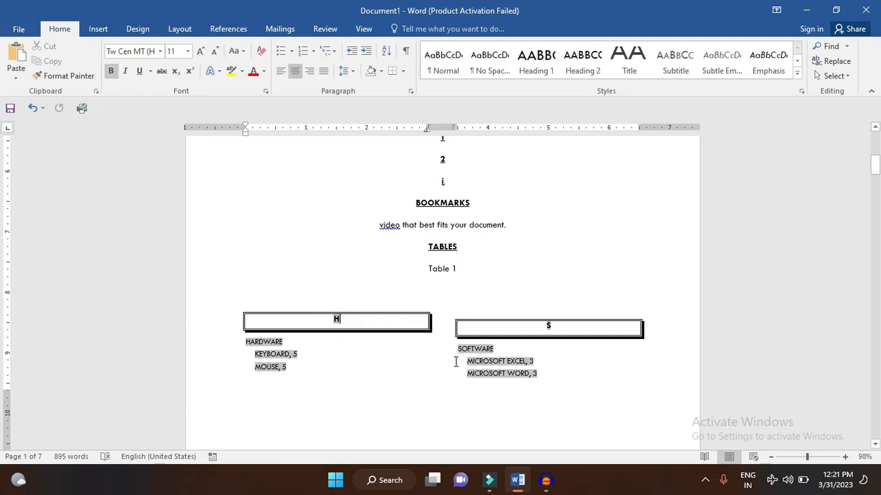
left_click(228, 28)
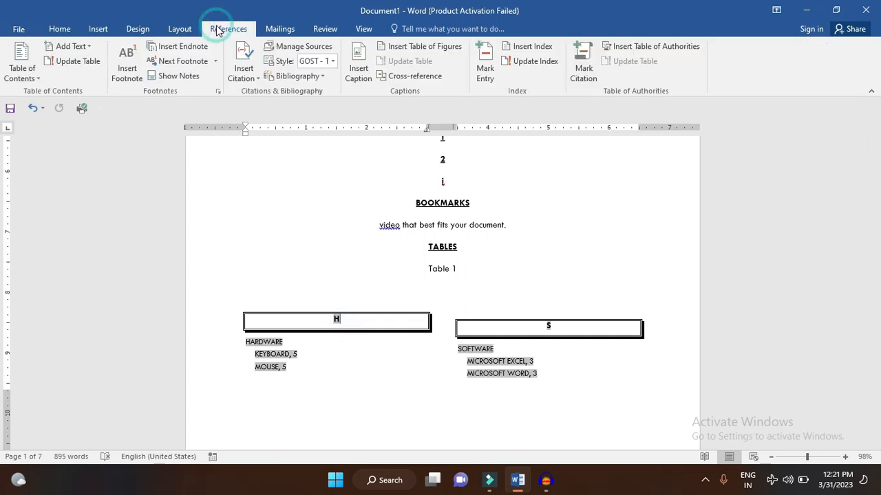
left_click(535, 68)
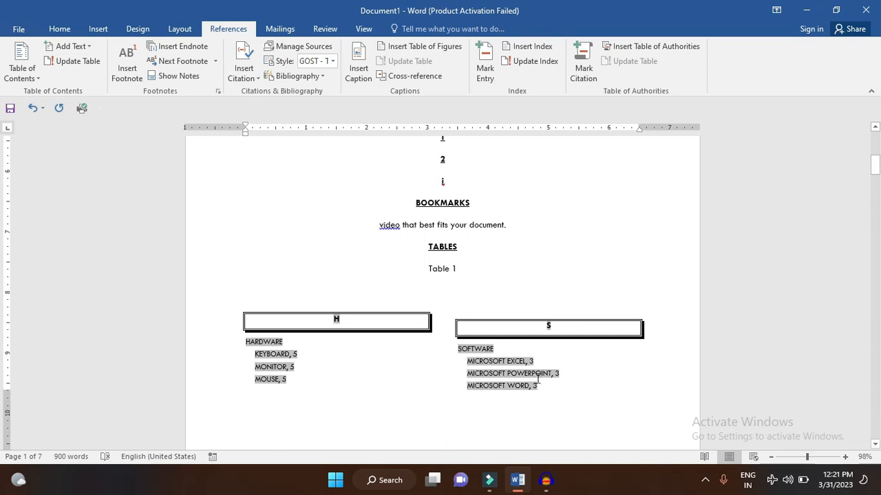
left_click(546, 399)
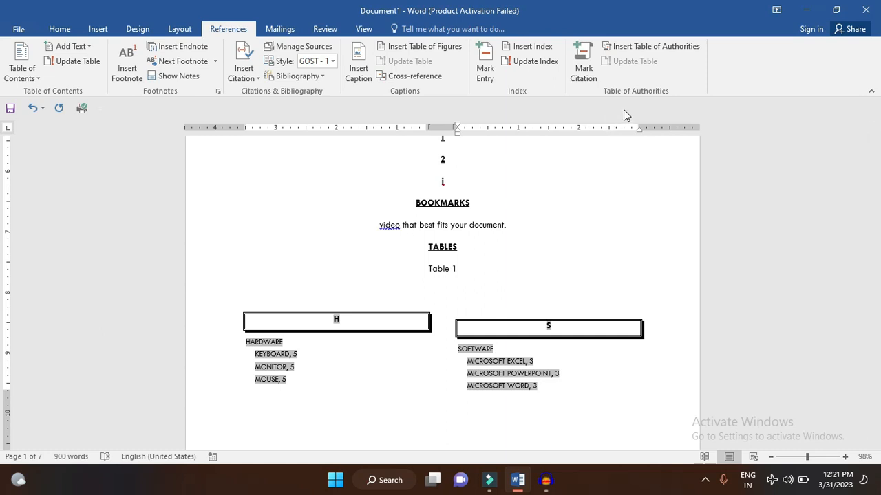
- Look through the citation categories offered for marking citations, and close the Edit Category and Mark Citation dialogs
scroll(467, 257, "down", 7)
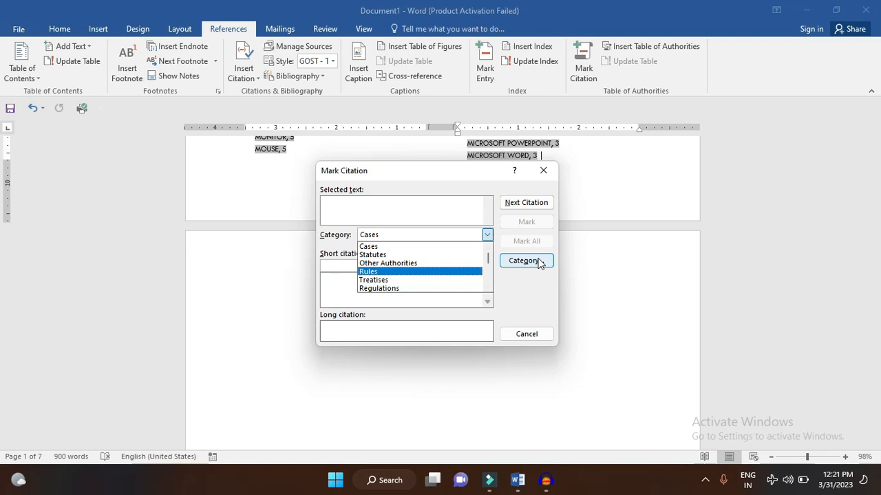
left_click(540, 260)
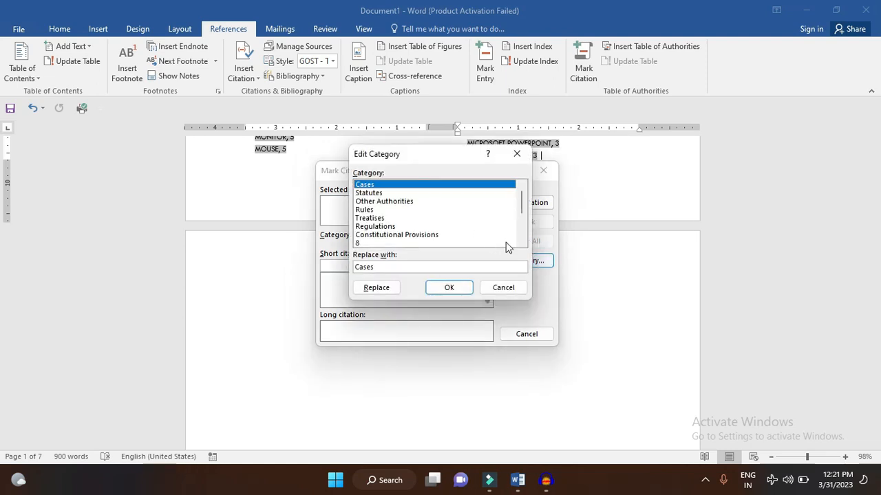
left_click(522, 243)
left_click(522, 242)
left_click(522, 243)
left_click(522, 243)
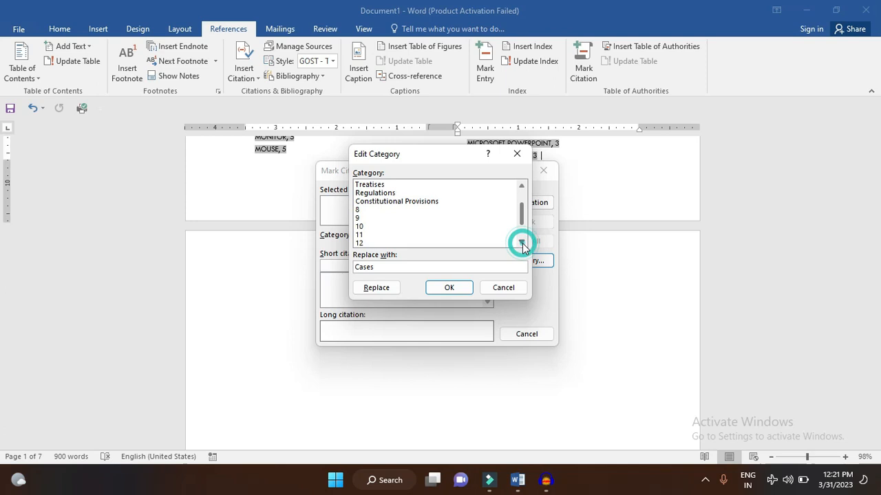
left_click(518, 154)
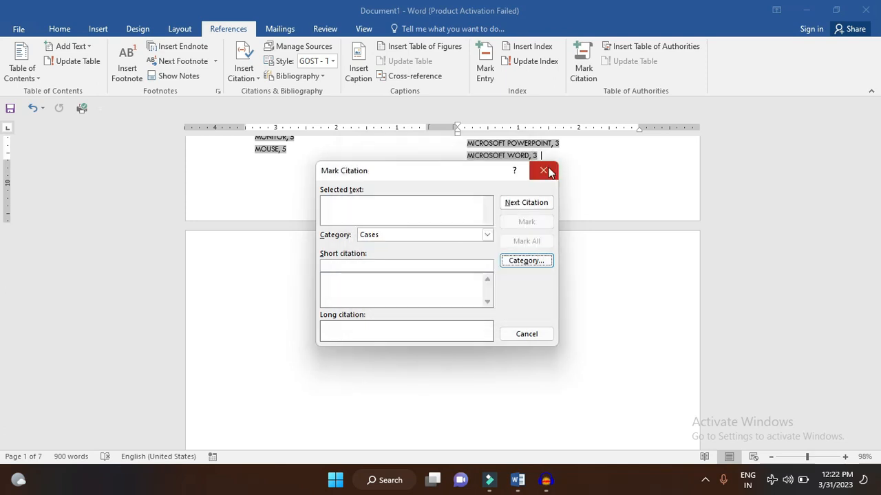
left_click(548, 168)
- Add the lines KEYBOARD, MOUSE and SCANNER below the last paragraph of Computer Chapter 2 on page 5
scroll(435, 313, "down", 4)
left_click(435, 314)
scroll(435, 314, "down", 6)
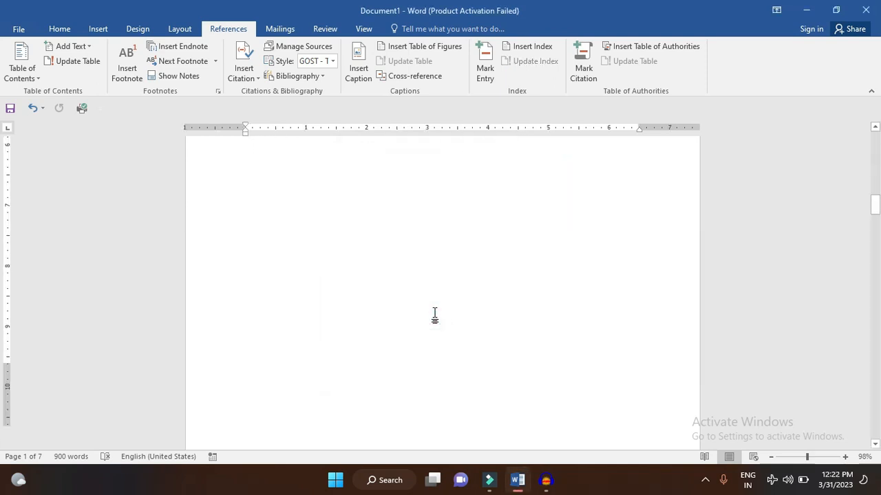
scroll(436, 313, "down", 20)
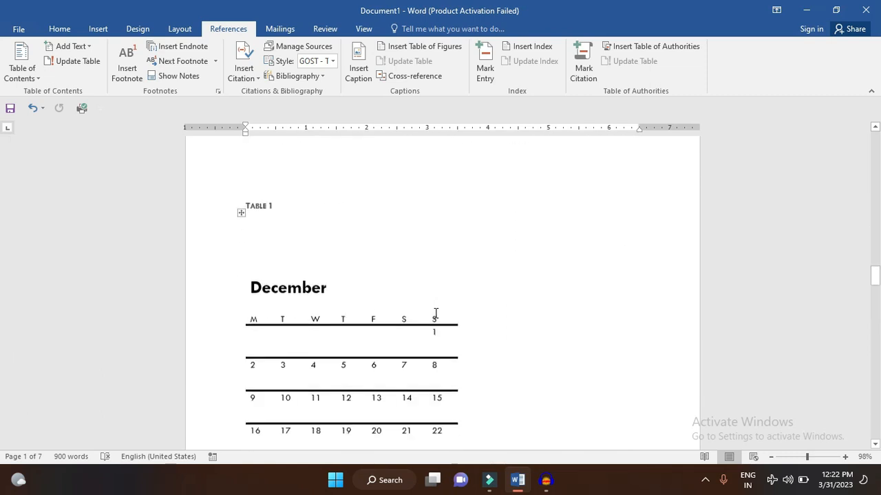
scroll(436, 314, "down", 20)
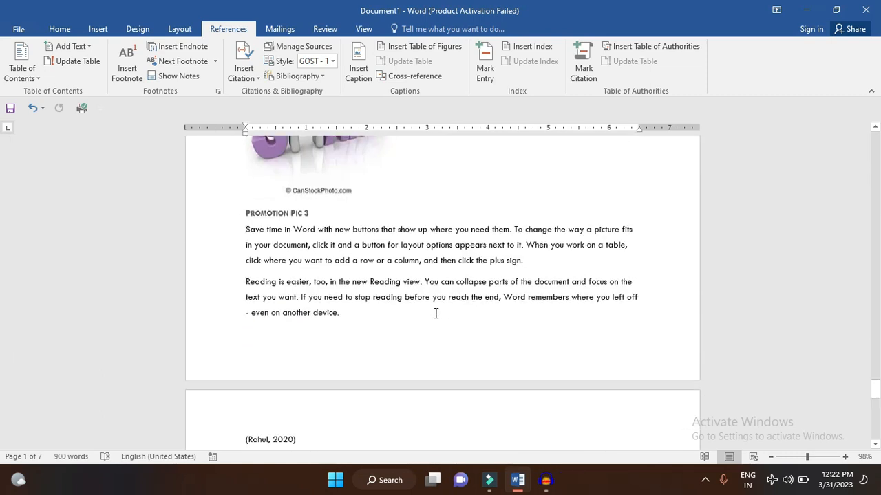
scroll(435, 313, "up", 2)
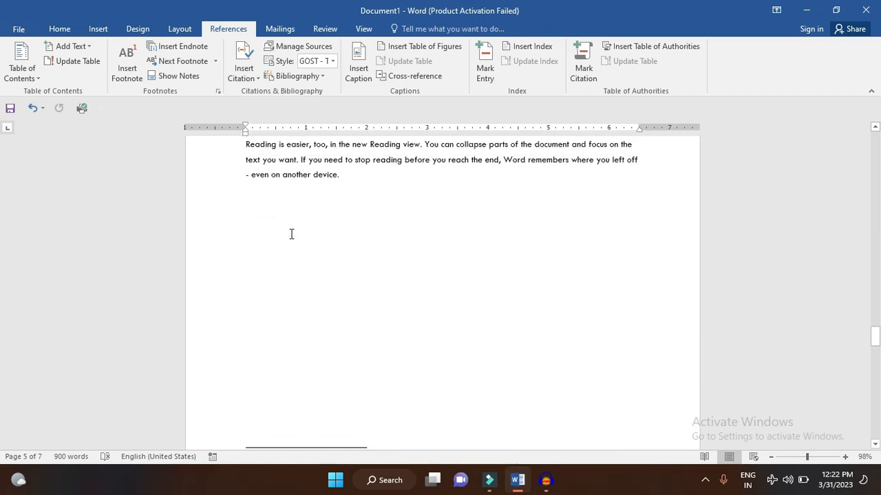
left_click(291, 233)
type("KEYBOARD")
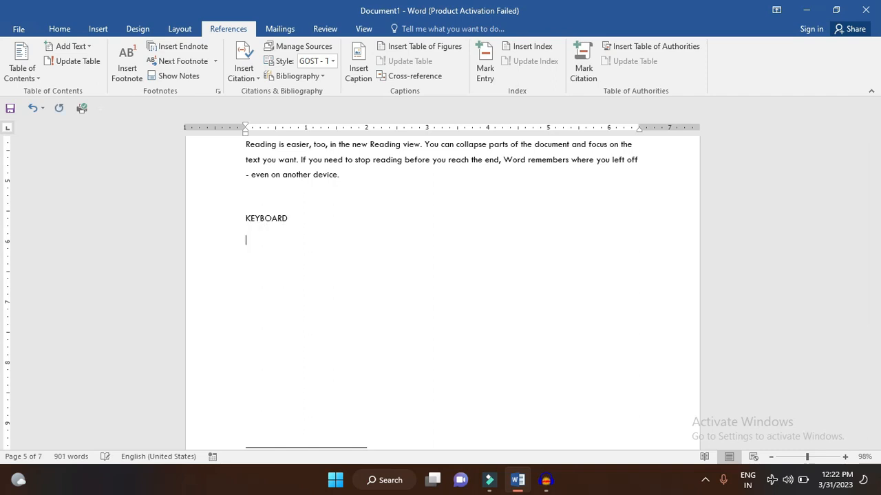
type("USE")
key("Return")
type("SCANNER")
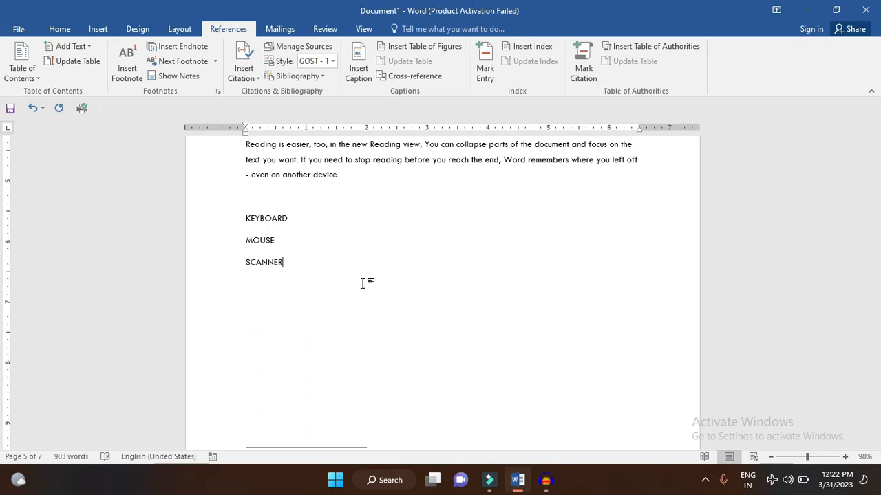
- Add the lines MONITOR, SPEAKER and PRINTER below the December calendar table on page 4
scroll(372, 303, "down", 3)
scroll(371, 303, "up", 8)
scroll(372, 302, "up", 7)
left_click(371, 304)
type("MONITOR")
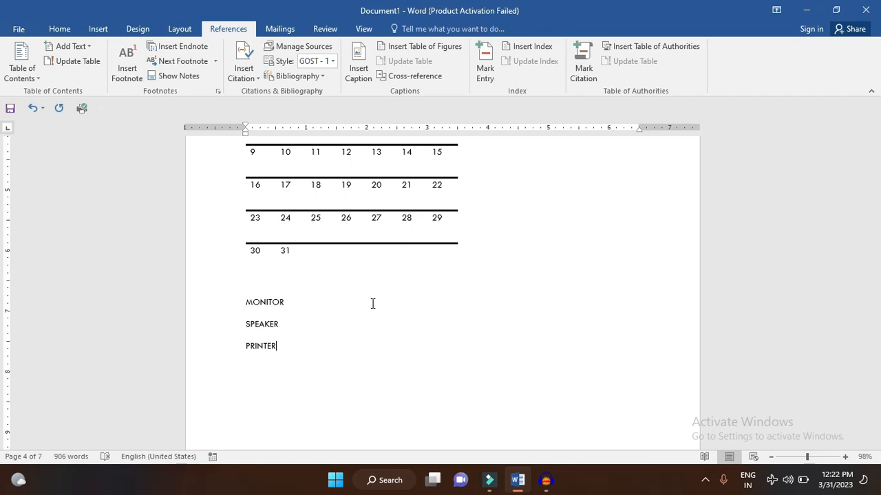
key("super+space")
- Rename citation category 8 as INPUT DEVICES in the Mark Citation category list
left_click(585, 73)
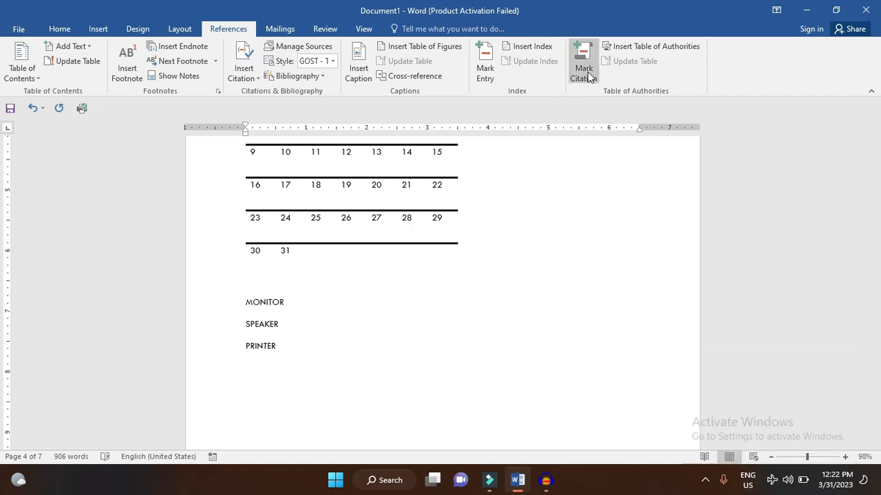
left_click(529, 227)
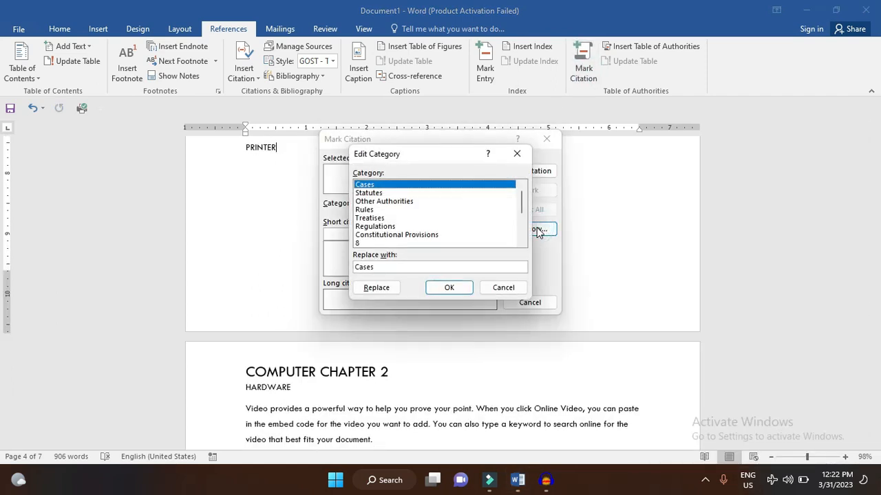
left_click(388, 243)
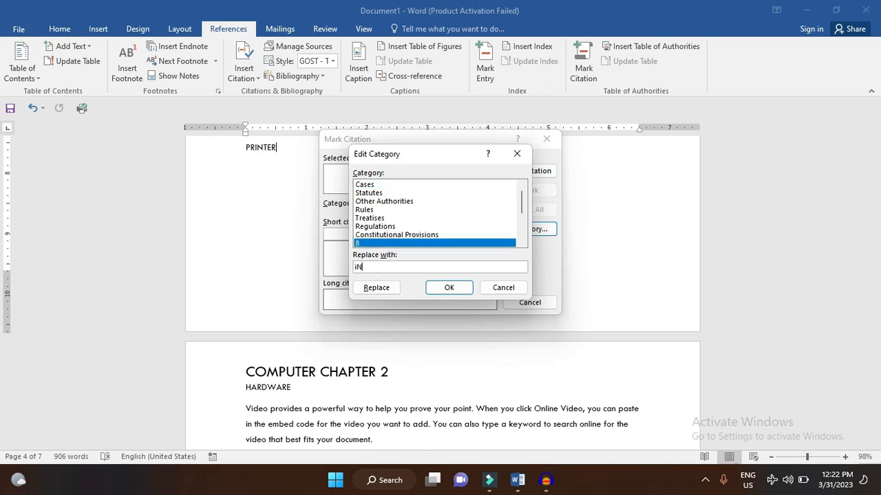
key("BackSpace")
key("BackSpace")
left_click(386, 288)
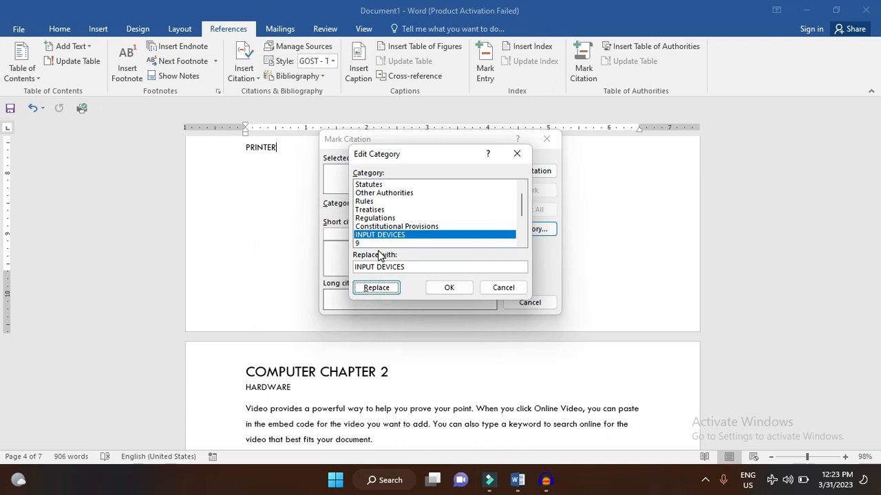
- Select the word PRINTER on page 4 and rename citation category 9 as OUTPUT DEVICES
scroll(510, 237, "down", 1)
left_click(483, 238)
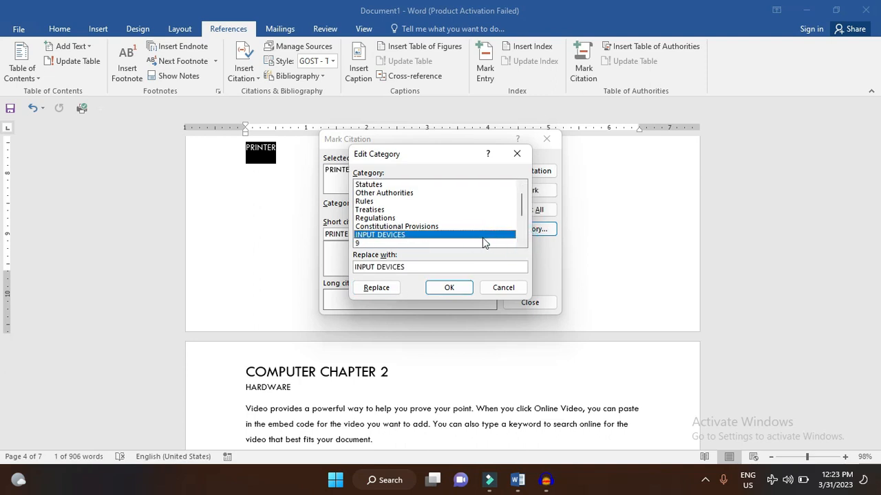
key("Down")
left_click(421, 265)
key("BackSpace")
type("OUT")
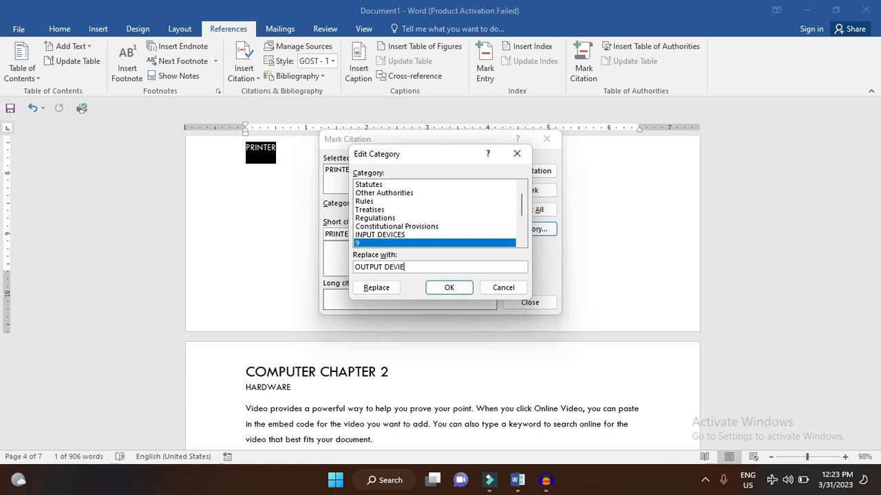
left_click(394, 288)
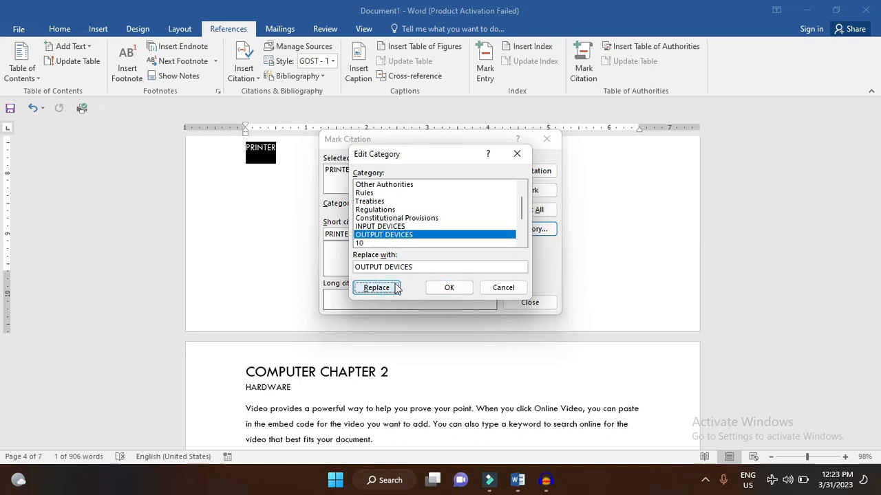
left_click(442, 287)
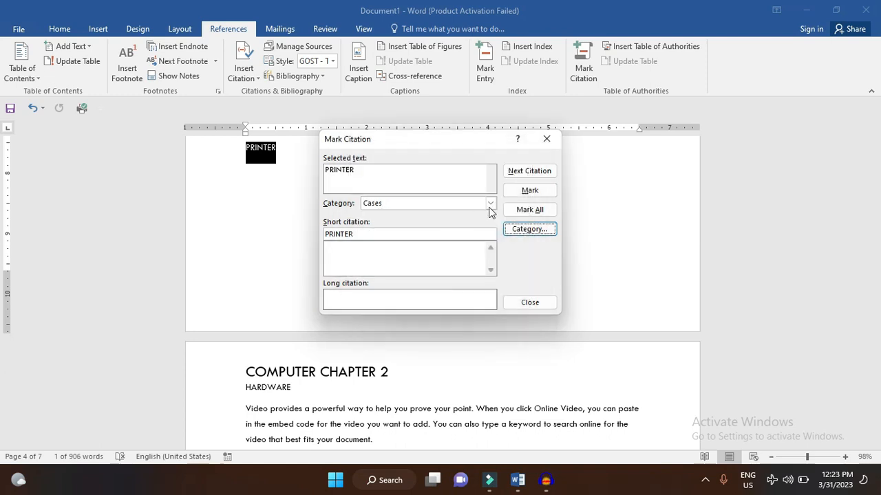
- Mark the selected word PRINTER as a citation in the OUTPUT DEVICES category
left_click(490, 202)
left_click(492, 256)
left_click(492, 256)
left_click(492, 256)
left_click(451, 265)
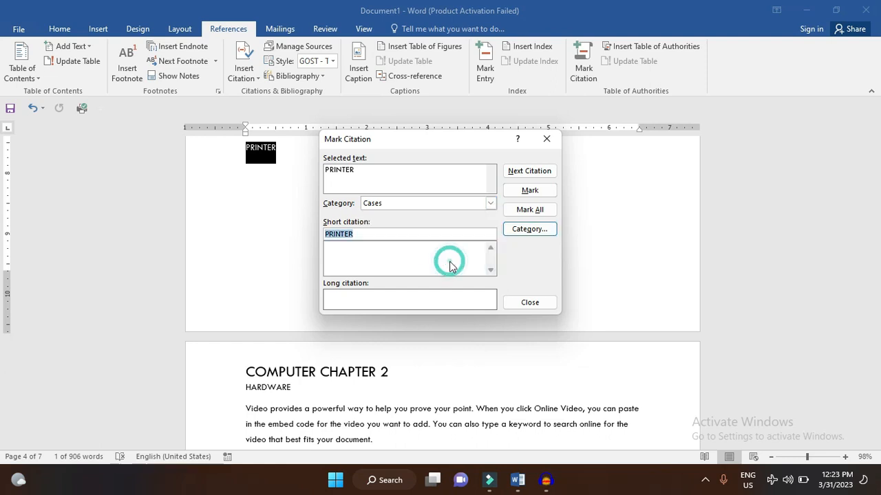
left_click(490, 203)
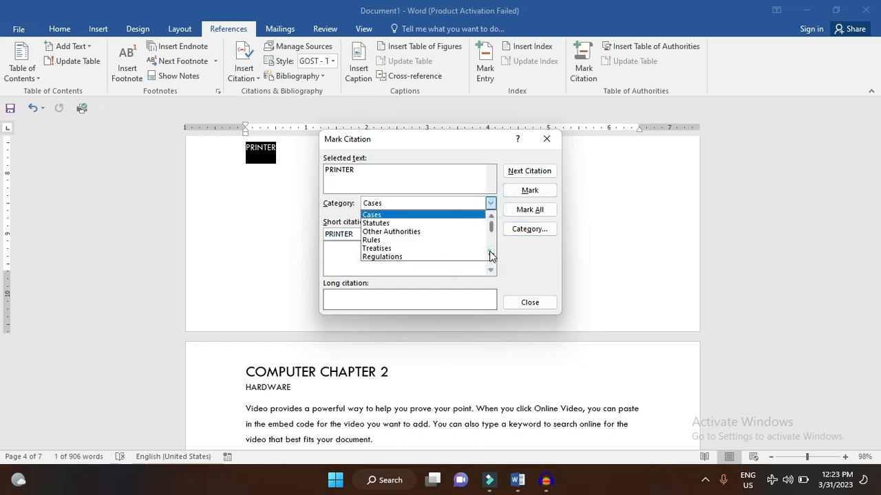
left_click(490, 255)
left_click(490, 255)
left_click(491, 256)
left_click(462, 257)
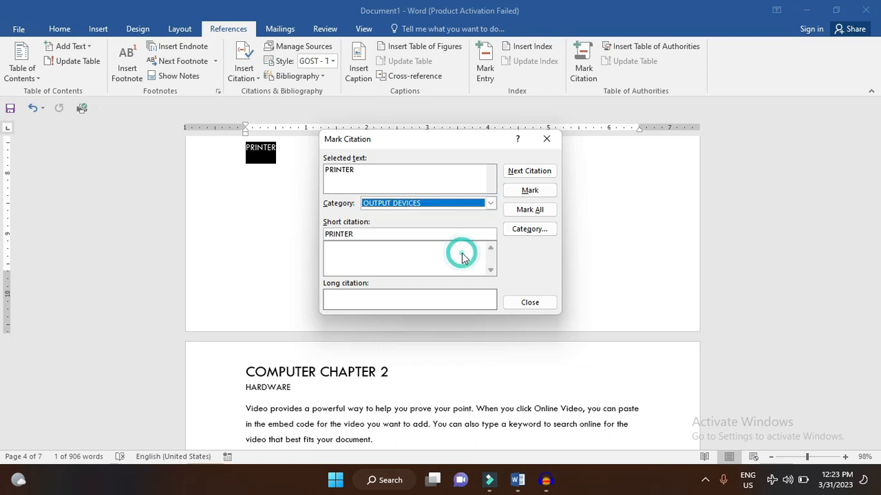
left_click(530, 191)
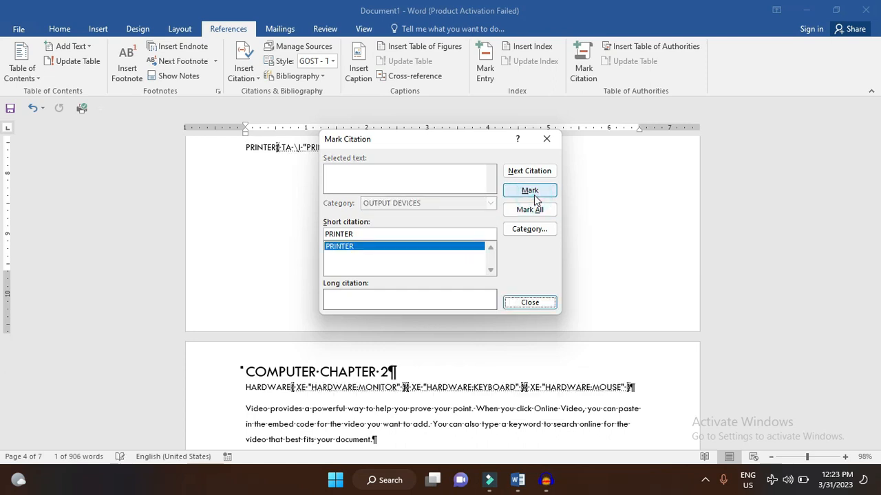
- Mark the word MONITOR below the calendar table as a citation in the OUTPUT DEVICES category
left_click(311, 180)
scroll(312, 179, "up", 1)
scroll(312, 179, "up", 1)
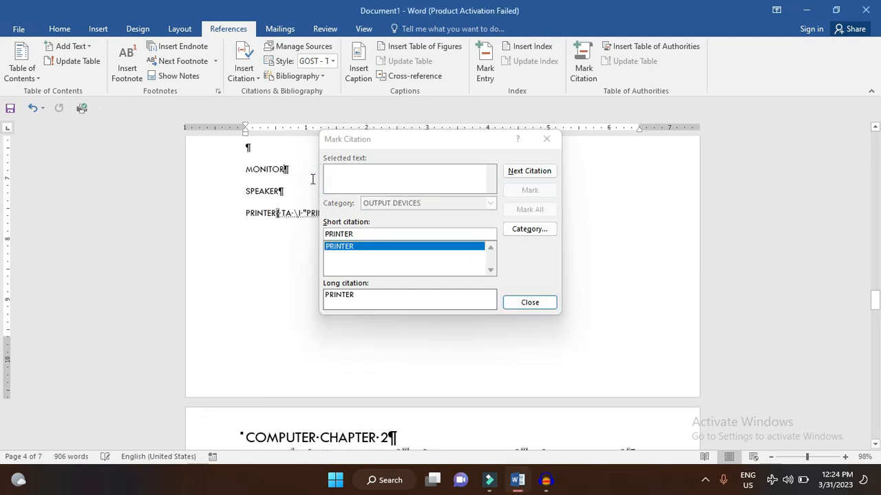
triple_click(311, 179)
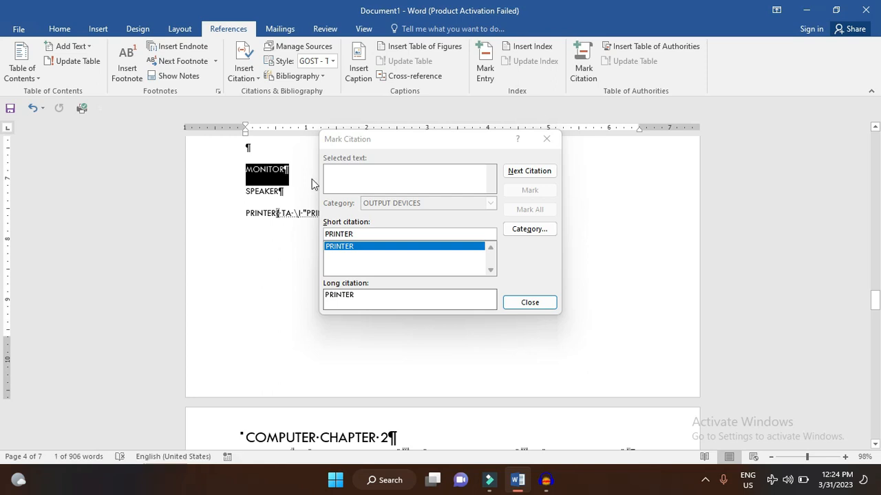
left_click(364, 234)
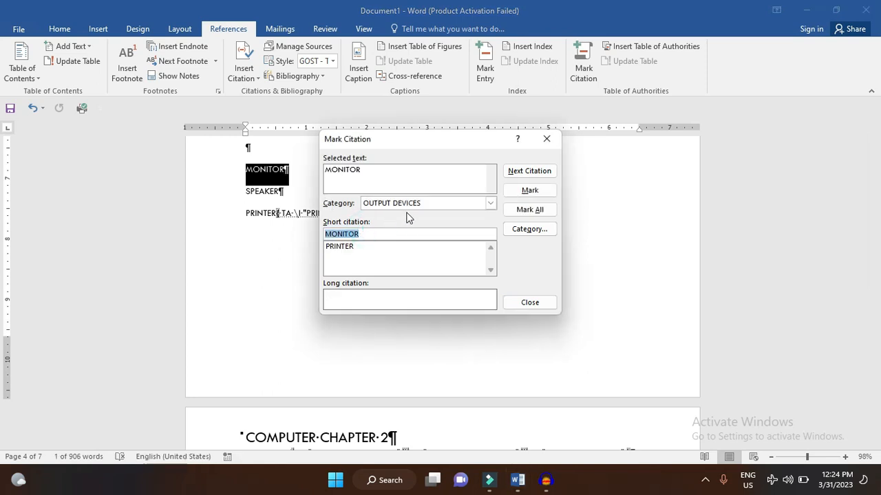
left_click(534, 195)
- Mark the word KEYBOARD on page 5 as a citation in the INPUT DEVICES category
left_click(273, 238)
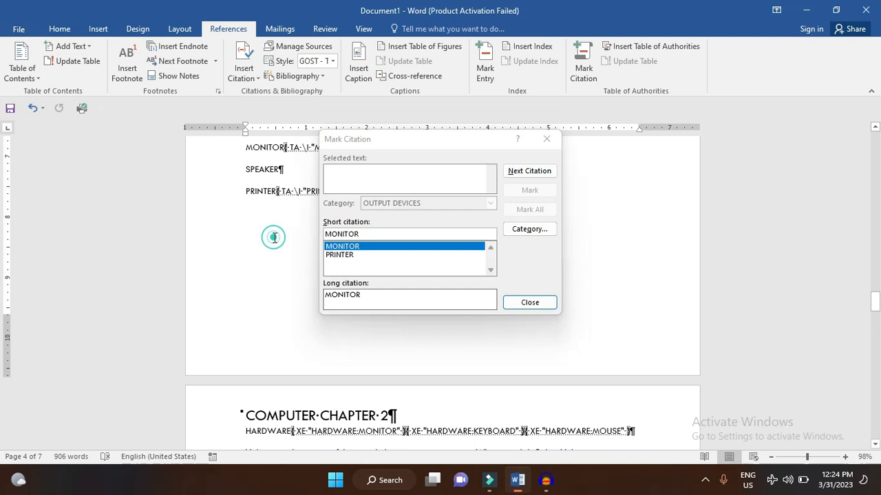
scroll(275, 237, "down", 2)
scroll(274, 237, "down", 6)
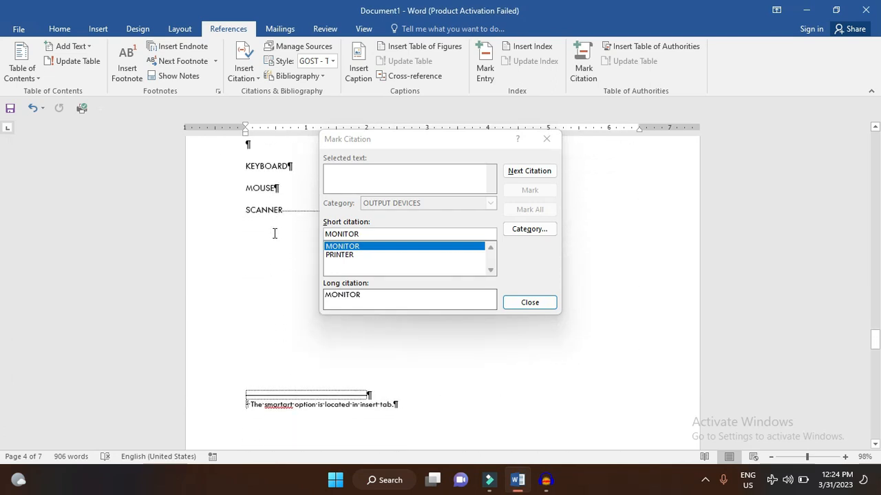
left_click(242, 167)
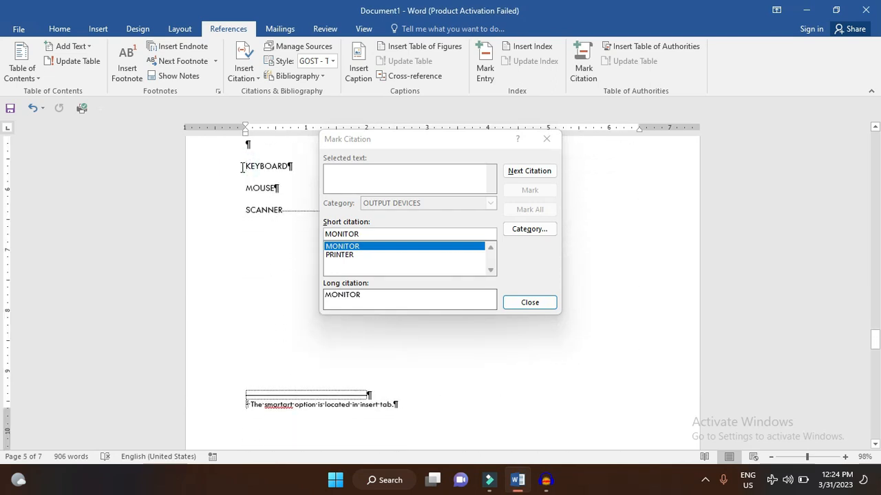
key("shift+Down")
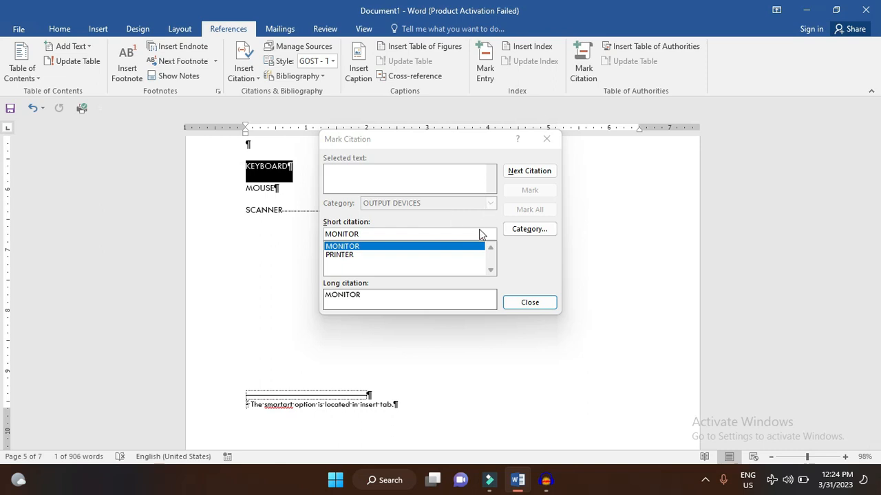
left_click(478, 234)
left_click(491, 205)
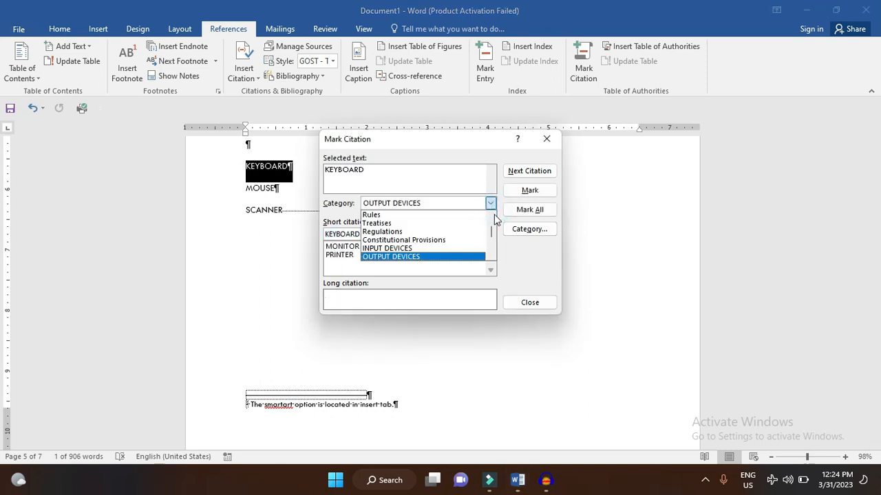
left_click(467, 255)
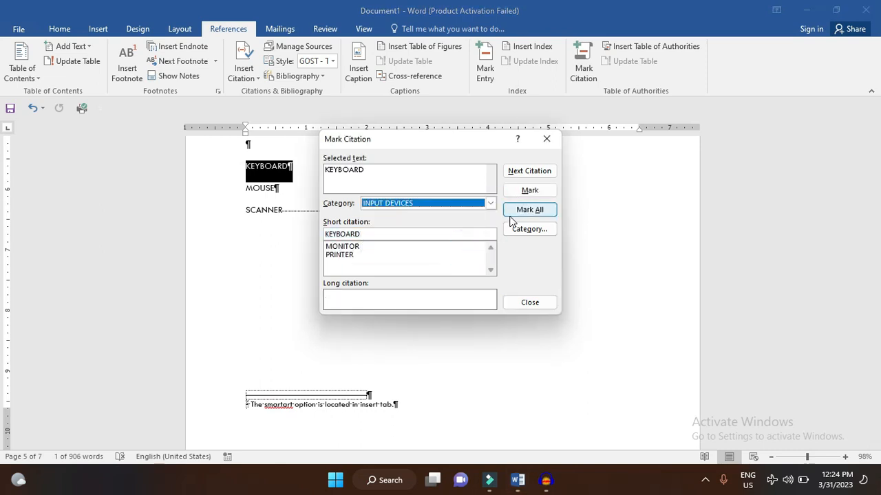
left_click(528, 192)
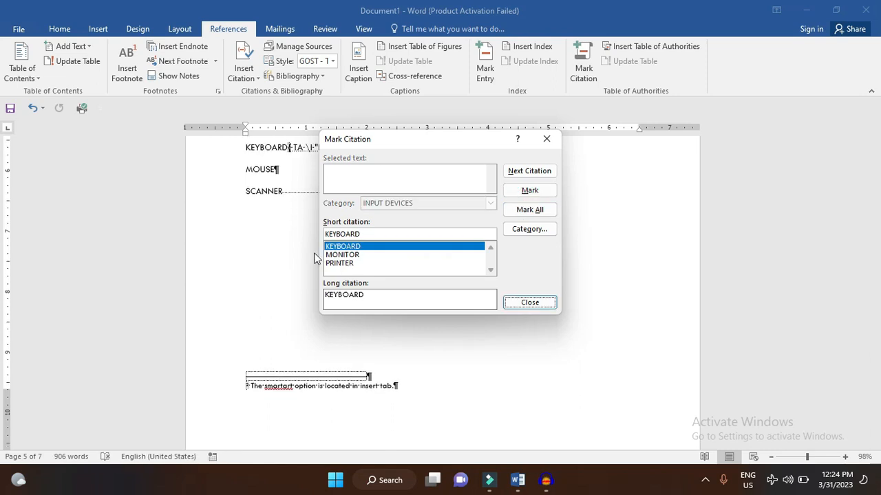
- Mark the word MOUSE below KEYBOARD as a citation in the INPUT DEVICES category
left_click(285, 174)
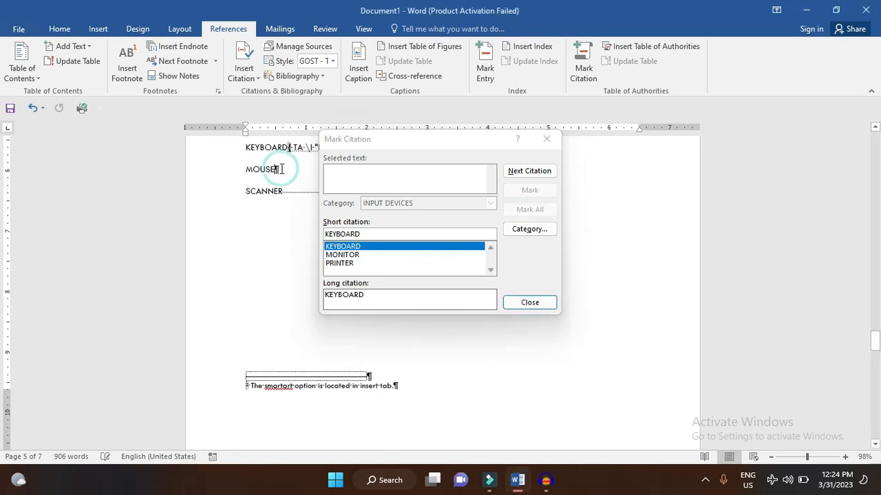
triple_click(281, 170)
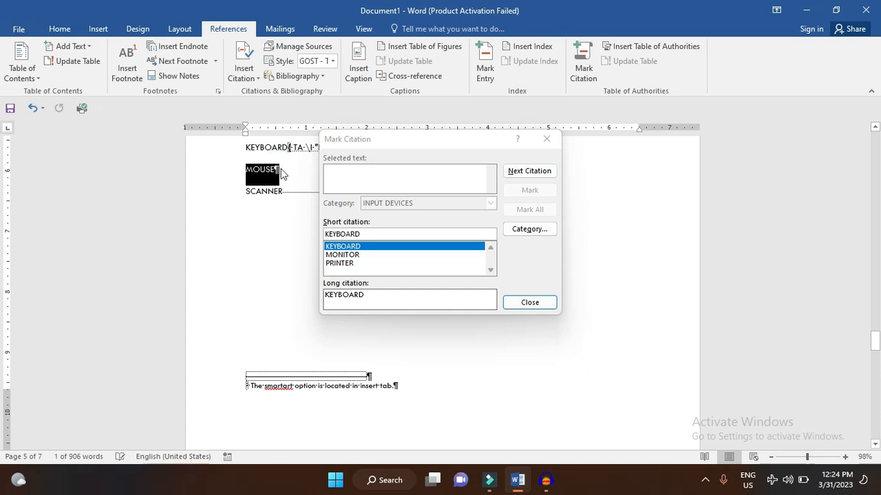
left_click(374, 230)
left_click(540, 193)
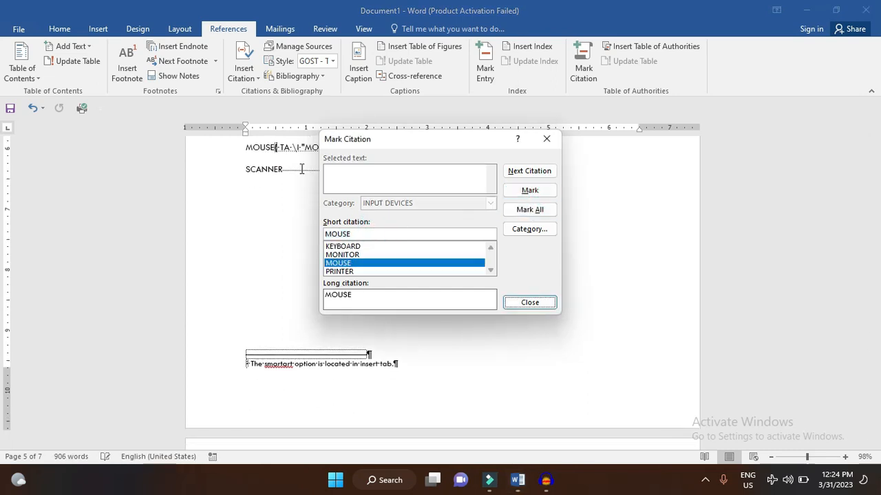
- Mark the word SCANNER as a citation in the INPUT DEVICES category and finish marking citations
left_click(285, 169)
key("super+space")
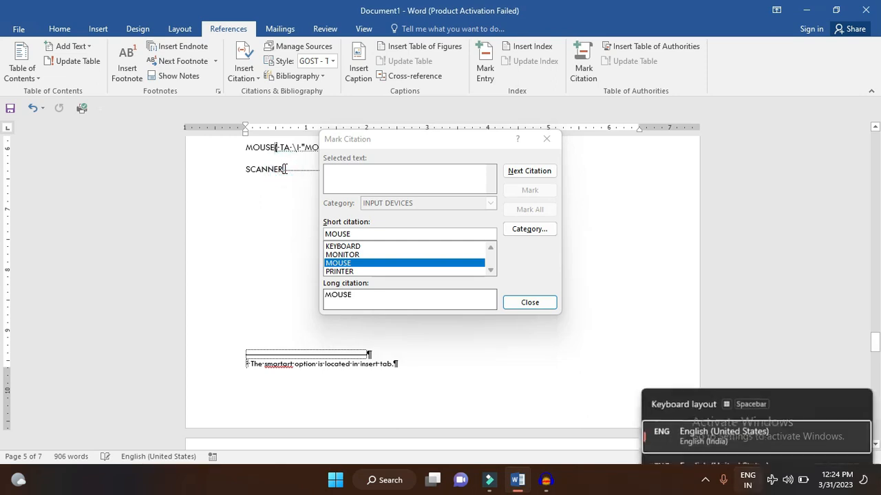
triple_click(285, 169)
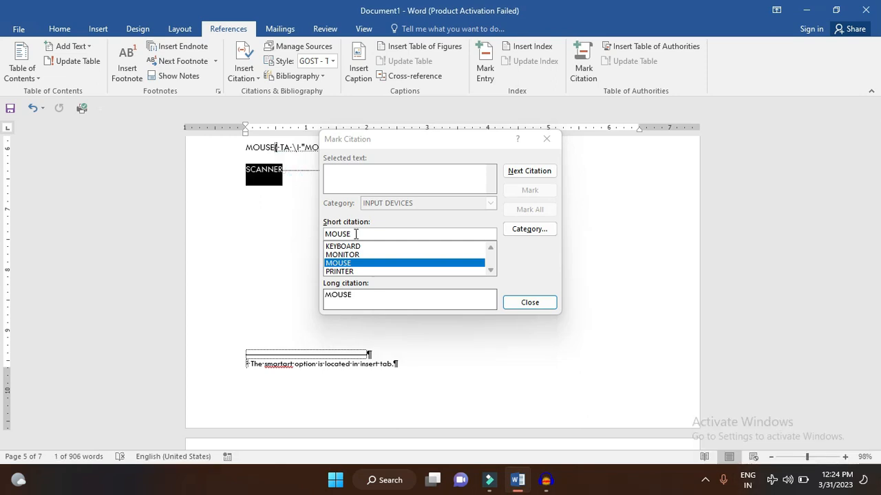
left_click(335, 228)
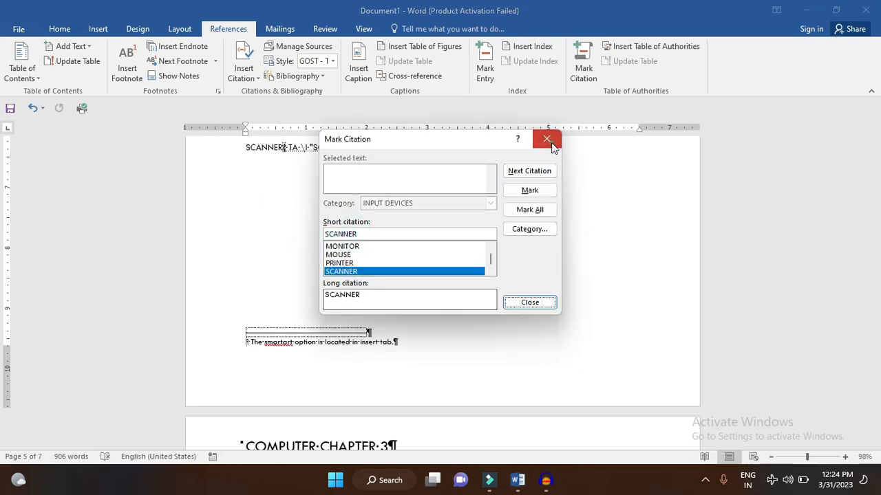
left_click(547, 139)
- Return to the blank page after the index and hide the document's formatting marks
scroll(530, 183, "up", 5)
scroll(530, 183, "up", 10)
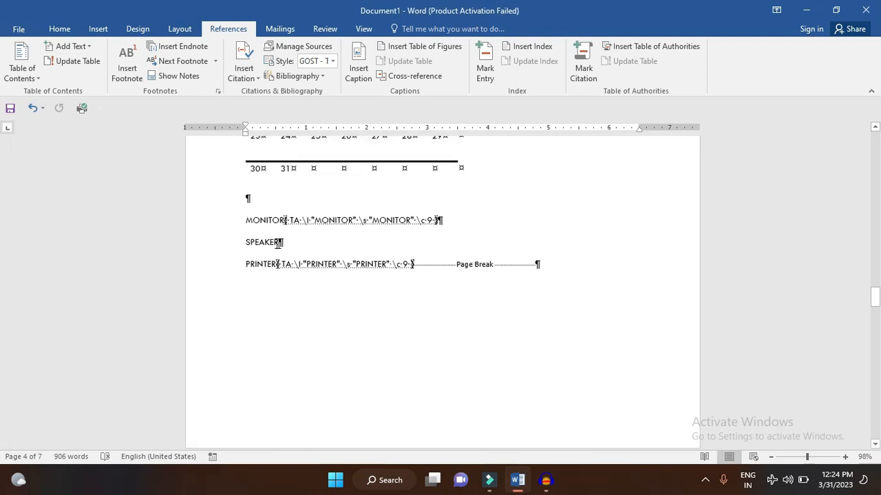
scroll(330, 242, "up", 15)
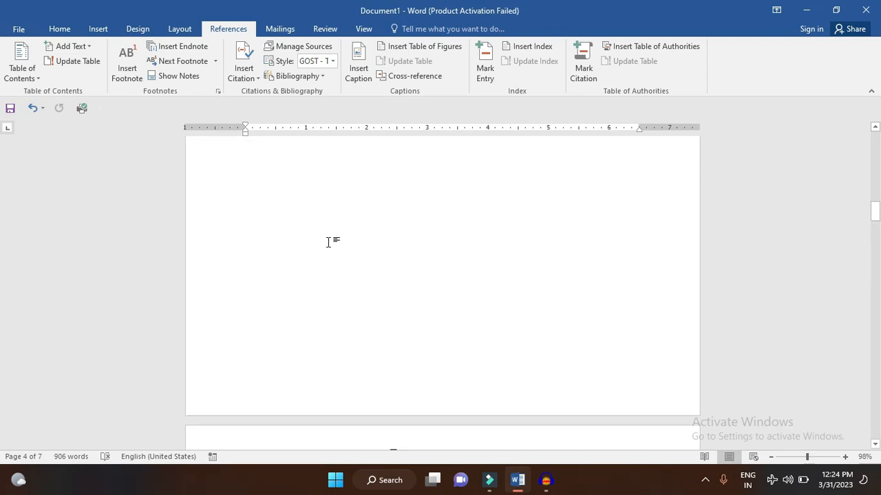
scroll(329, 242, "down", 15)
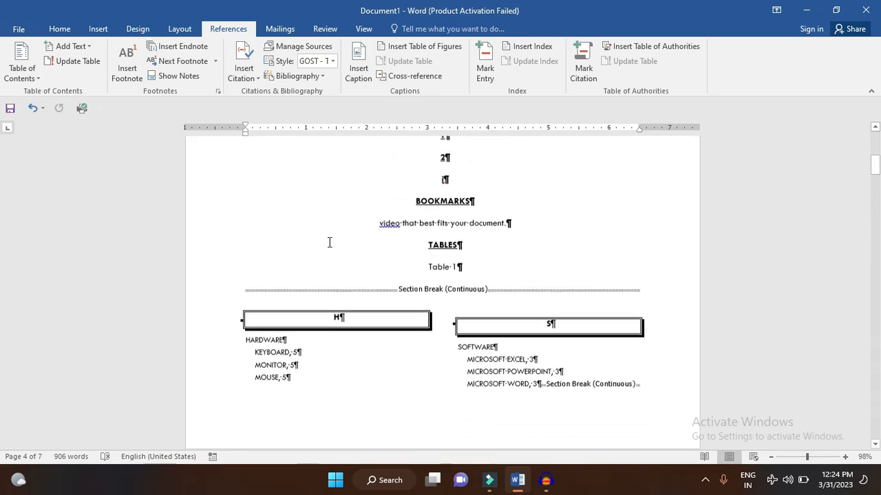
scroll(326, 247, "down", 1)
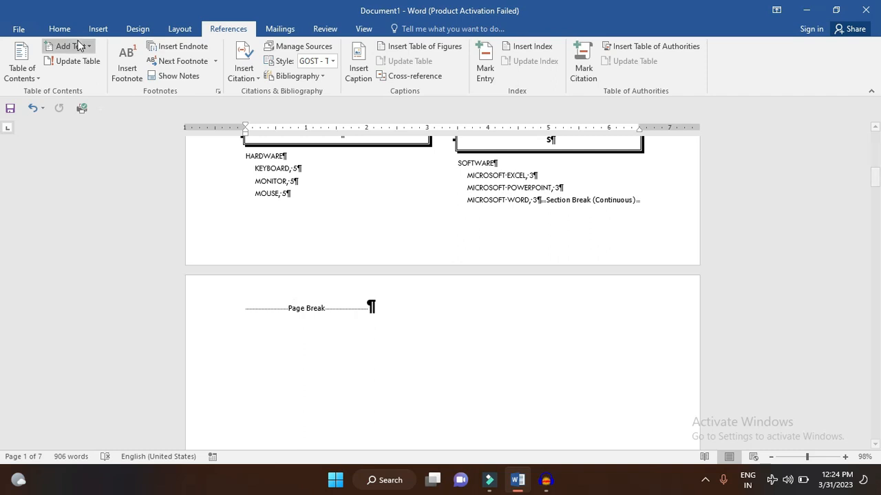
left_click(59, 29)
left_click(406, 52)
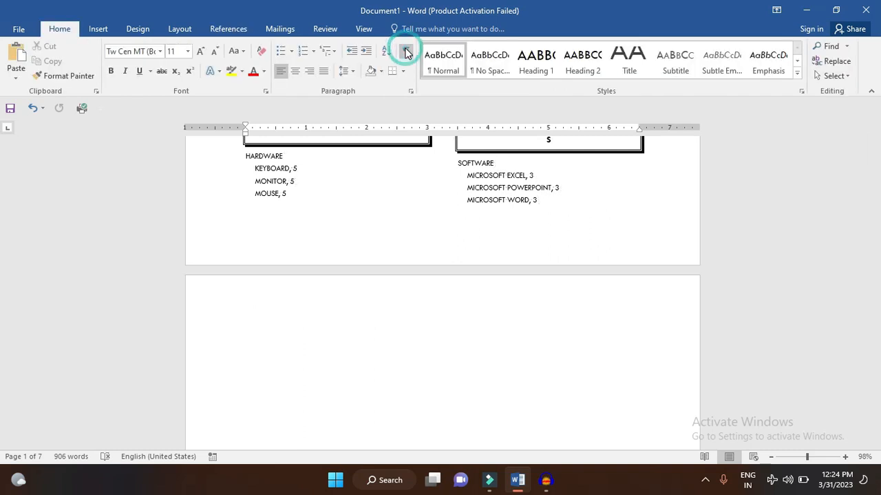
- Insert a table of authorities for all categories at the start of the blank page 2
left_click(259, 316)
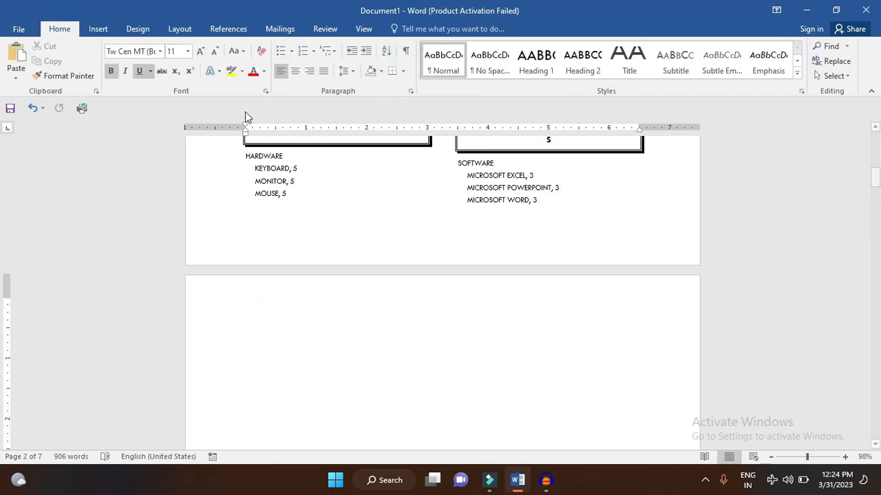
left_click(227, 28)
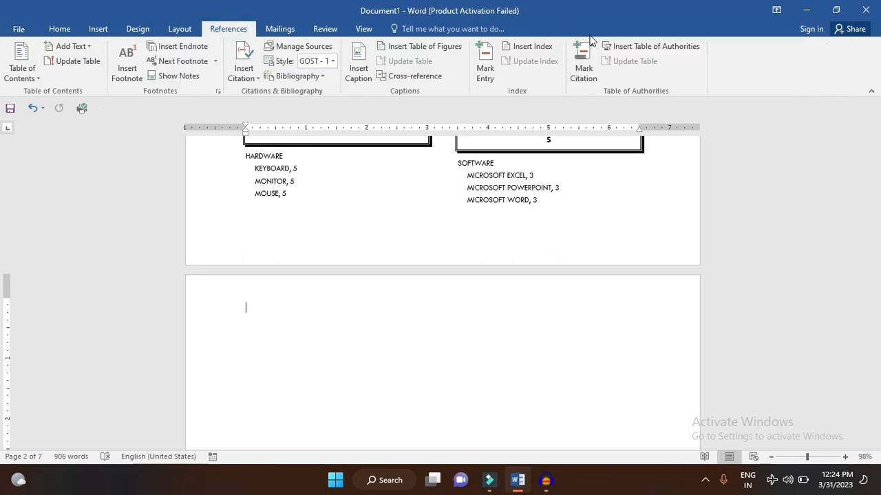
left_click(627, 46)
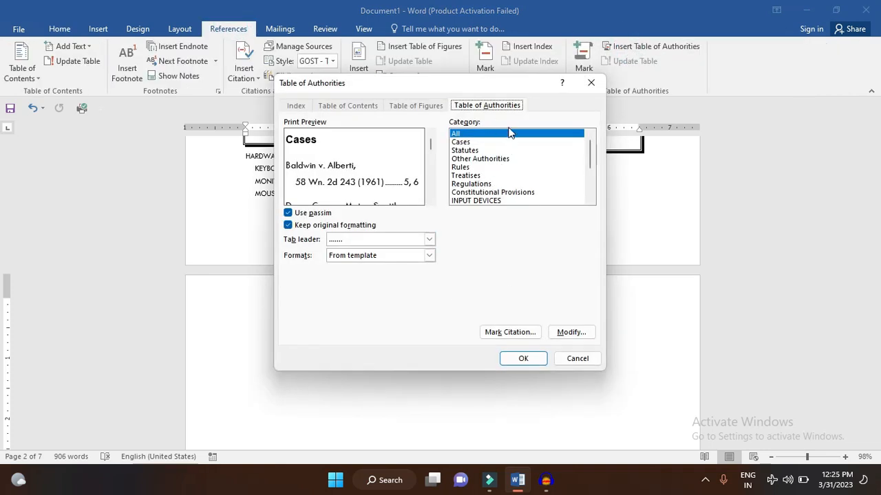
left_click(525, 358)
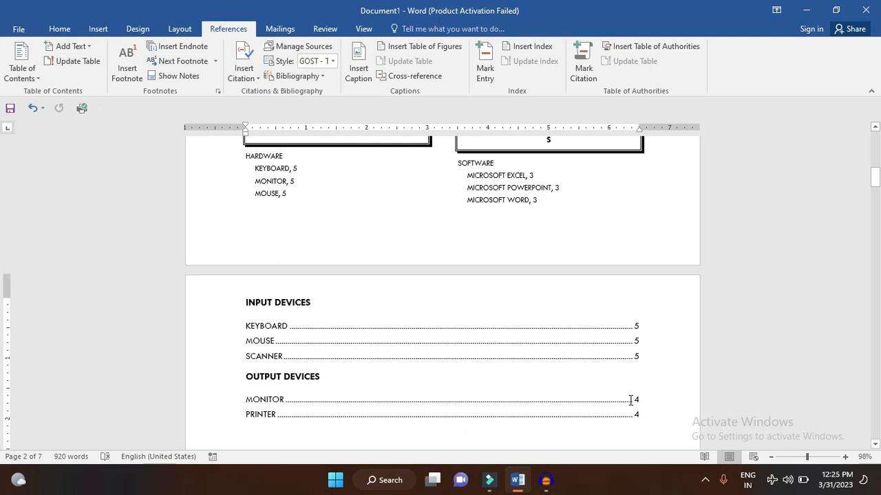
- Mark the word SPEAKER on page 4 as a citation in the OUTPUT DEVICES category
scroll(630, 400, "down", 15)
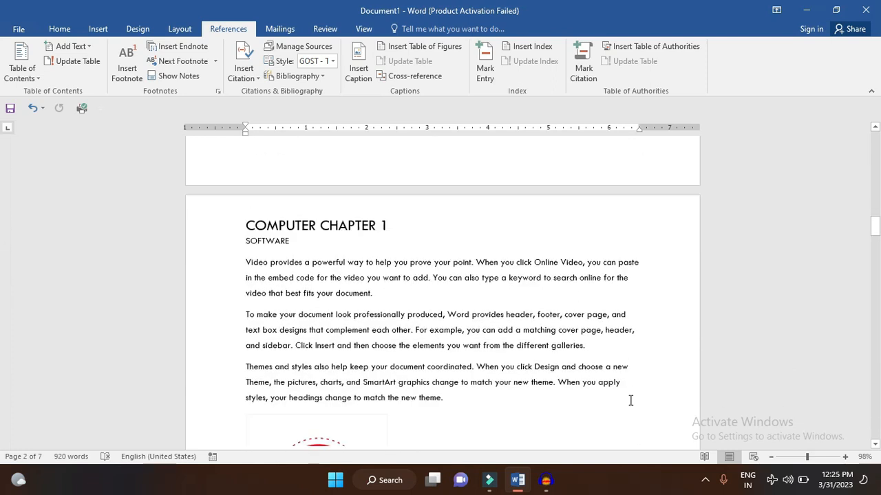
scroll(630, 400, "down", 10)
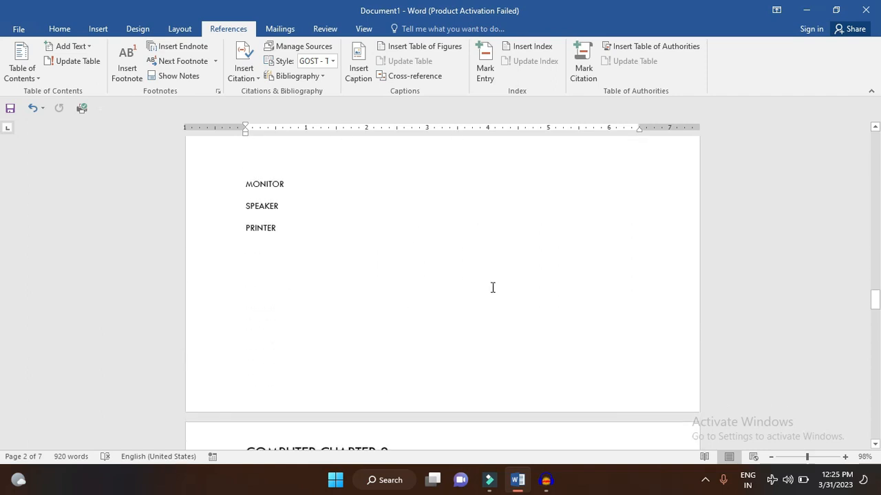
left_click(297, 201)
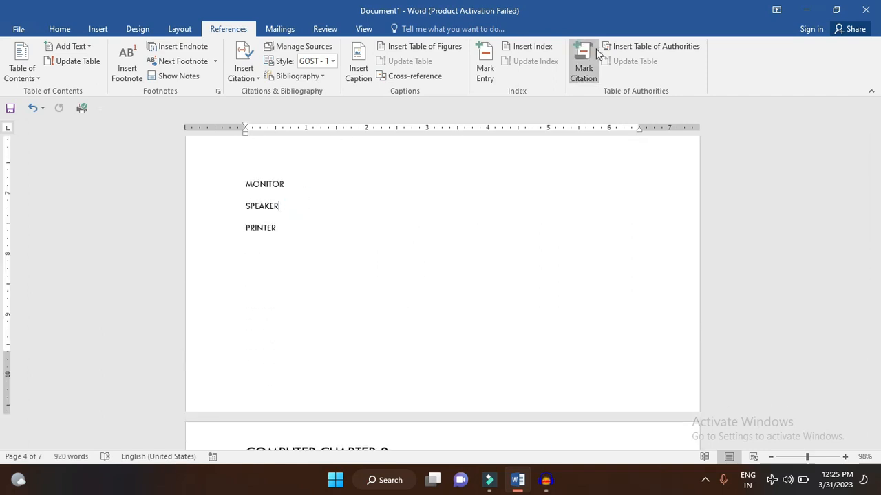
key("shift+Home")
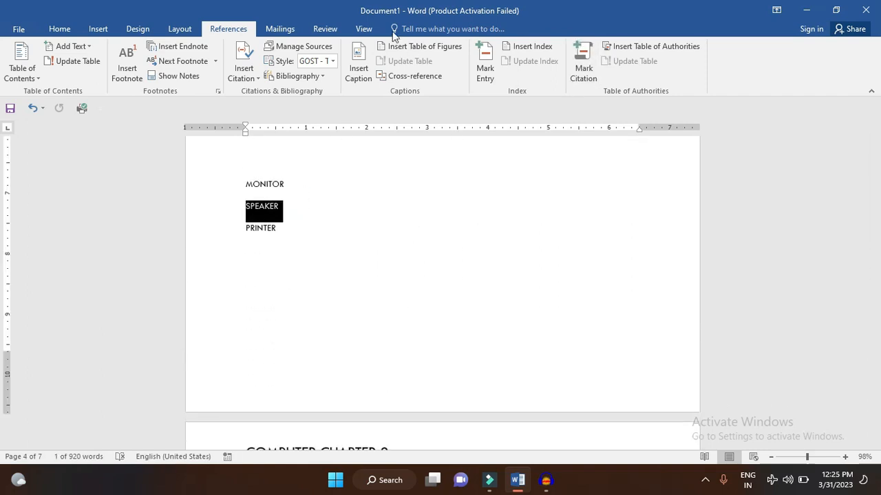
left_click(580, 69)
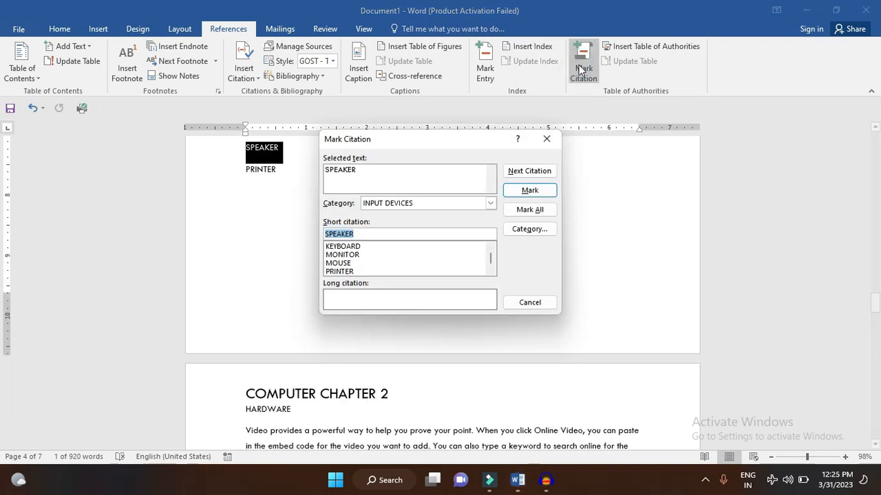
left_click(491, 203)
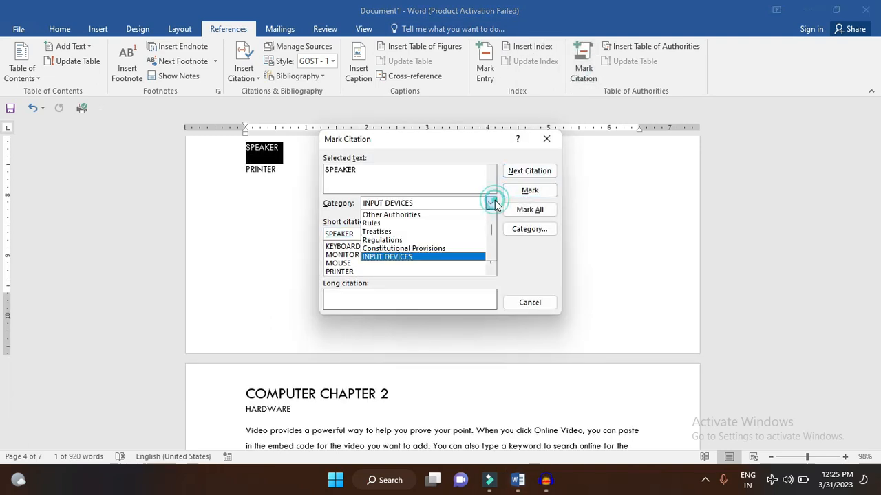
left_click(491, 257)
left_click(477, 256)
left_click(529, 193)
left_click(555, 142)
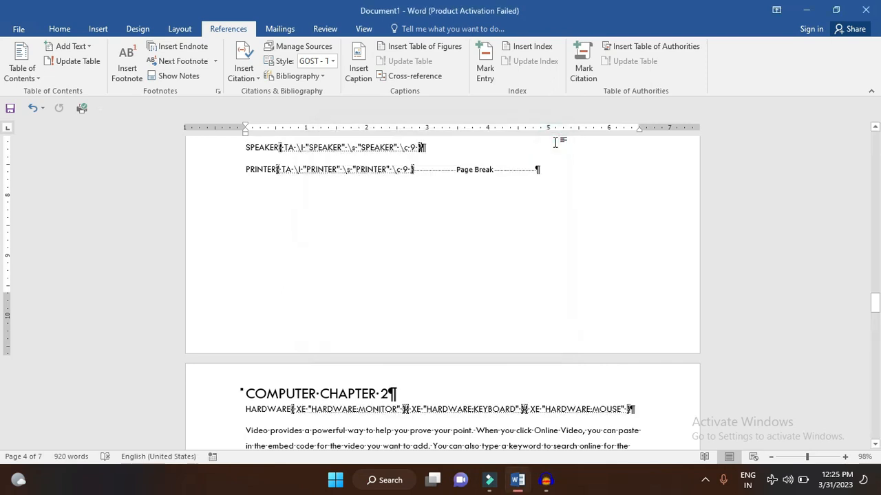
- Hide the formatting marks again and update the table of authorities on page 2
left_click(58, 29)
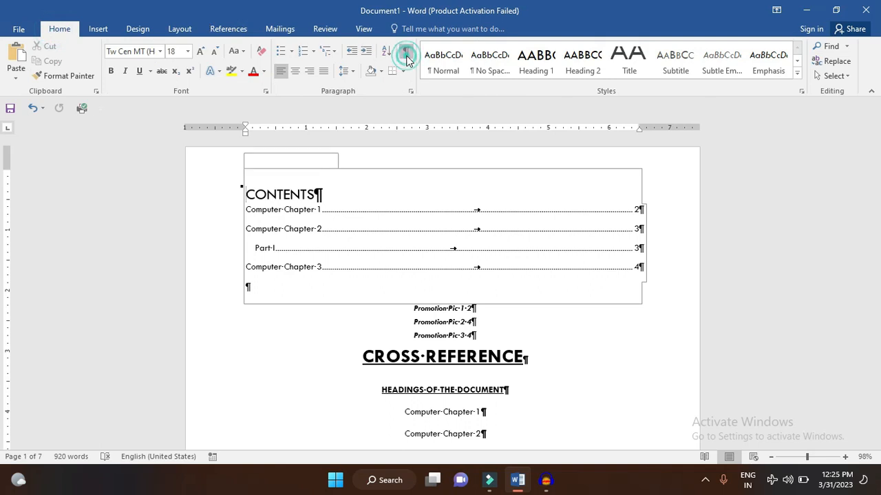
left_click(406, 51)
scroll(499, 199, "down", 5)
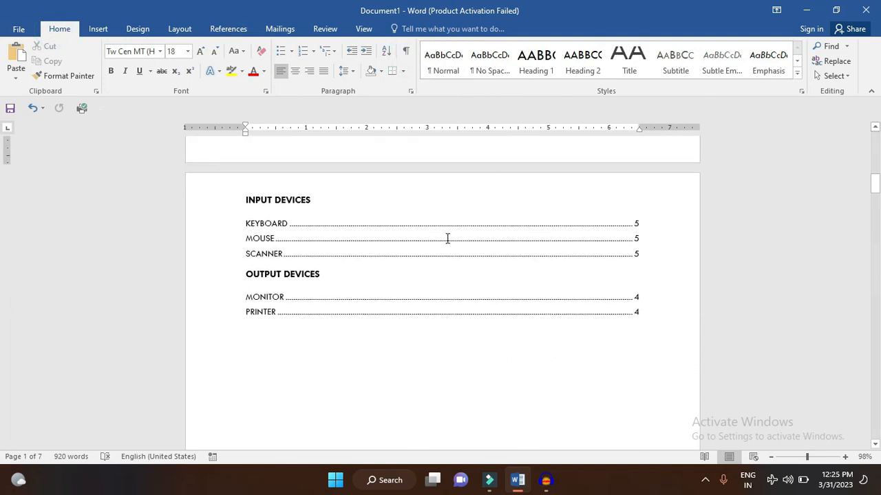
left_click(349, 289)
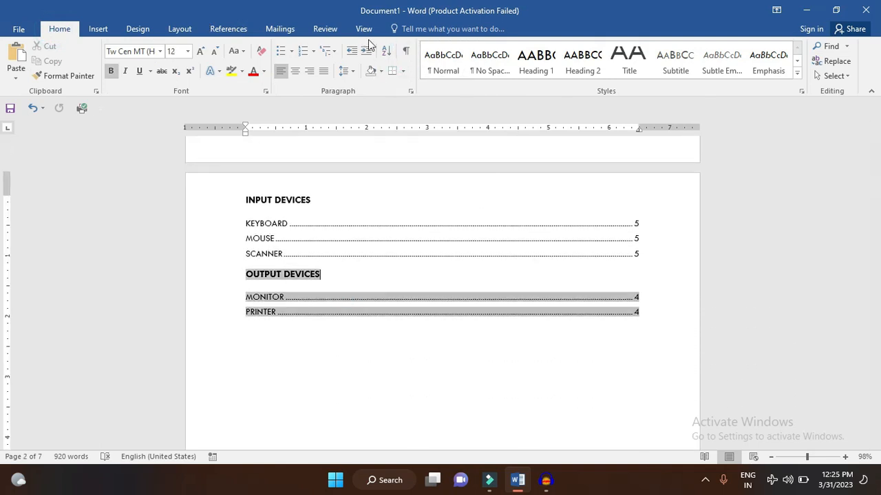
left_click(228, 28)
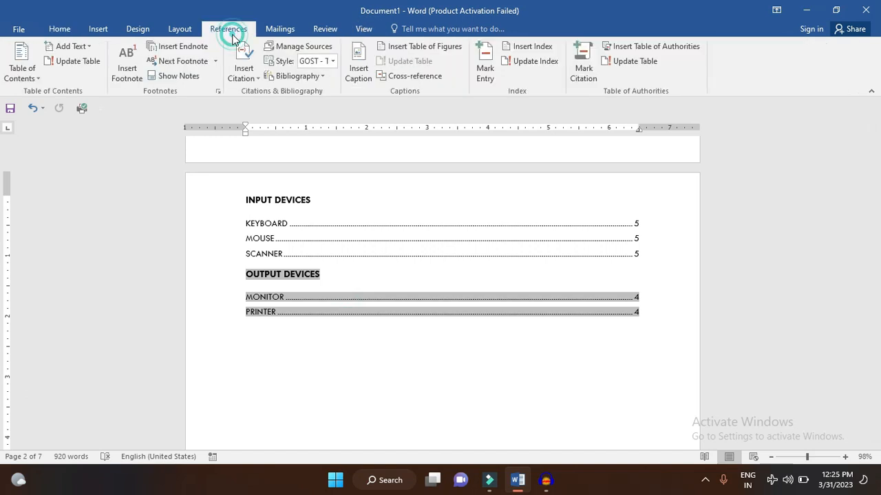
left_click(636, 61)
left_click(465, 356)
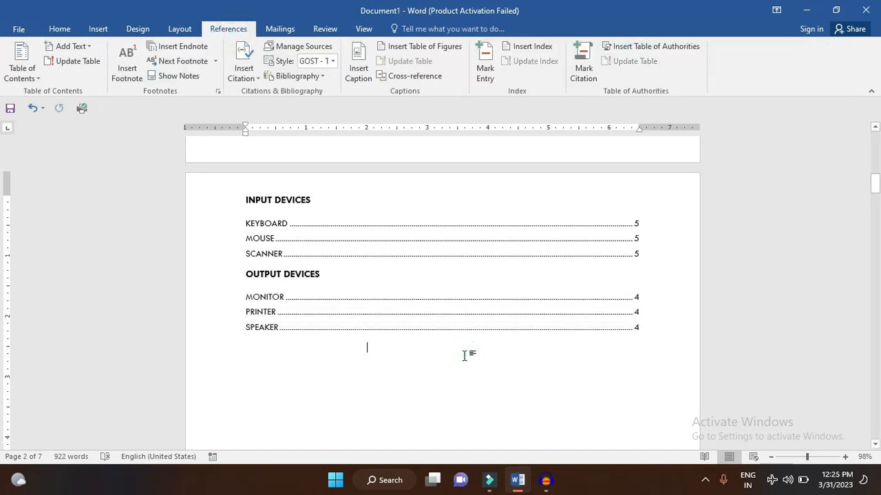